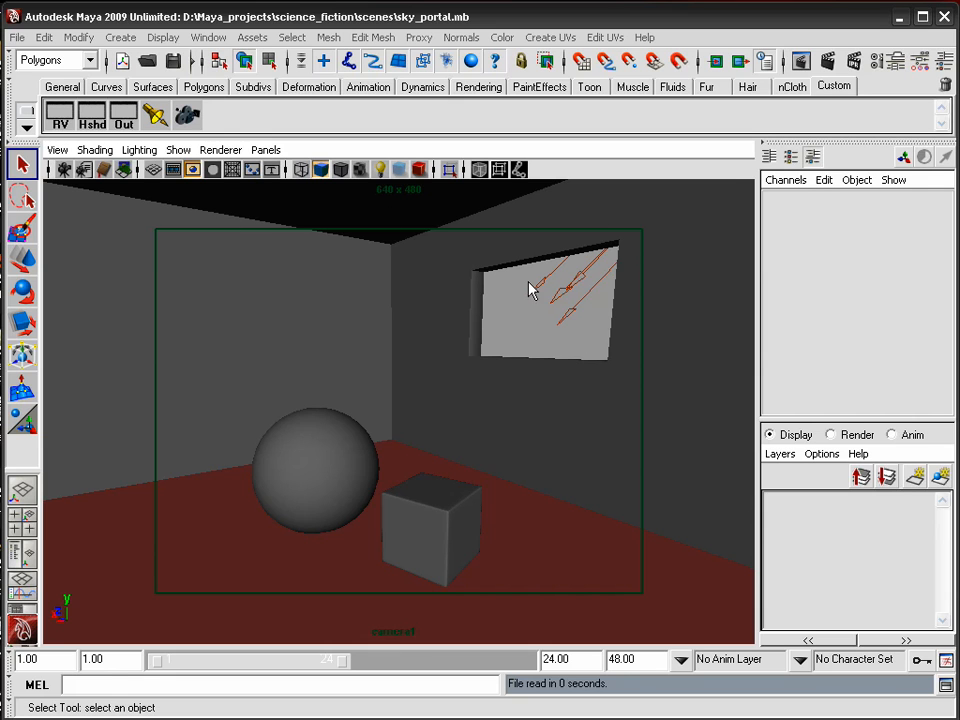
Select the directional light outside the window and show the mental ray render of the room
drag(531, 285, 593, 348)
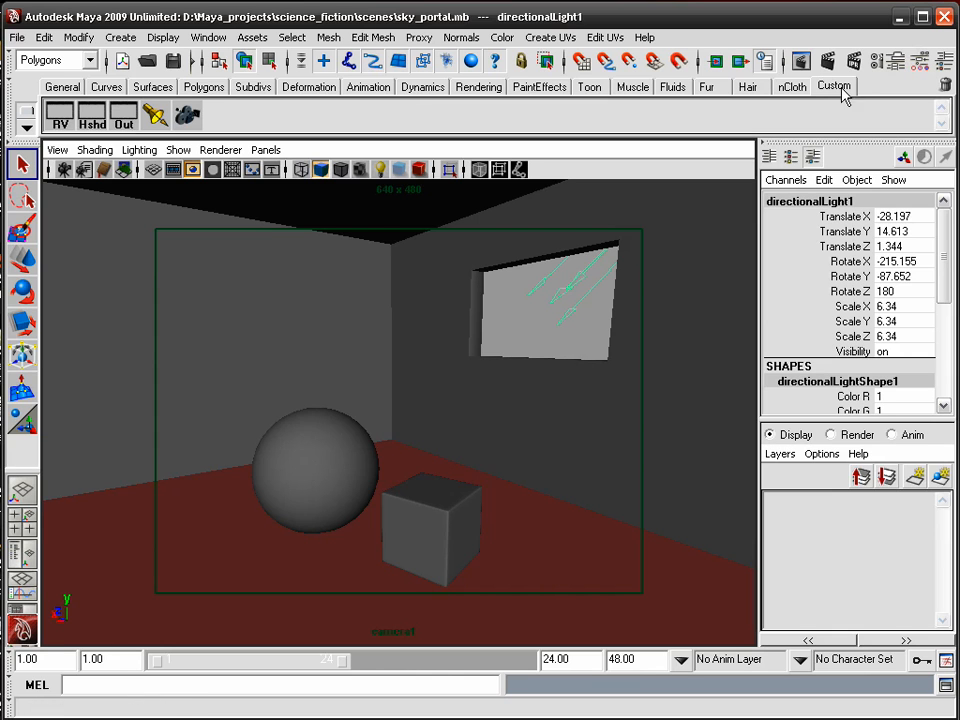
click(605, 61)
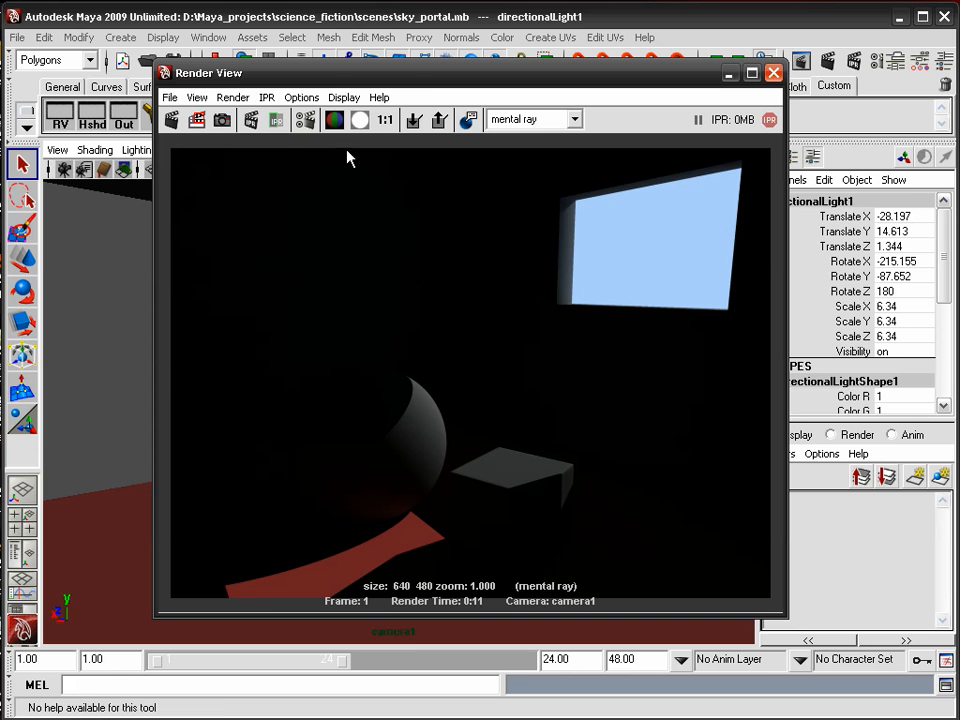
Lower the Max Sample Level to 0 in the mental ray quality settings and put the render windows away
click(305, 119)
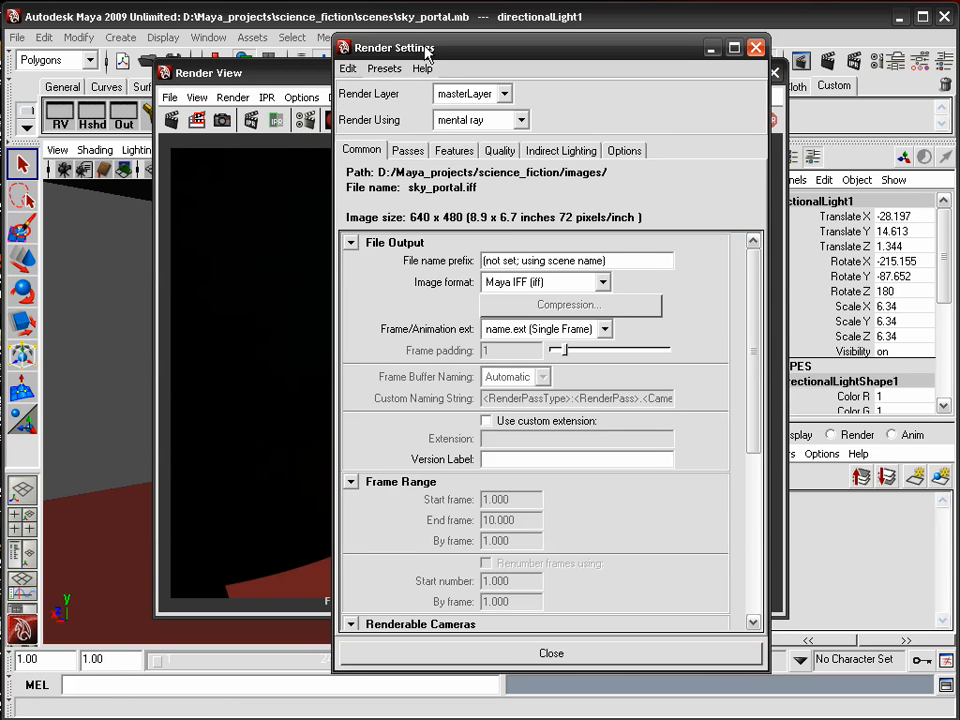
drag(426, 52, 401, 46)
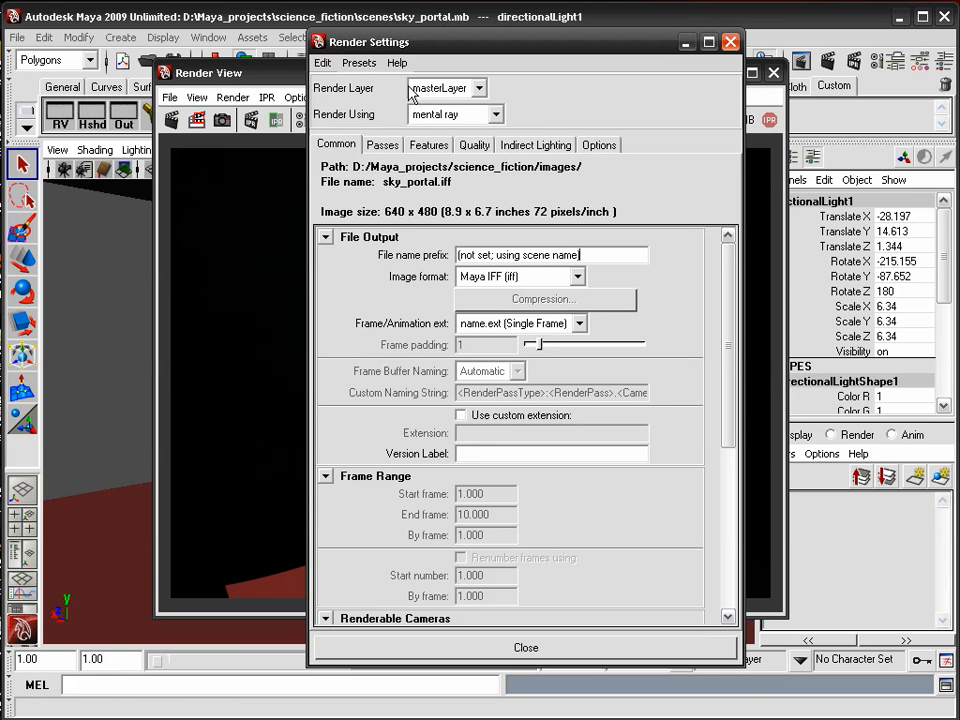
click(474, 146)
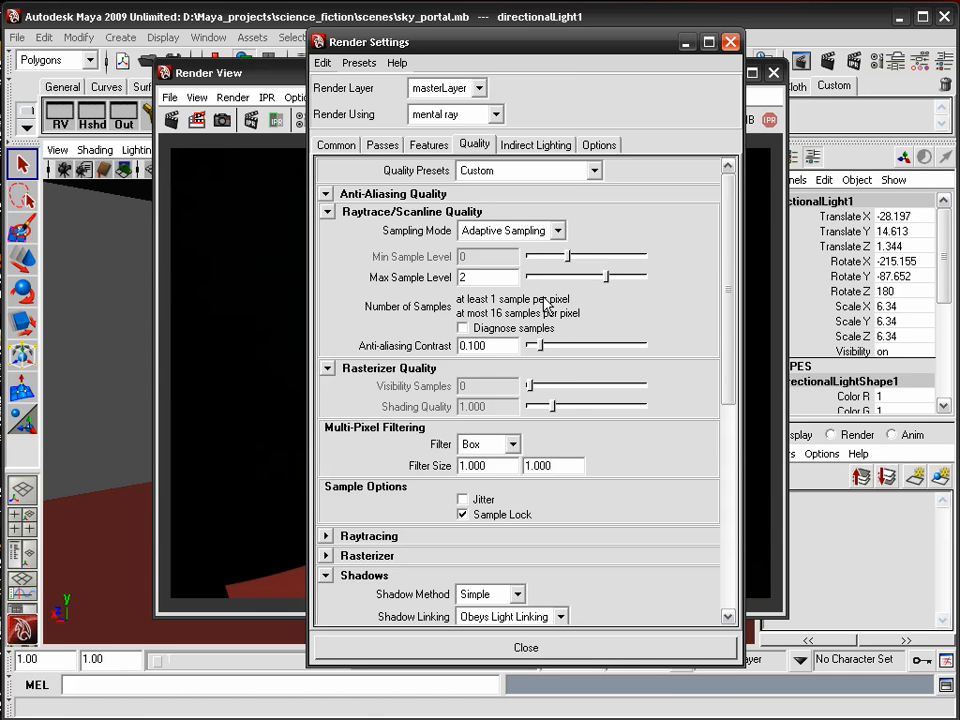
drag(592, 282, 568, 279)
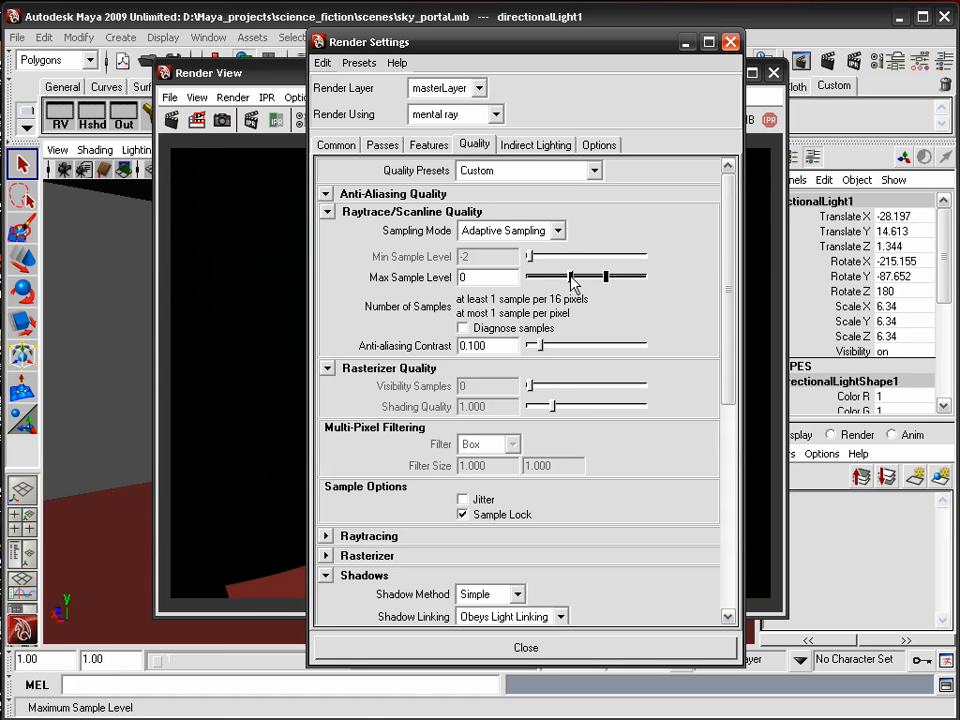
click(730, 42)
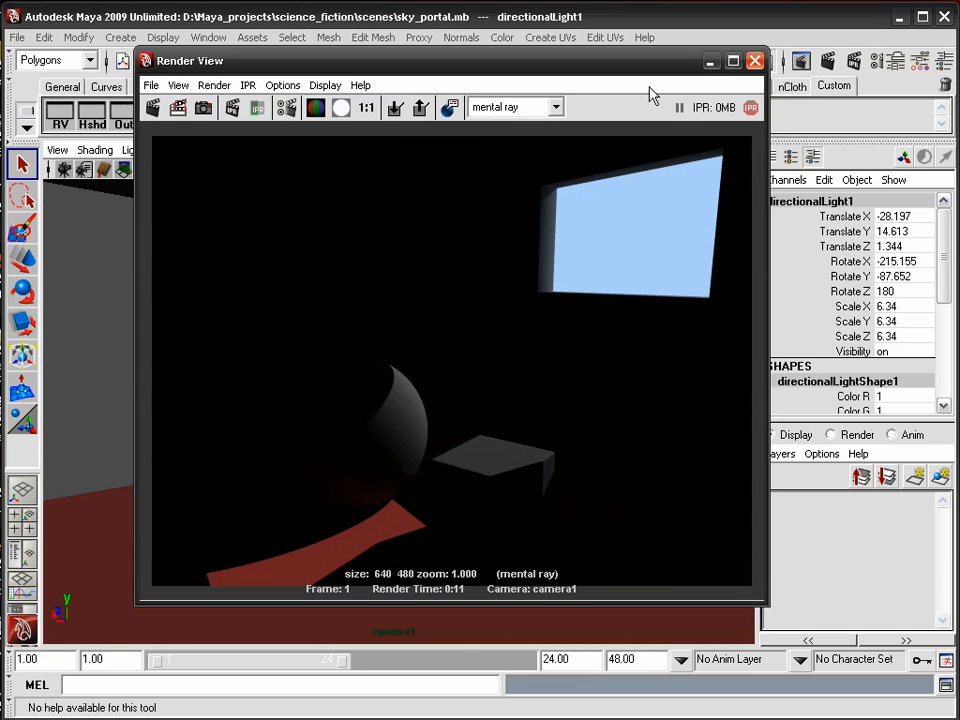
click(713, 62)
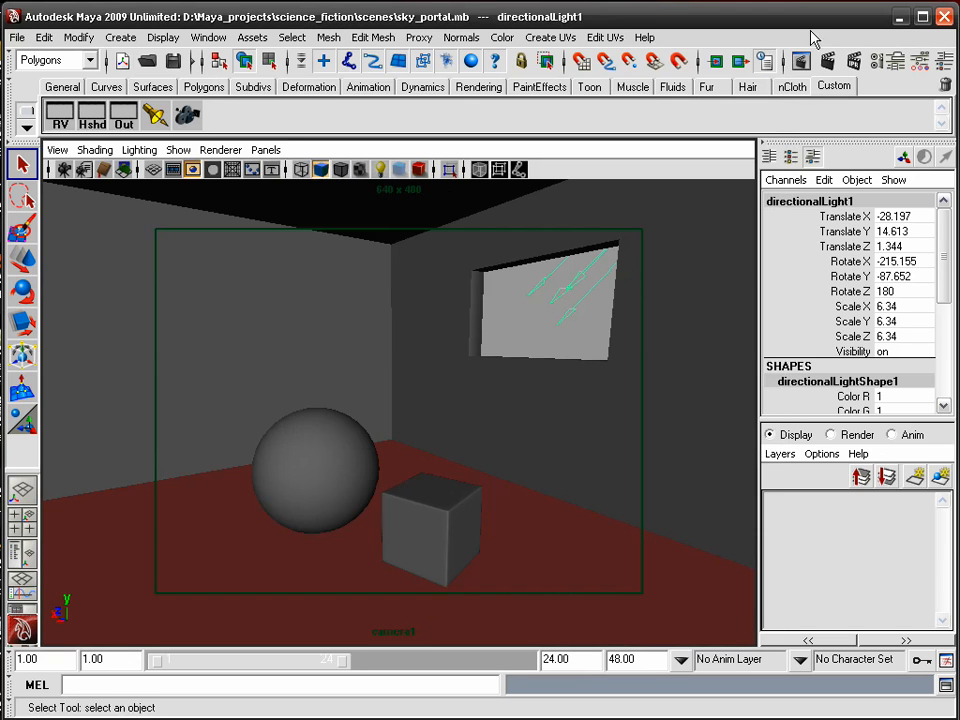
Switch to the persp view and inspect the directional light's position relative to the window and room
click(266, 150)
mouse_move(380, 167)
click(414, 189)
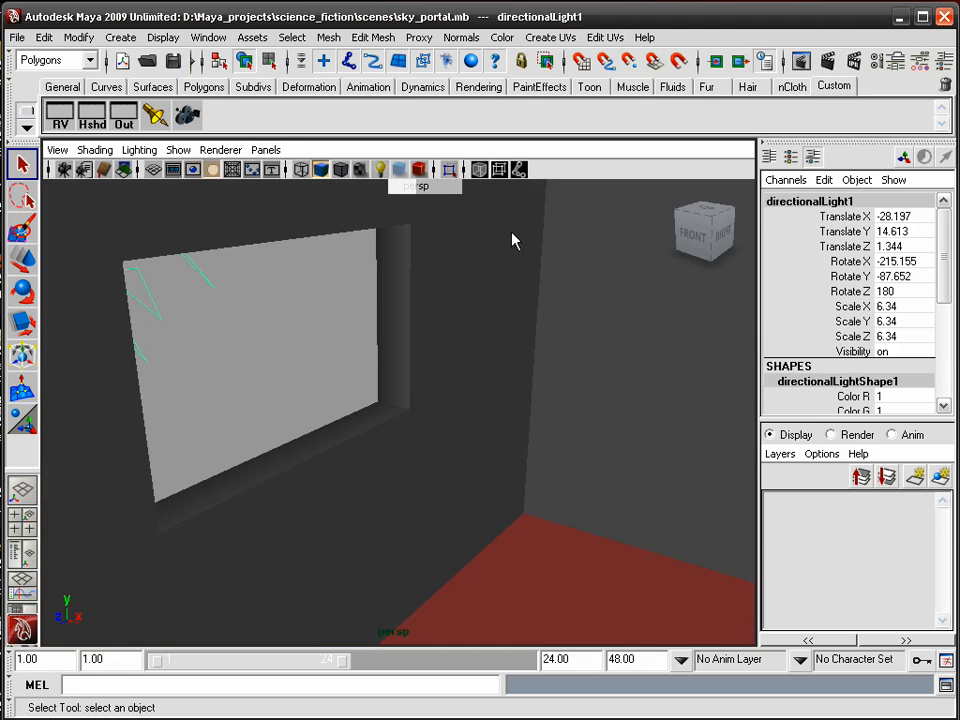
alt+drag(463, 296, 394, 326)
alt+right_drag(394, 326, 444, 332)
alt+drag(444, 332, 583, 291)
alt+drag(566, 338, 516, 328)
Examine the directional light's intensity and raytrace shadow attributes, including Light Angle and Shadow Rays
key(ctrl+a)
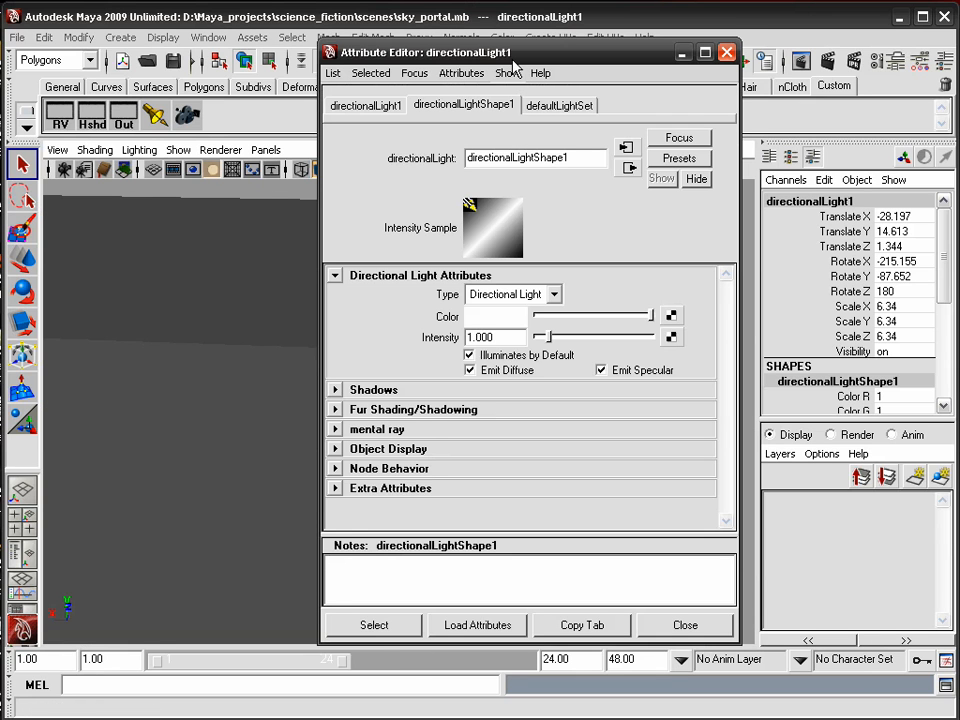
drag(512, 60, 509, 48)
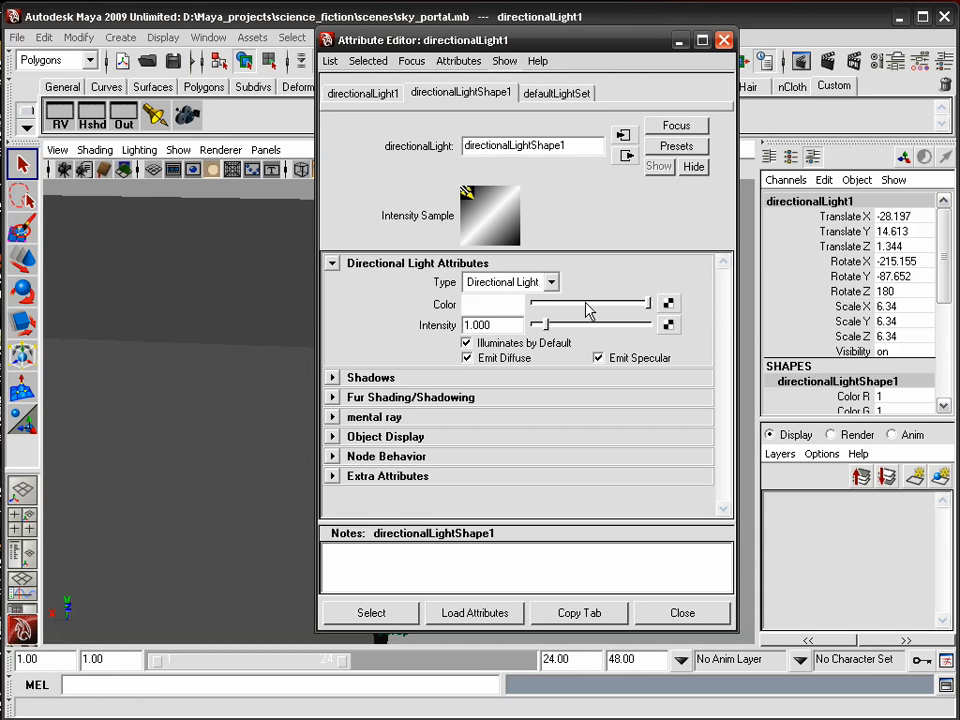
click(476, 325)
click(367, 385)
drag(724, 317, 720, 446)
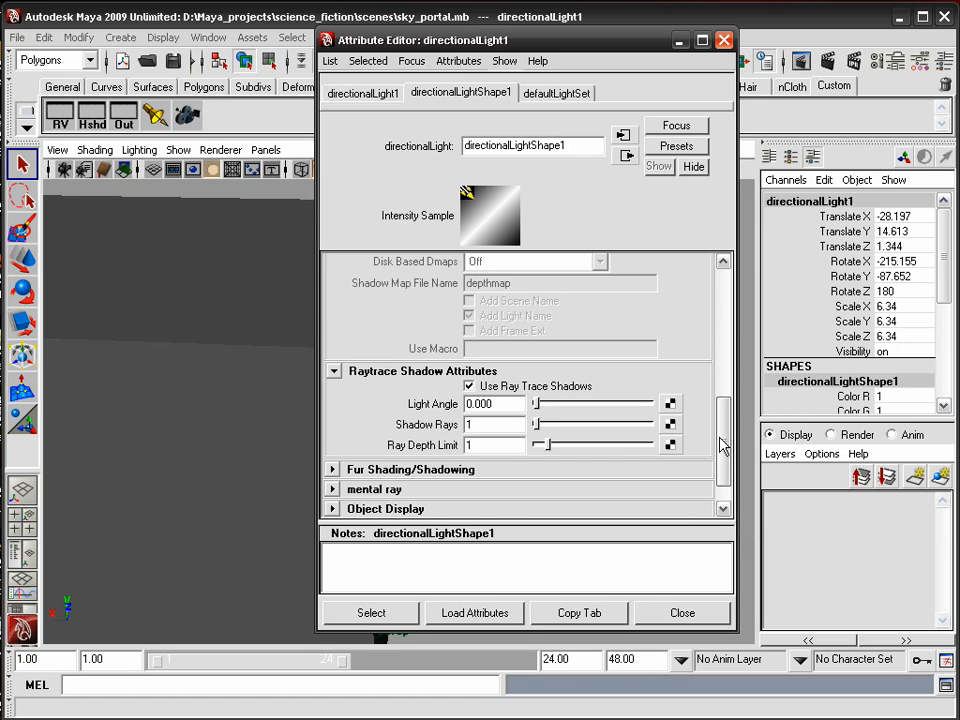
click(497, 403)
drag(497, 404, 396, 416)
drag(486, 426, 460, 416)
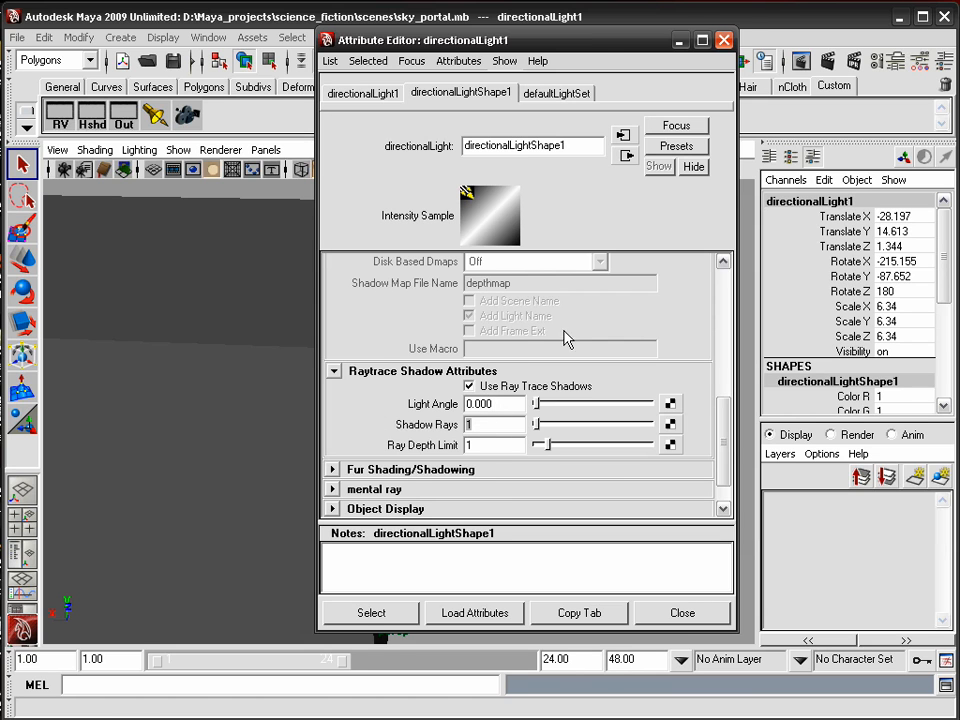
click(700, 617)
Look over the room from outside and return the viewport to camera1
alt+drag(560, 390, 287, 279)
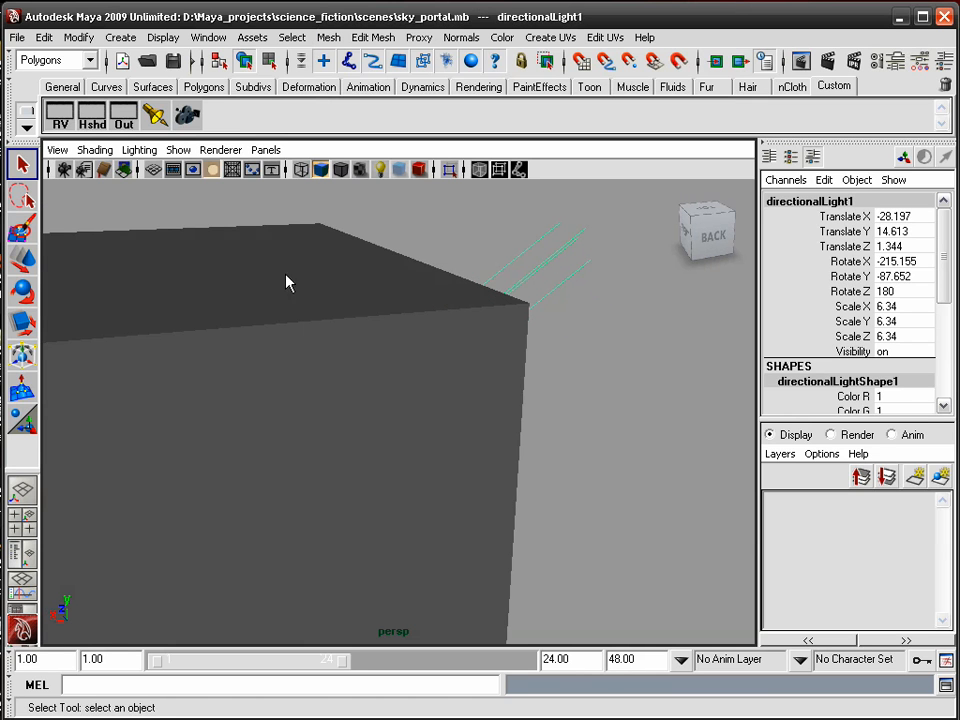
click(263, 151)
mouse_move(289, 167)
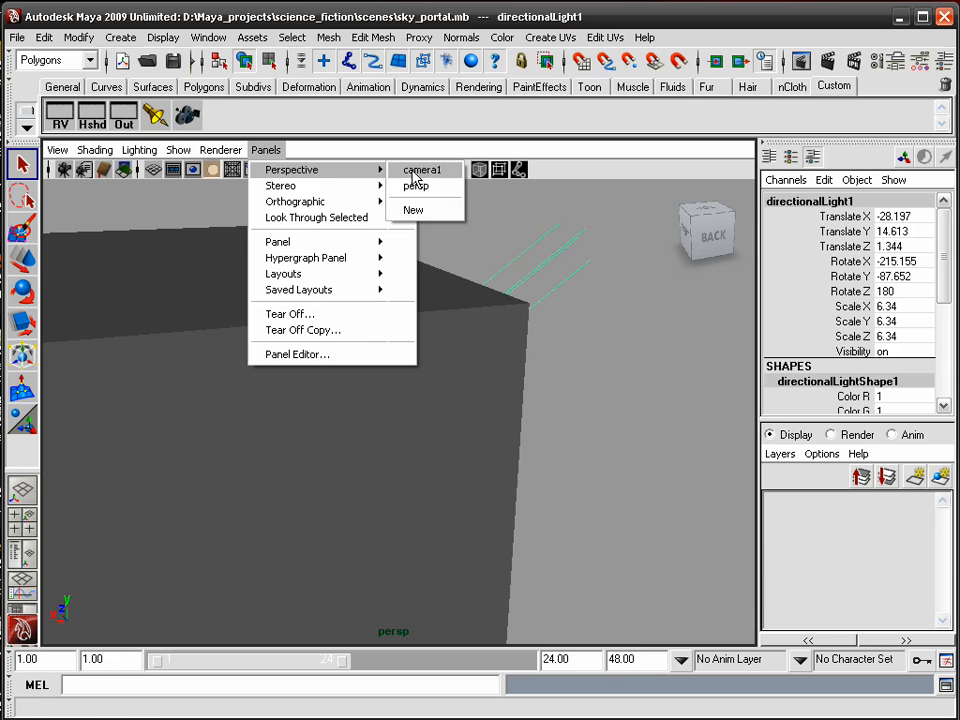
click(418, 167)
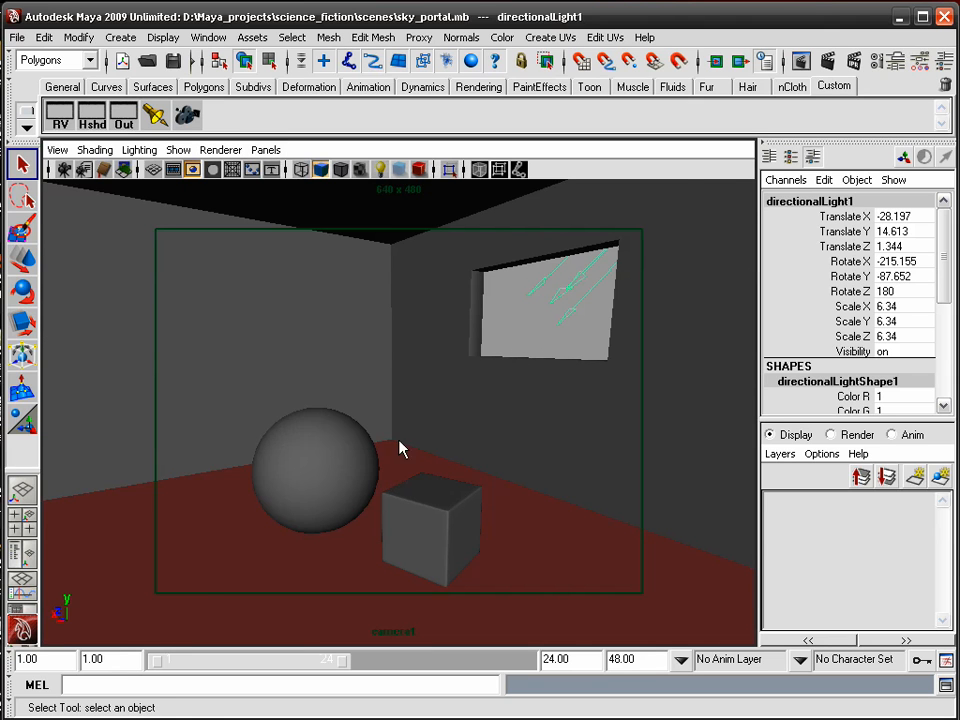
Raise the Final Gathering Secondary Diffuse Bounces in the mental ray indirect lighting settings
click(847, 62)
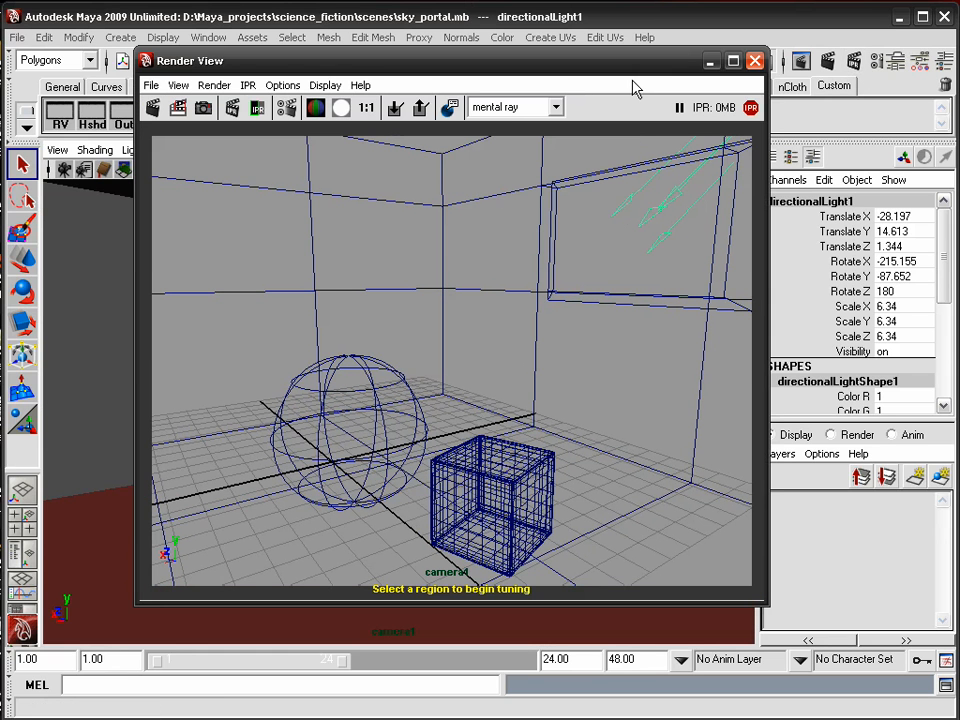
click(755, 61)
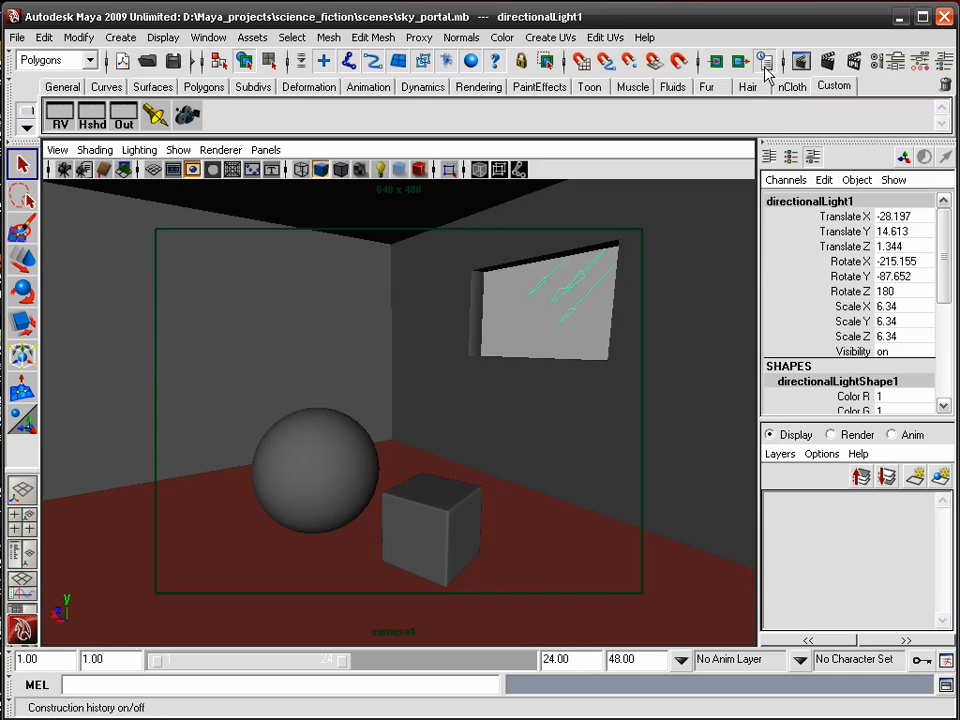
click(853, 62)
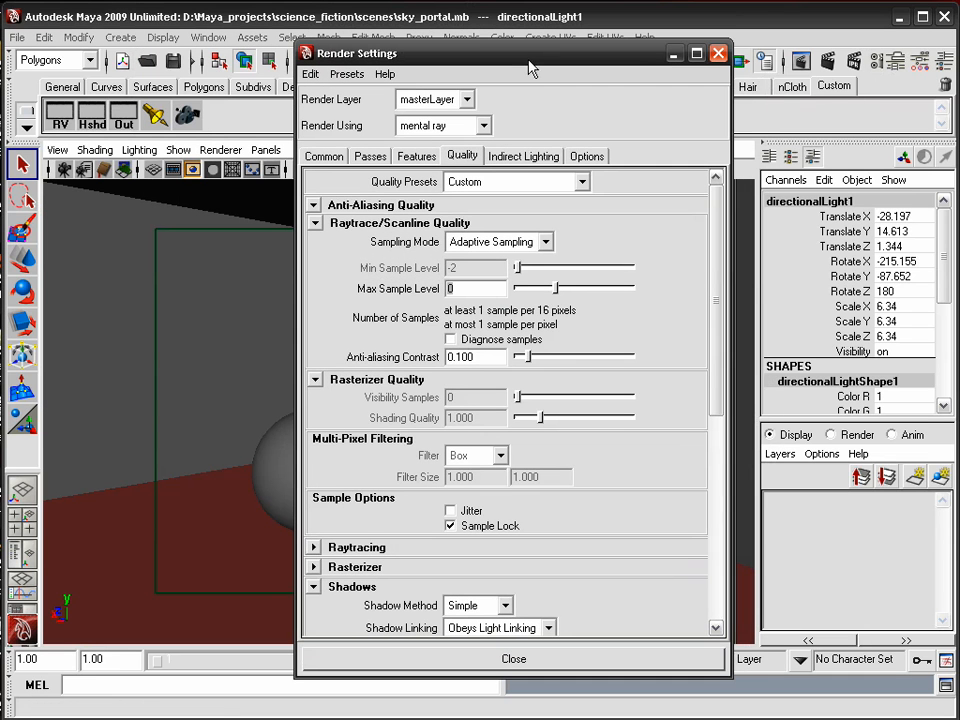
click(523, 156)
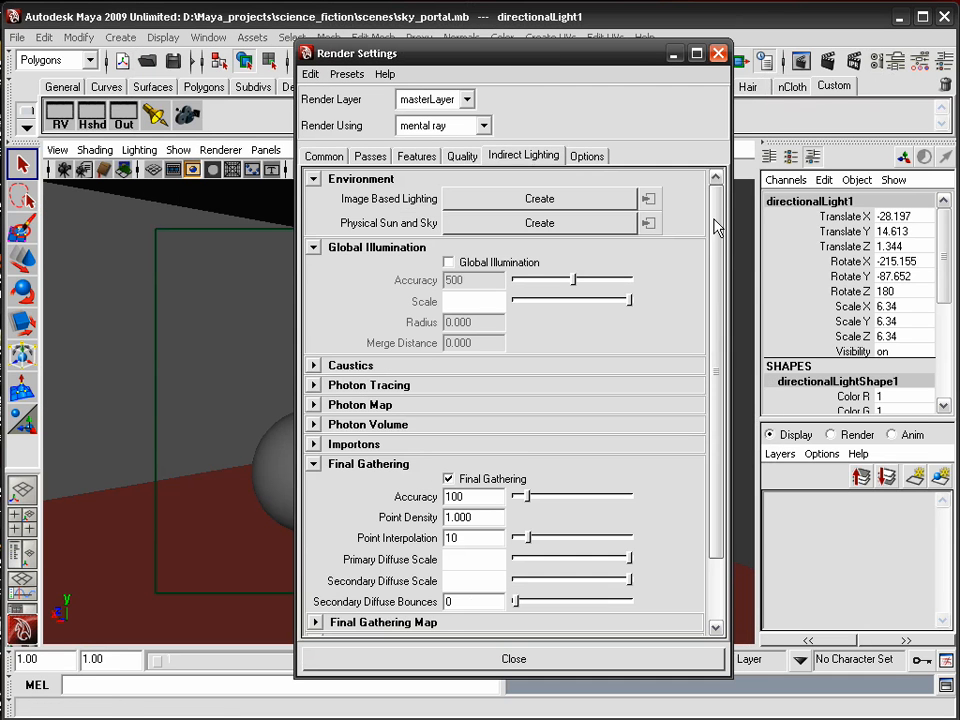
drag(715, 225, 715, 290)
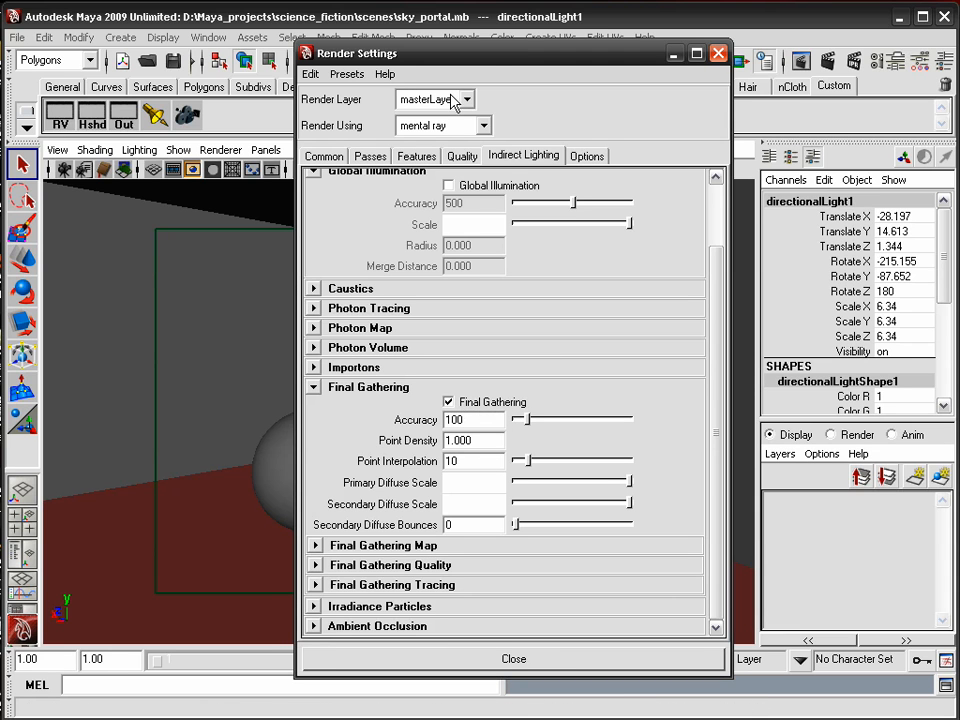
drag(487, 58, 489, 64)
click(800, 64)
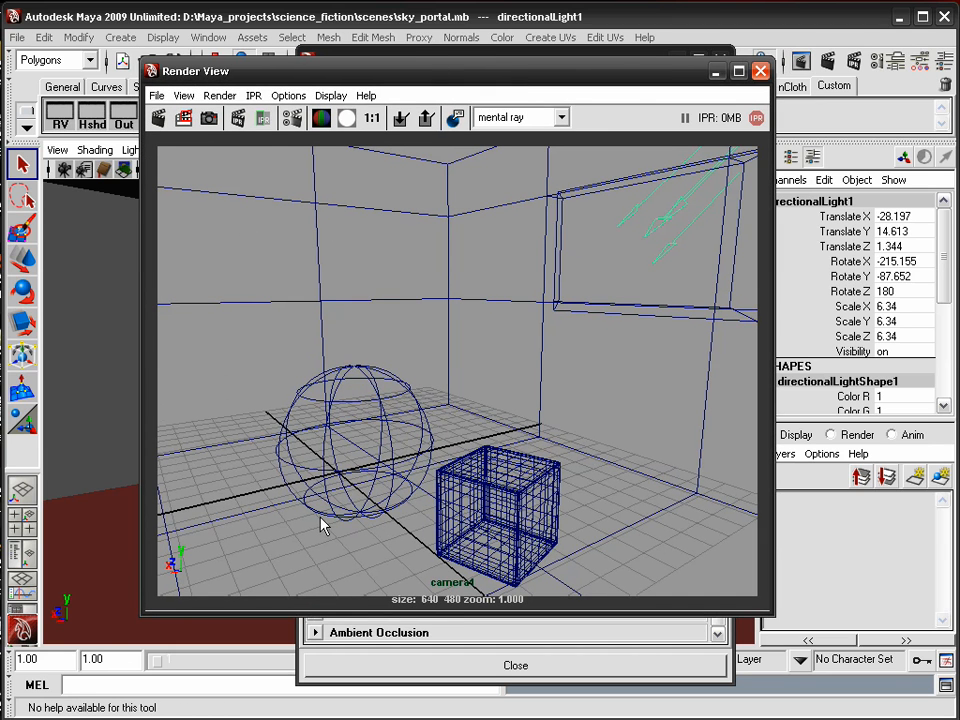
drag(552, 64, 548, 74)
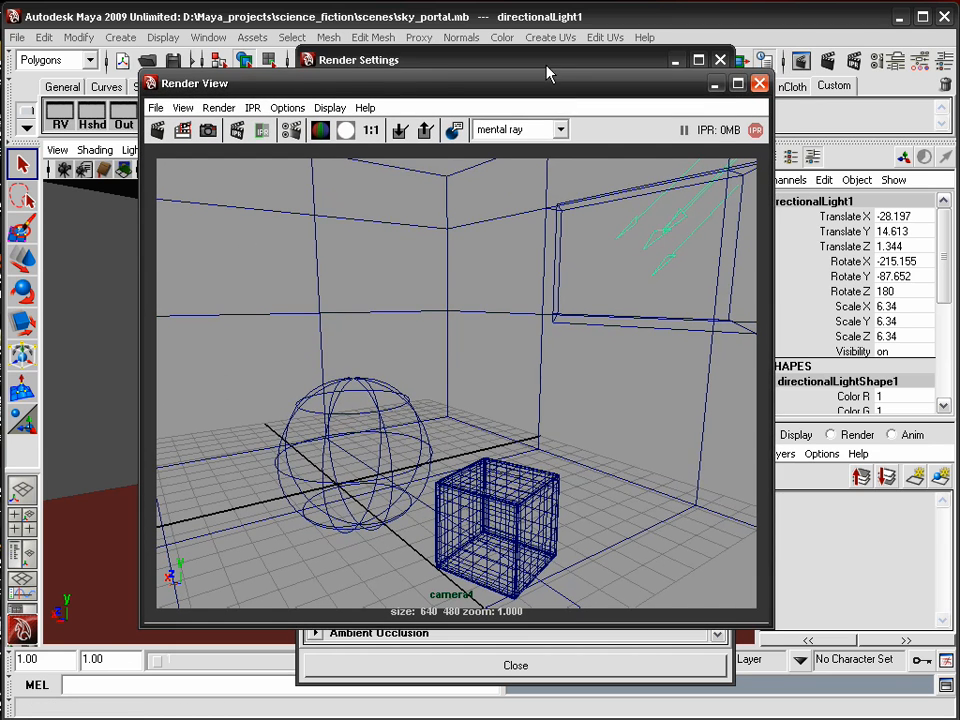
click(548, 62)
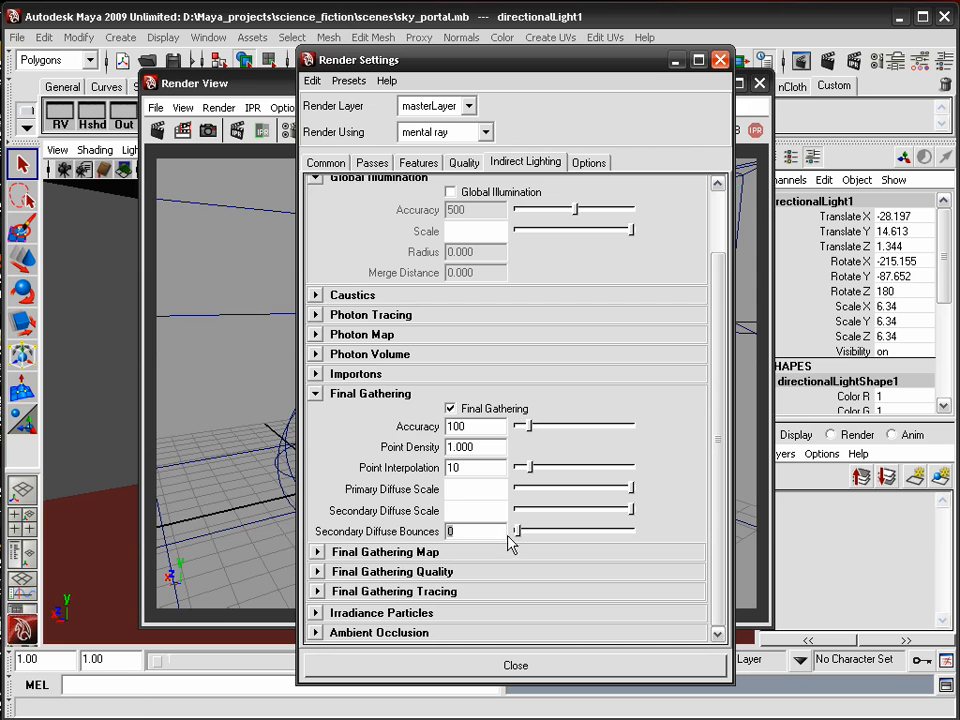
drag(518, 532, 541, 537)
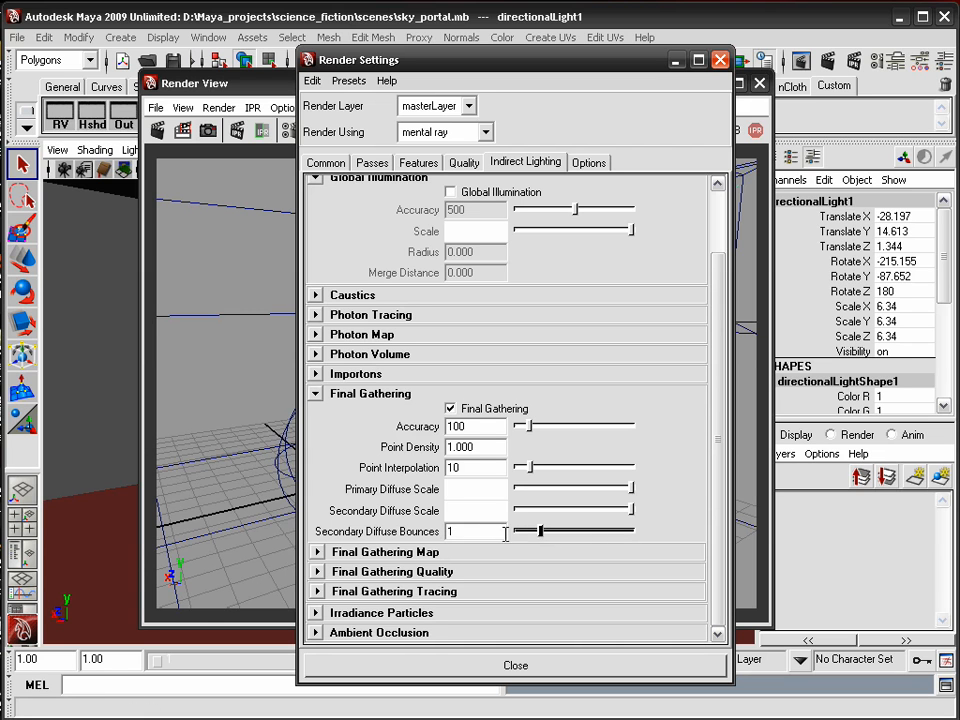
drag(538, 534, 562, 533)
Render the camera1 view with mental ray, review the image and put the render windows away
drag(201, 83, 256, 57)
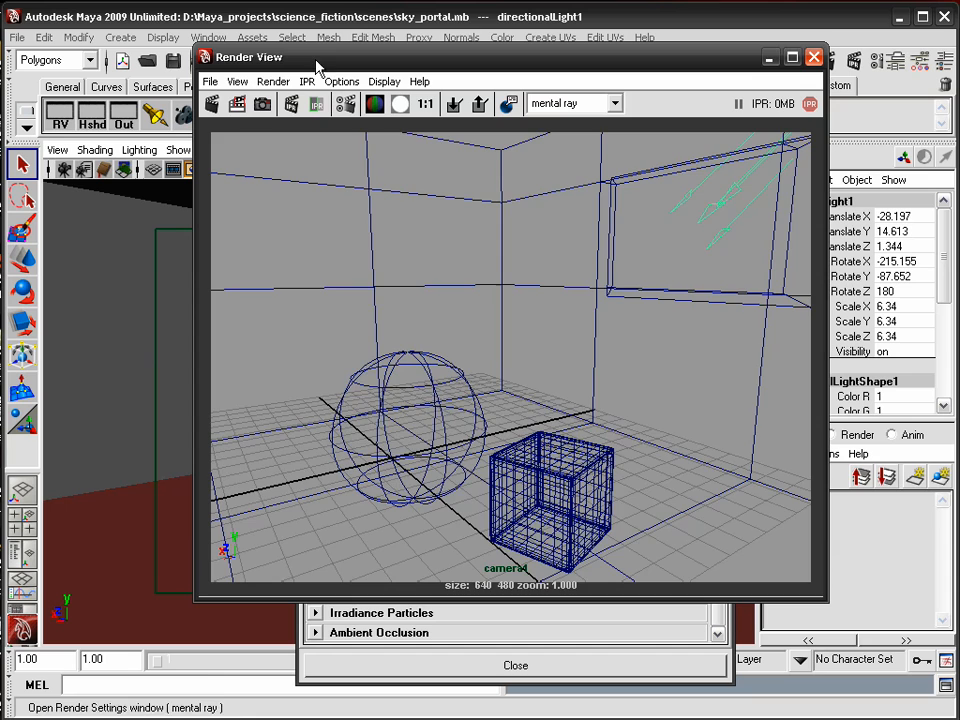
click(212, 104)
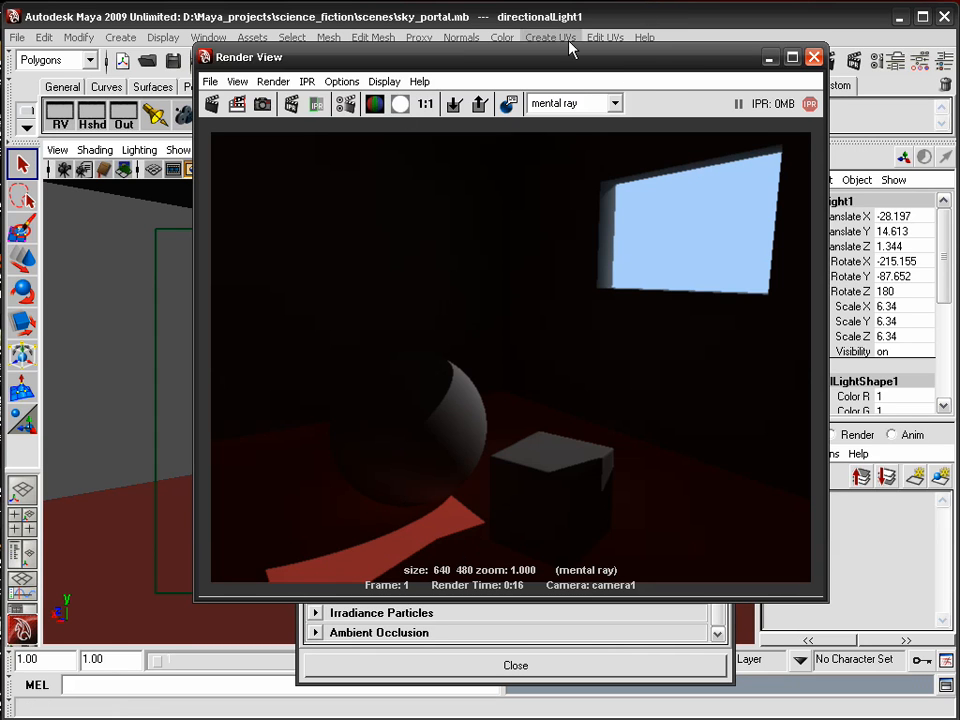
drag(657, 73, 592, 90)
click(764, 67)
click(646, 77)
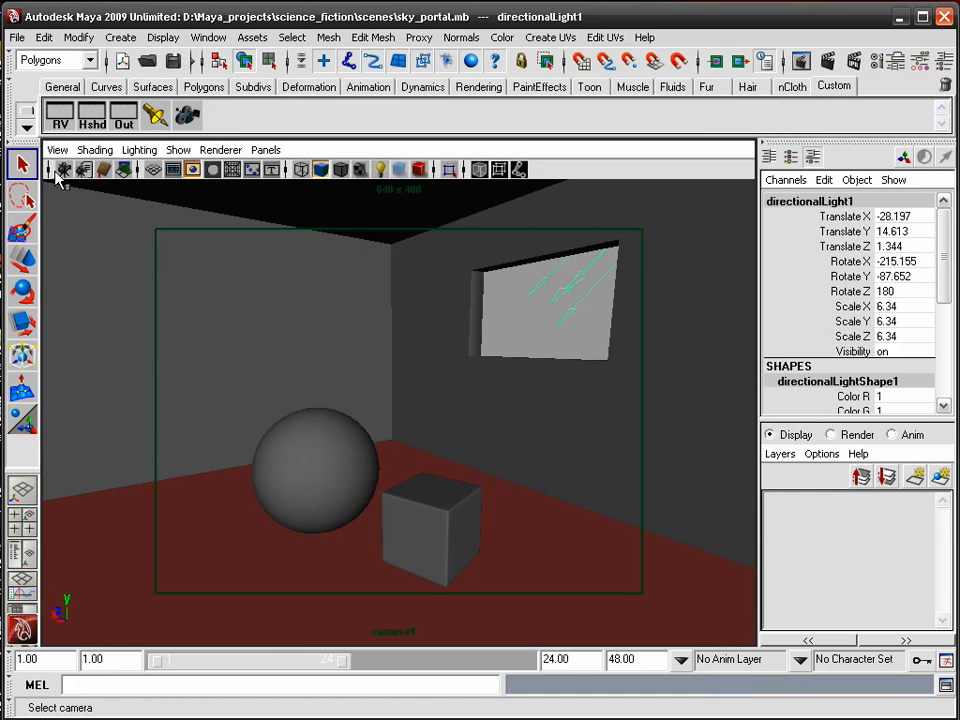
Select the hidden areaLight1 in the Outliner and make it visible in the scene
click(124, 117)
drag(161, 111, 197, 106)
click(205, 197)
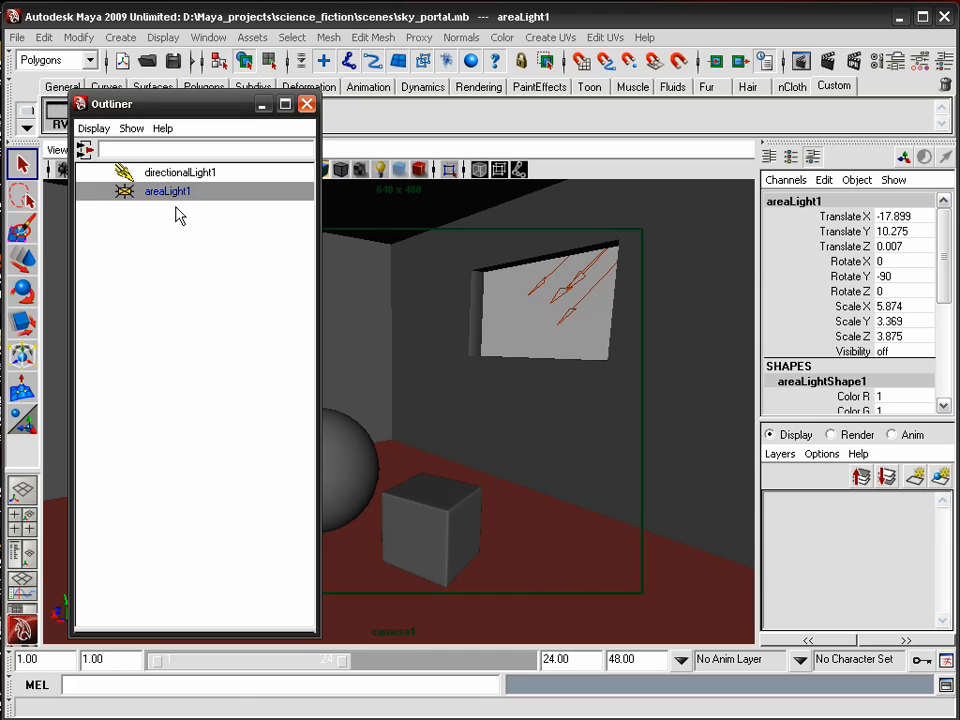
key(shift+h)
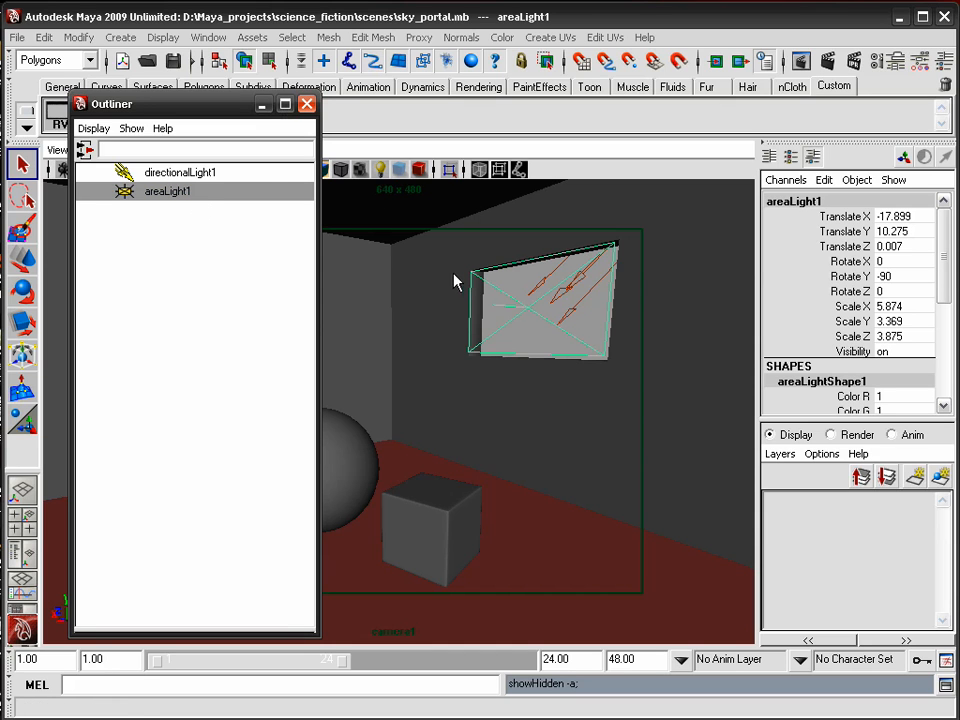
click(263, 104)
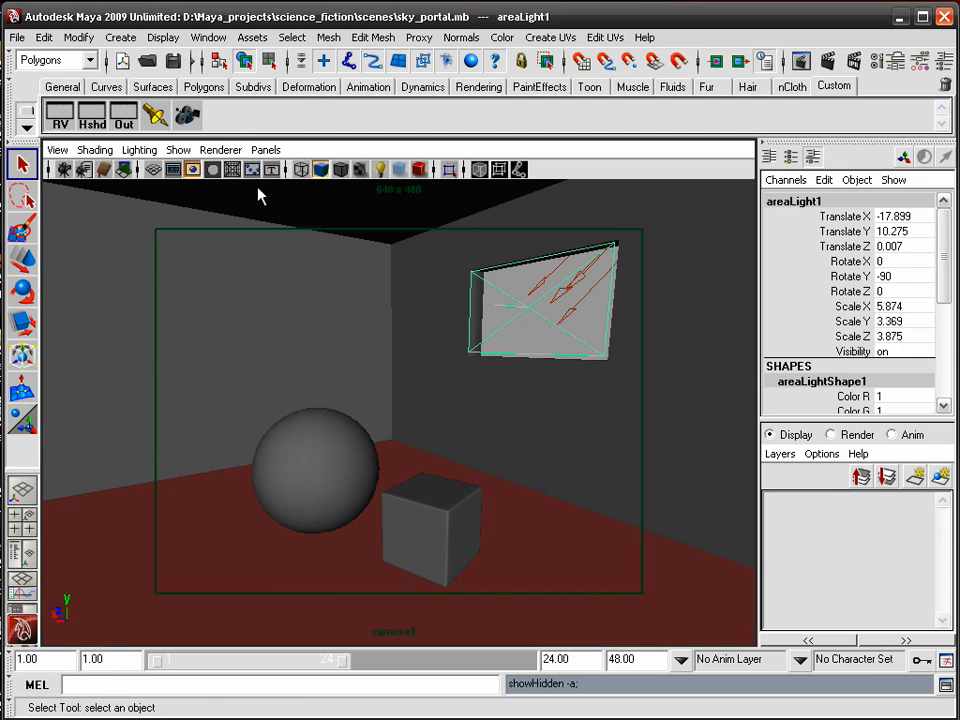
Examine from the persp view how the area light fits the window opening and points into the room
click(265, 150)
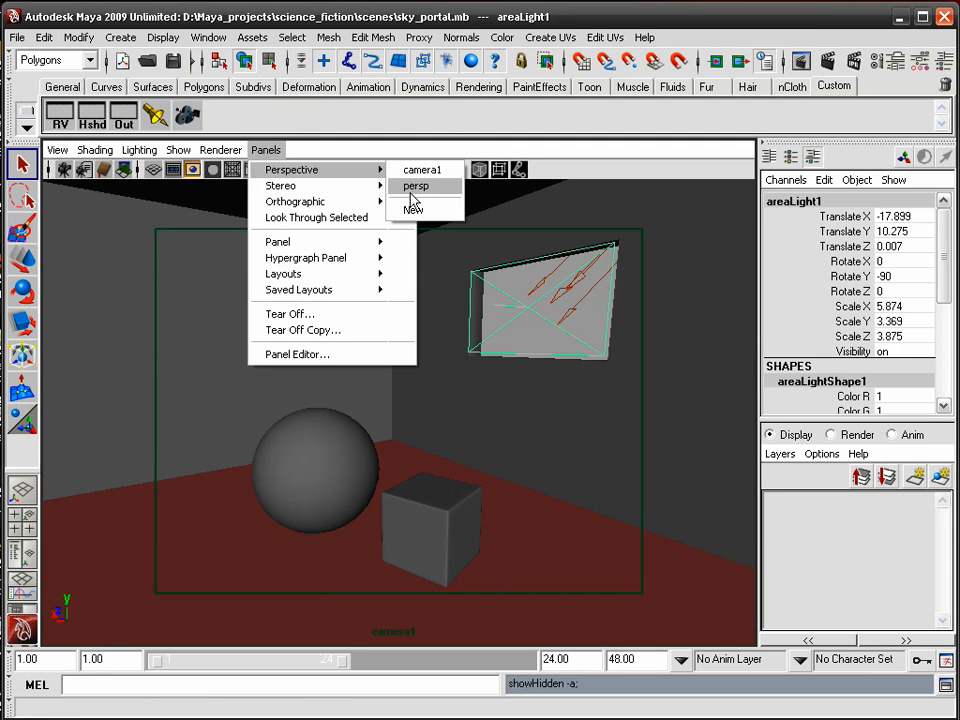
click(411, 194)
alt+drag(420, 201, 390, 287)
alt+right_drag(390, 287, 304, 287)
alt+drag(304, 287, 290, 330)
alt+right_drag(290, 330, 345, 321)
alt+drag(345, 321, 294, 347)
alt+right_drag(294, 347, 430, 378)
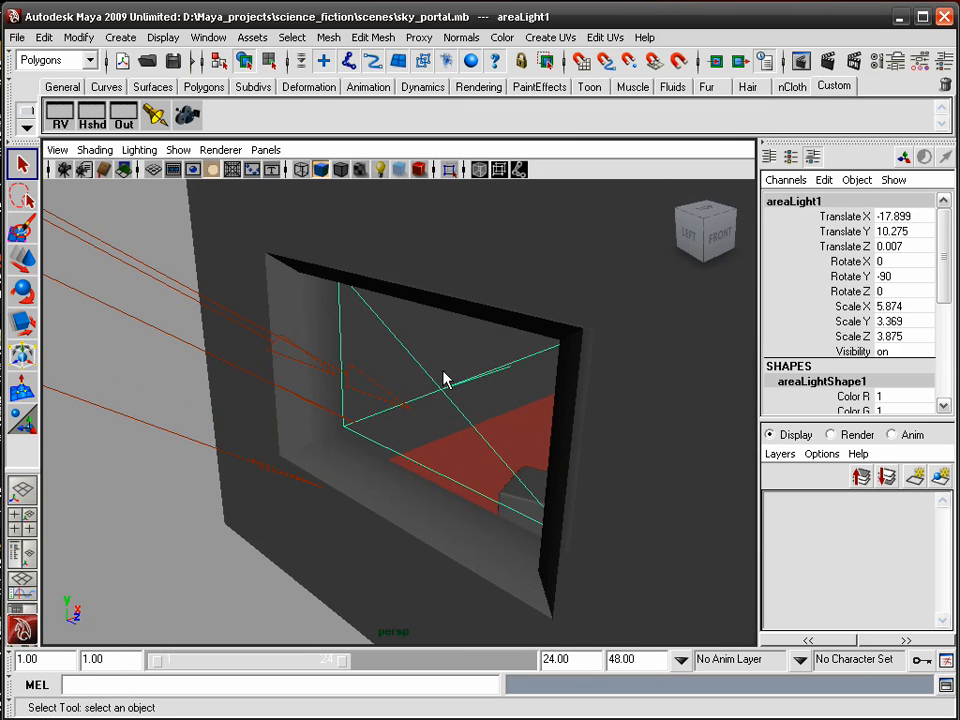
alt+drag(421, 395, 491, 379)
alt+drag(380, 400, 255, 392)
alt+drag(417, 358, 318, 355)
alt+right_drag(318, 355, 449, 350)
alt+middle_drag(449, 350, 415, 317)
alt+drag(415, 317, 428, 321)
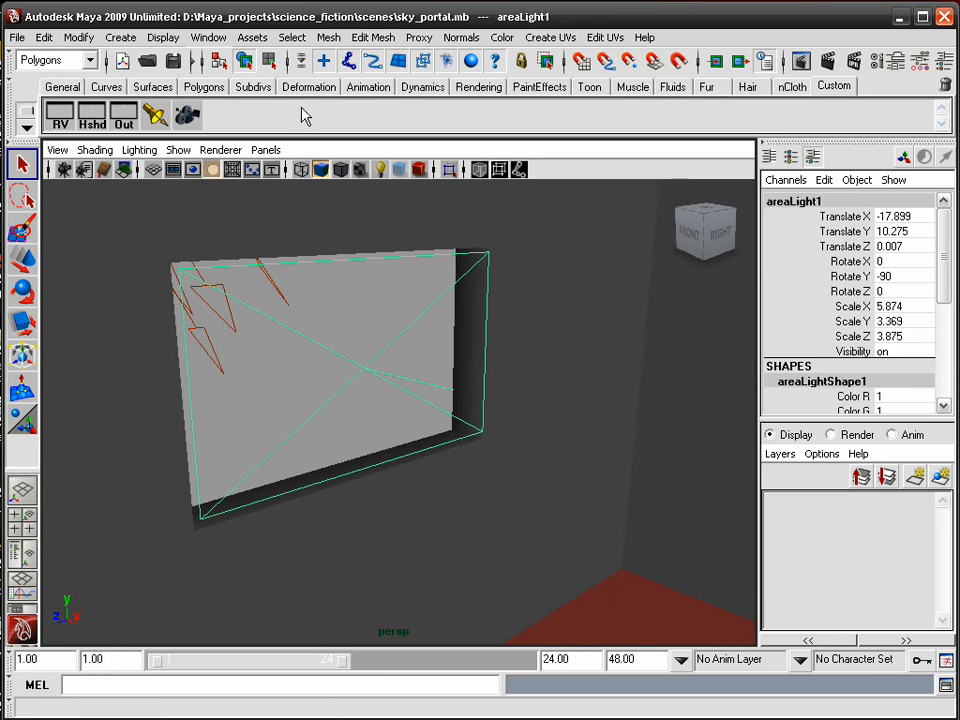
Switch the viewport back to camera1 with the area light still selected
click(269, 150)
mouse_move(299, 167)
click(416, 170)
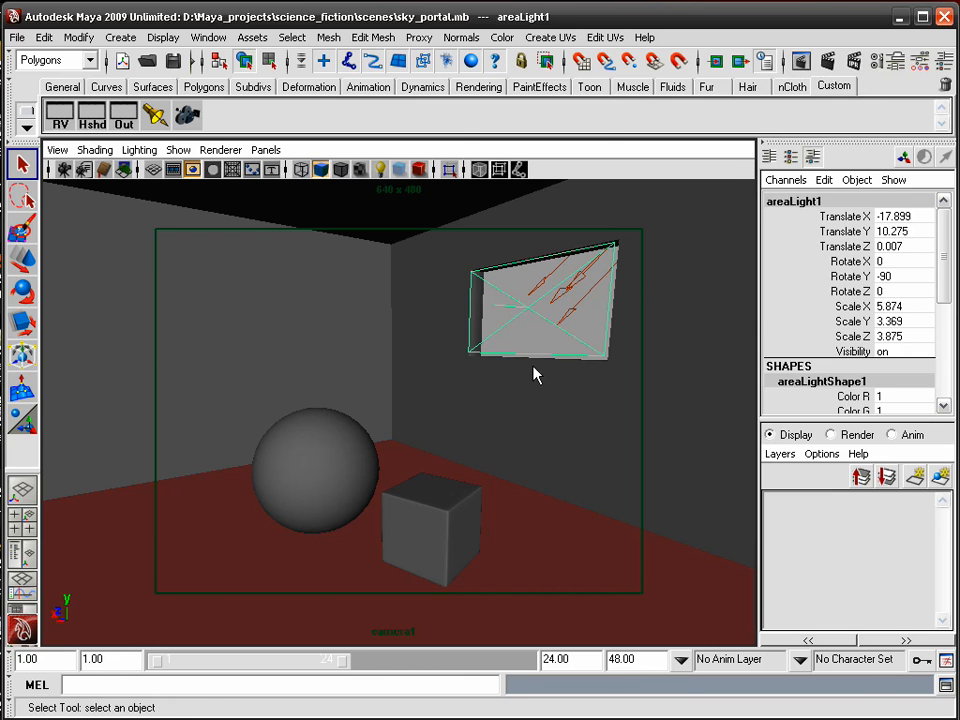
Review the intensity and shadow attributes of areaLight1 in its attribute editor, then close the editor
key(ctrl+a)
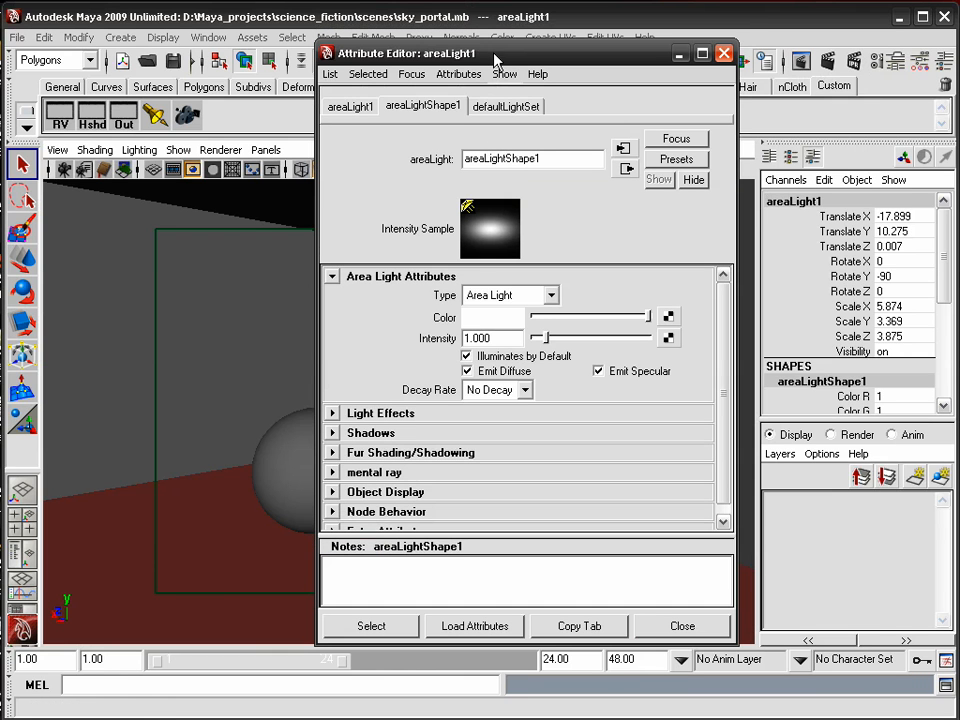
double_click(497, 336)
click(357, 432)
drag(722, 360, 714, 236)
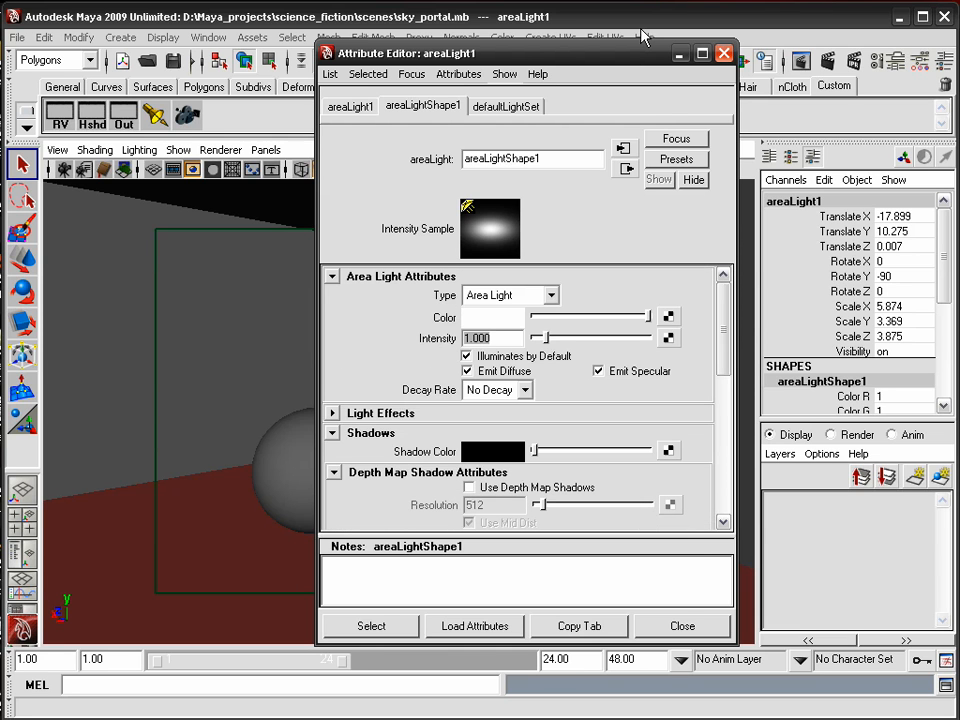
drag(671, 58, 671, 77)
click(681, 74)
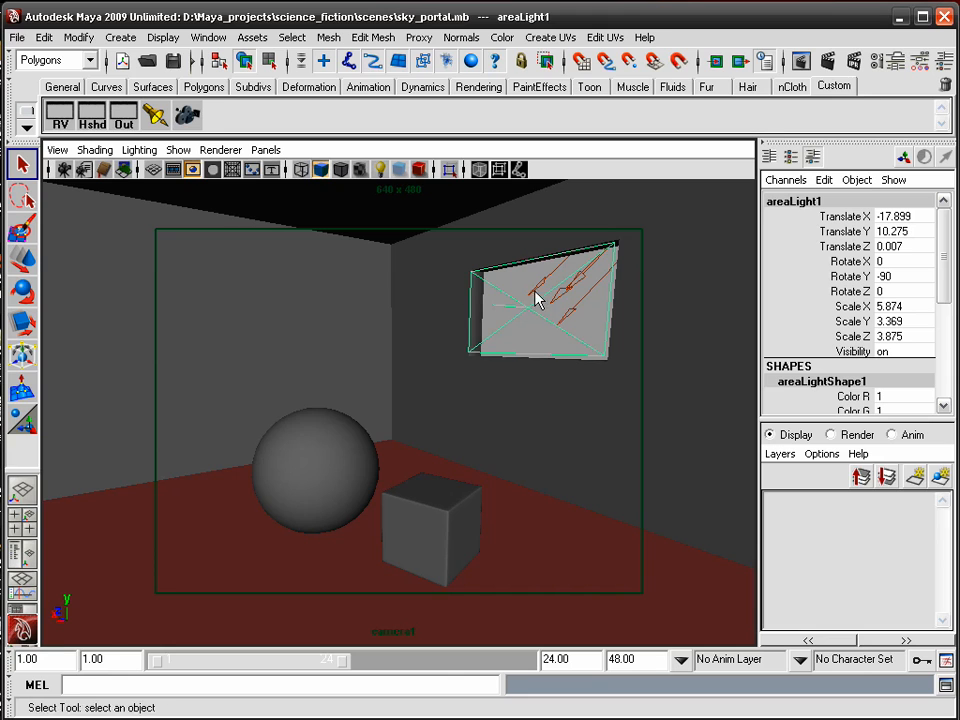
Render the camera1 view with the area light, then set final gathering's Secondary Diffuse Bounces to 0
click(826, 64)
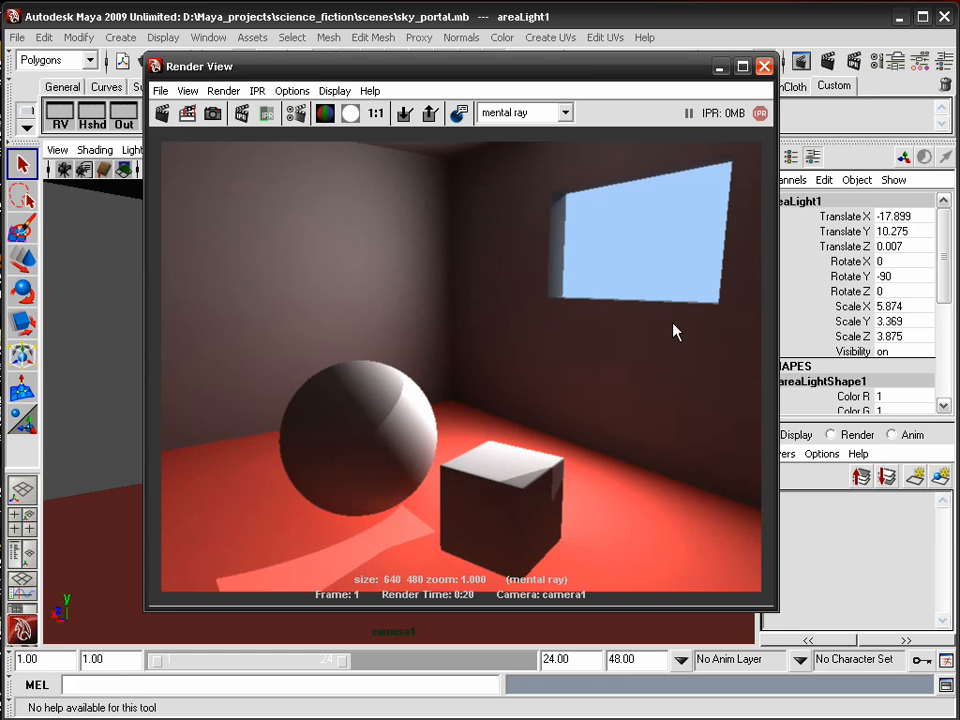
drag(688, 73, 665, 86)
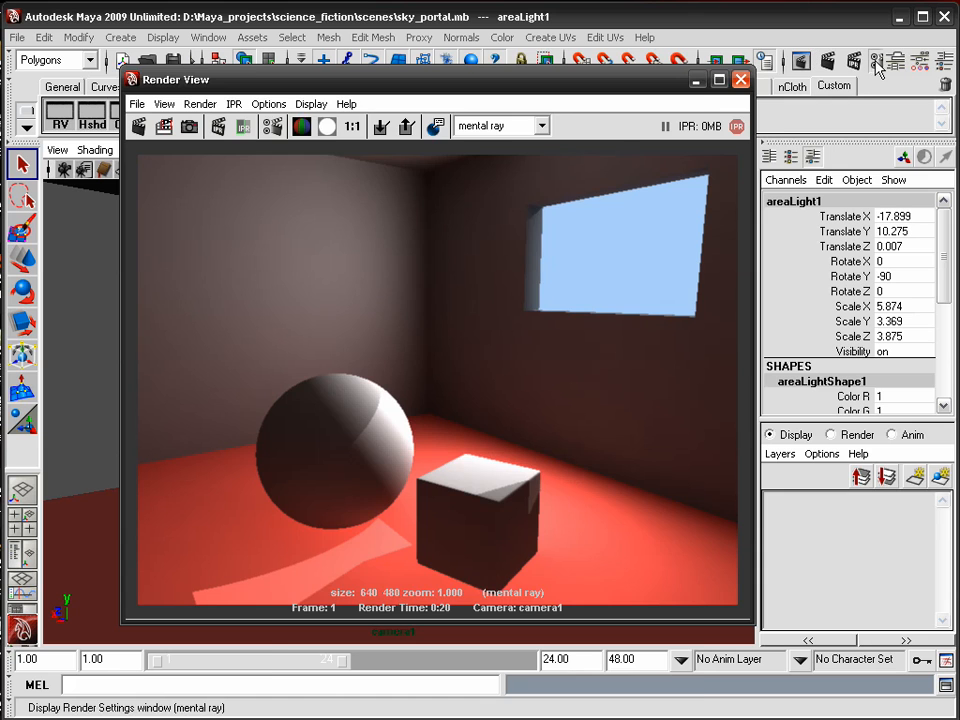
click(435, 125)
drag(464, 82, 518, 52)
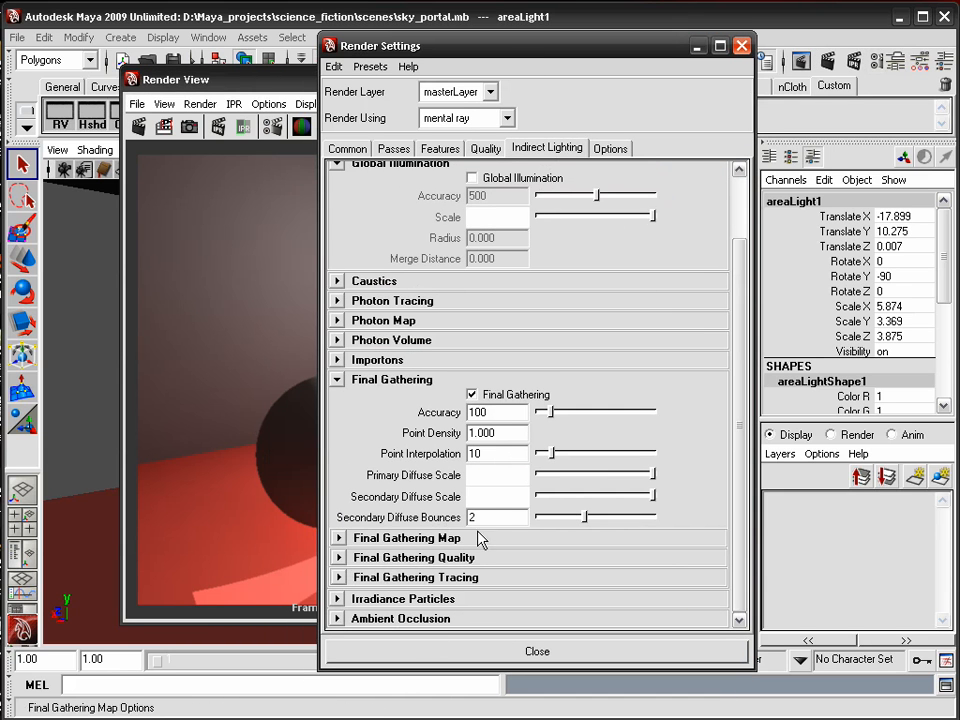
drag(584, 517, 530, 520)
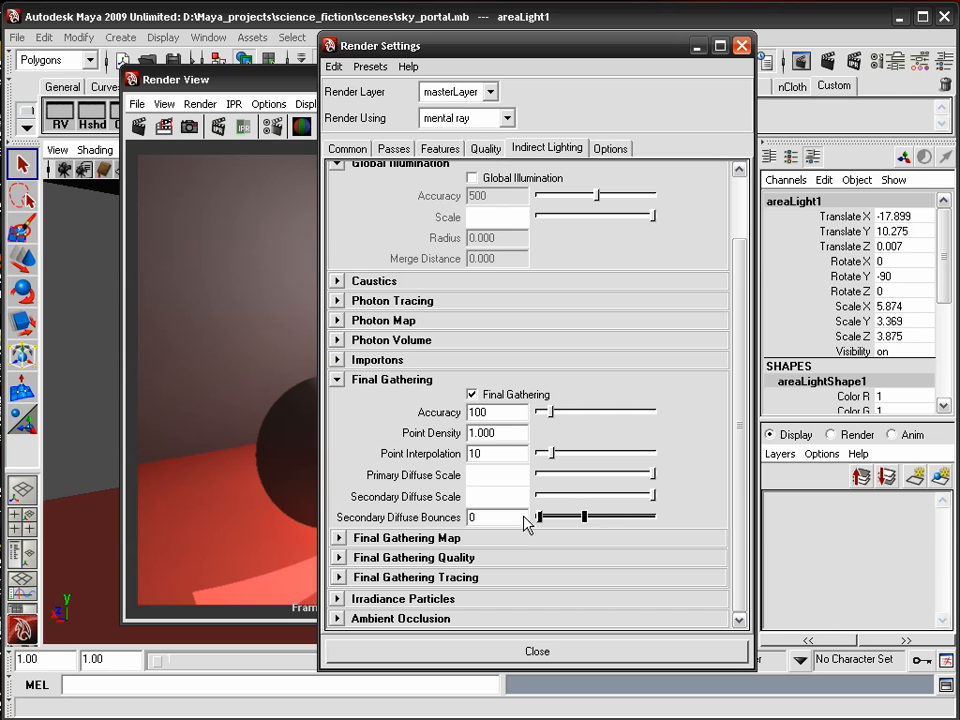
Redo the mental ray render to compare the lighting, then close the render view and render settings
drag(218, 79, 246, 81)
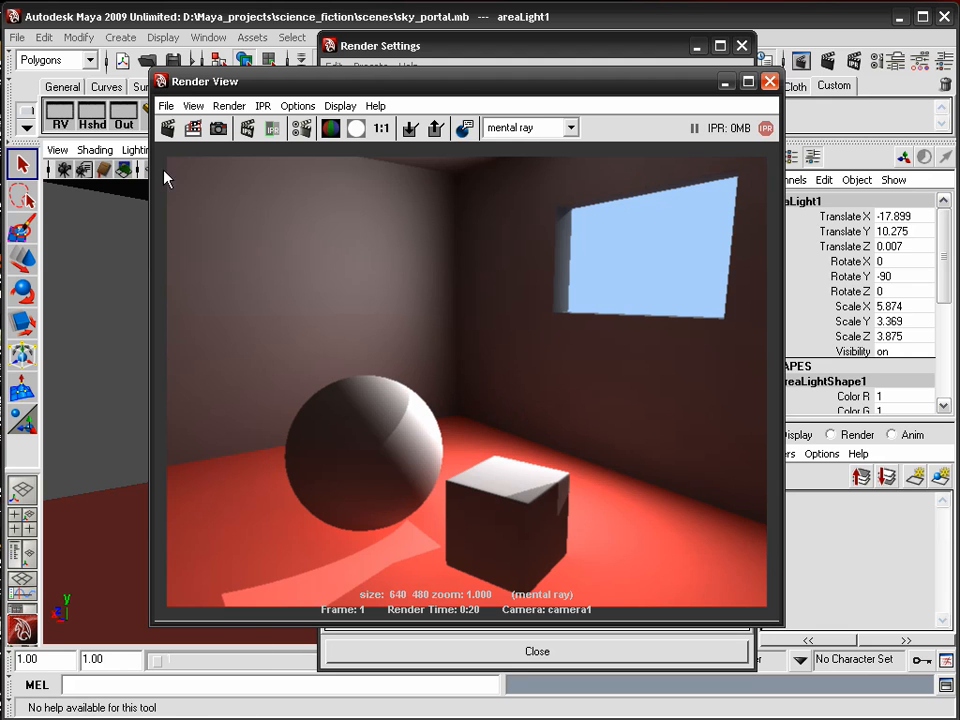
click(167, 128)
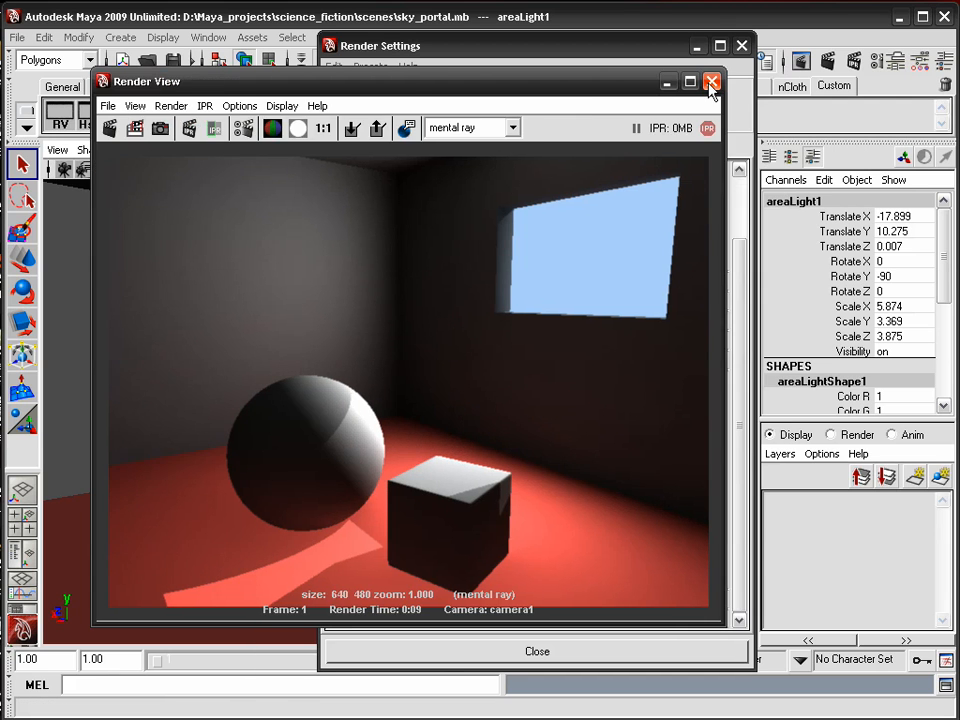
click(714, 81)
drag(636, 52, 564, 77)
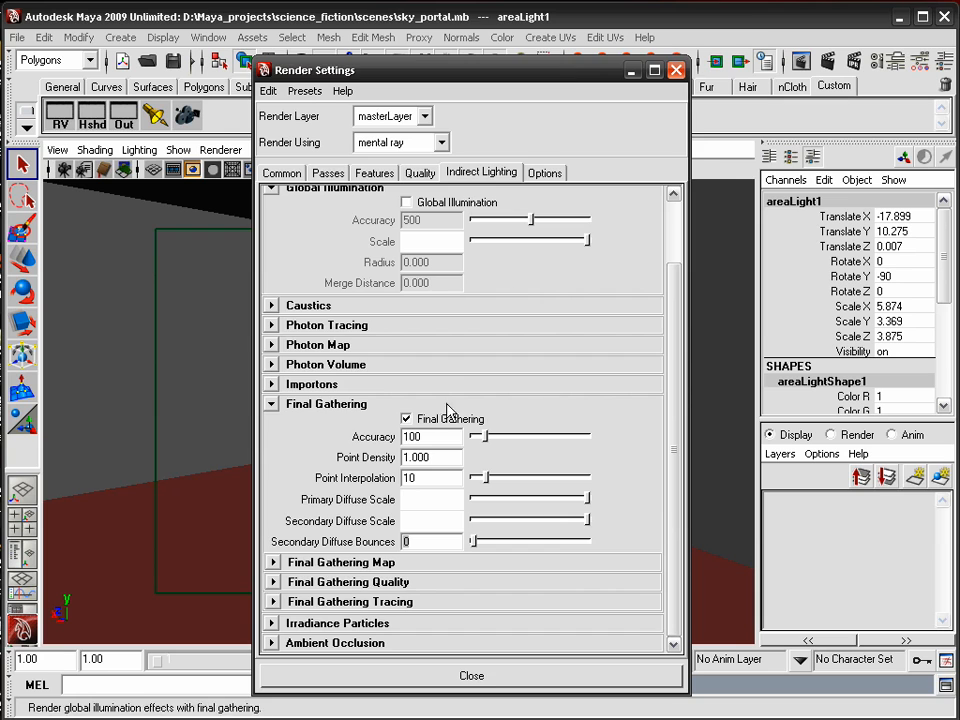
click(676, 70)
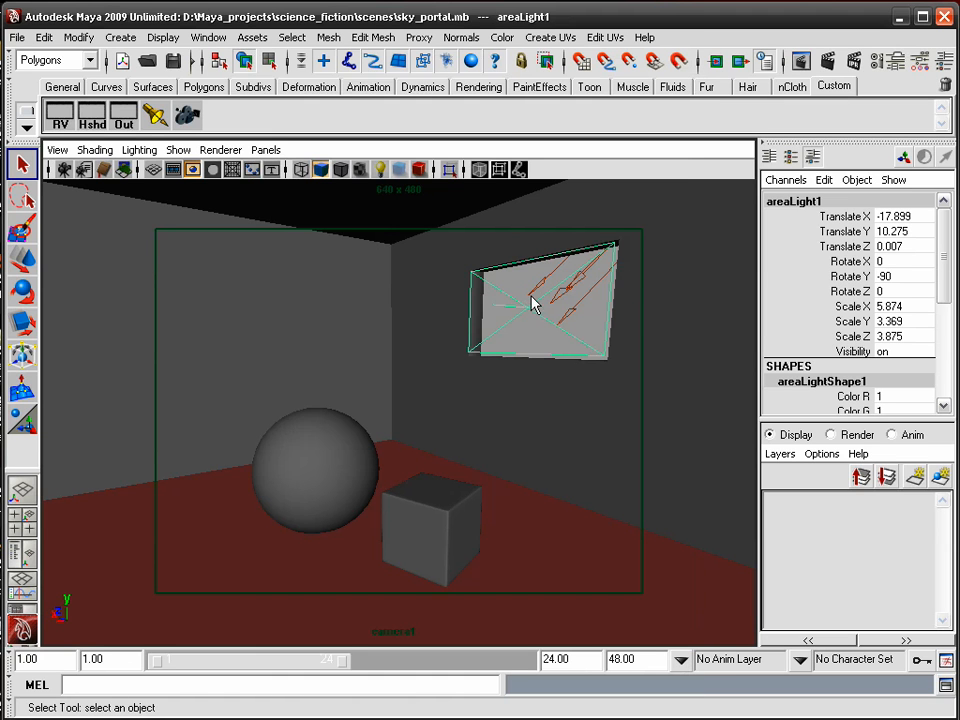
Examine the area light's attributes alongside its placement in the window opening, then close the attribute editor
drag(509, 285, 526, 327)
key(ctrl+a)
drag(647, 42, 343, 81)
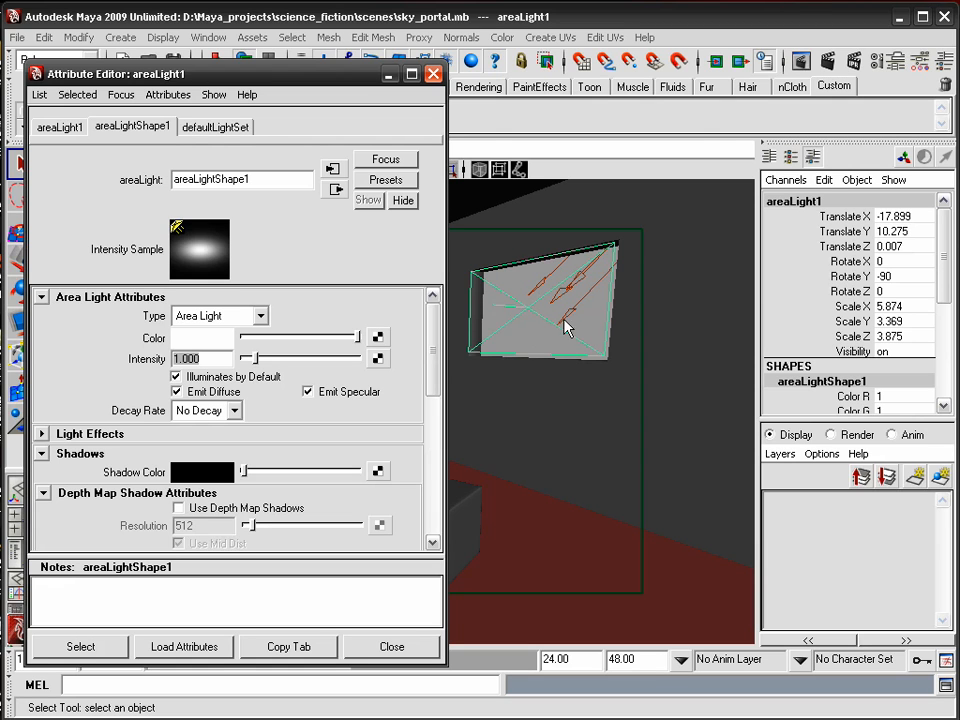
drag(362, 77, 425, 113)
click(424, 111)
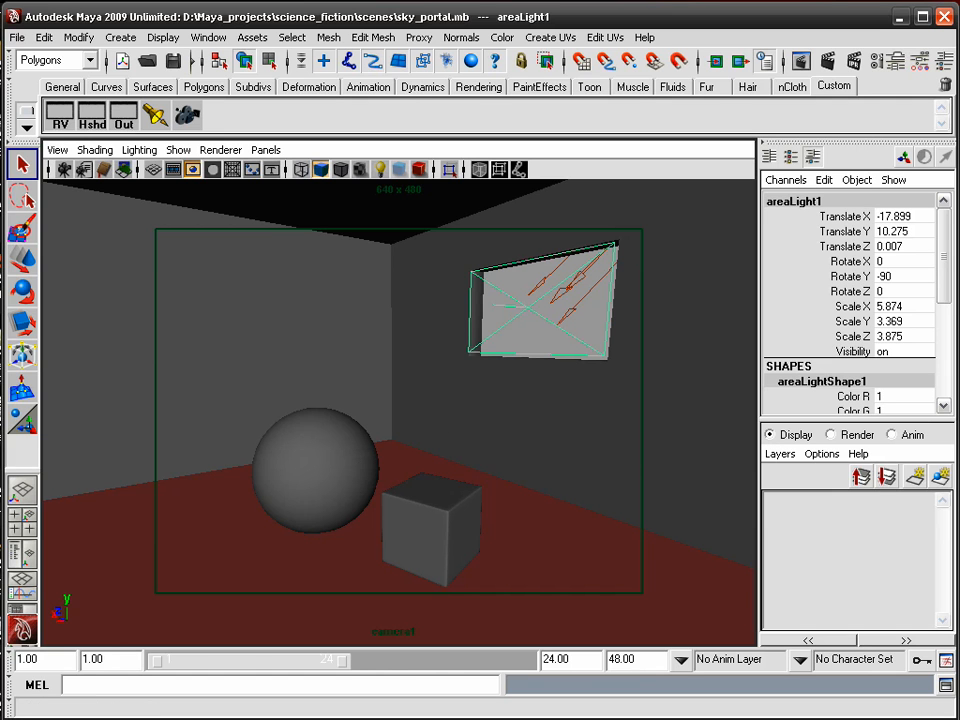
Enable Use Light Shape in the mental ray Area Light attributes of areaLightShape1
key(ctrl+a)
drag(304, 112, 437, 52)
drag(597, 332, 598, 450)
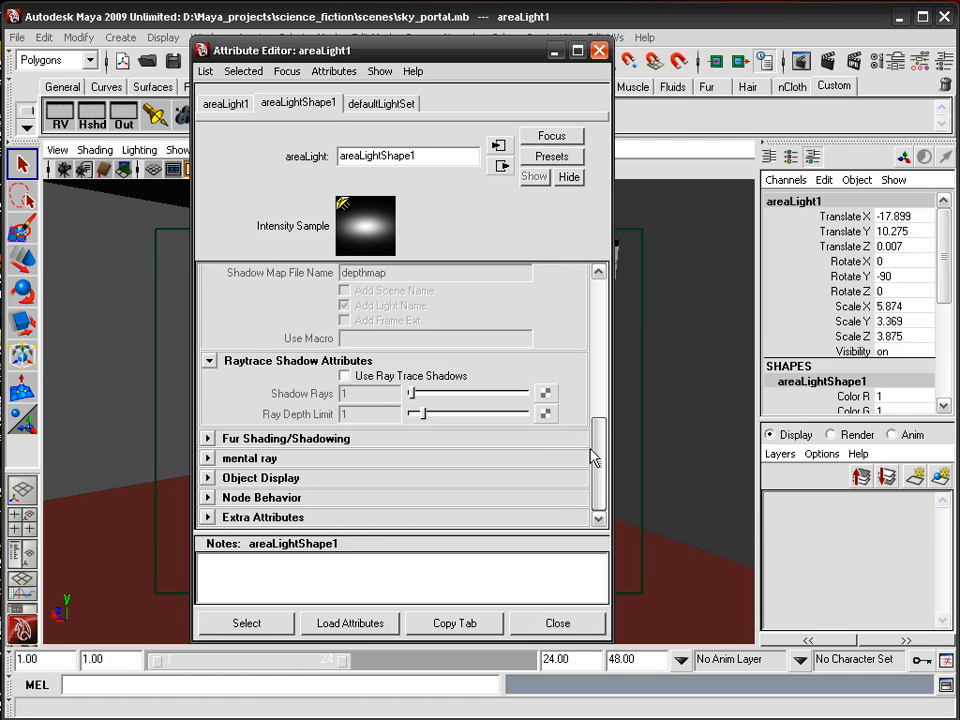
click(292, 461)
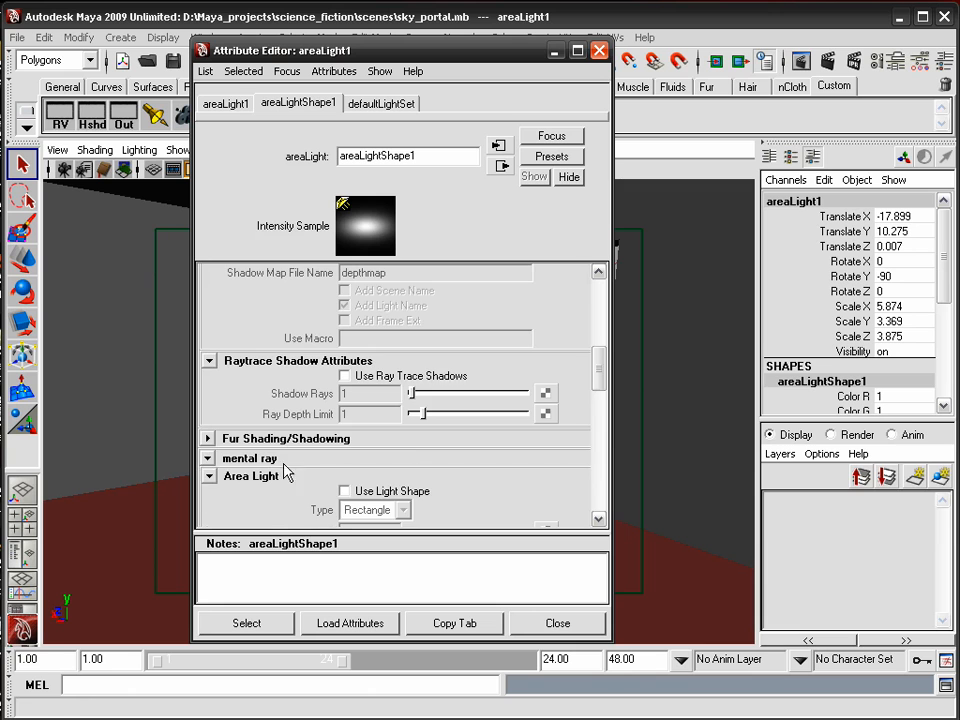
drag(598, 368, 598, 392)
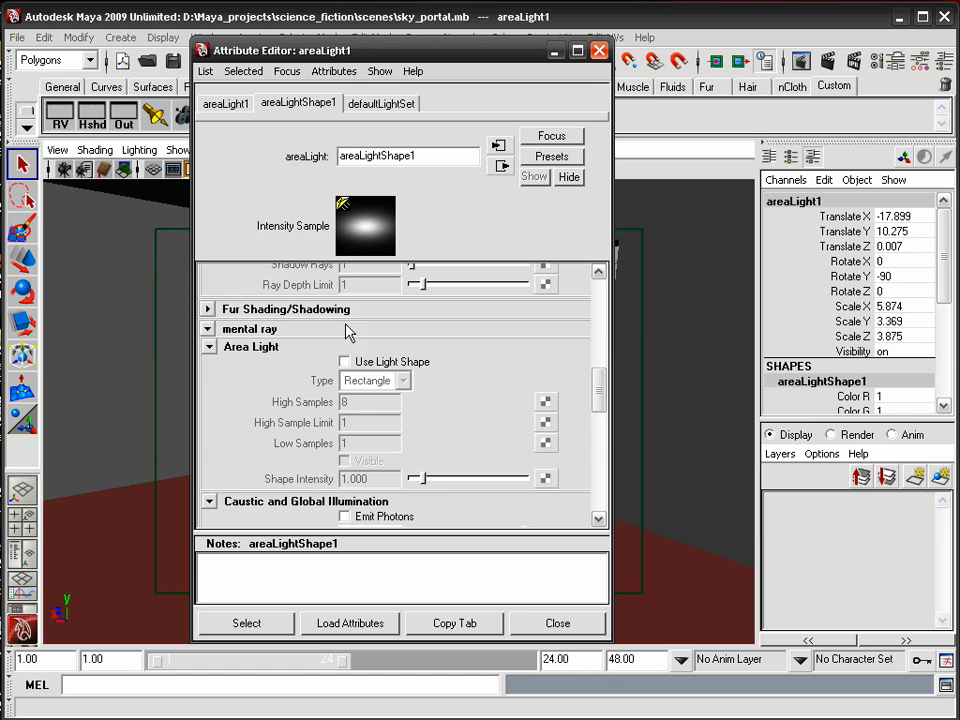
drag(302, 51, 147, 38)
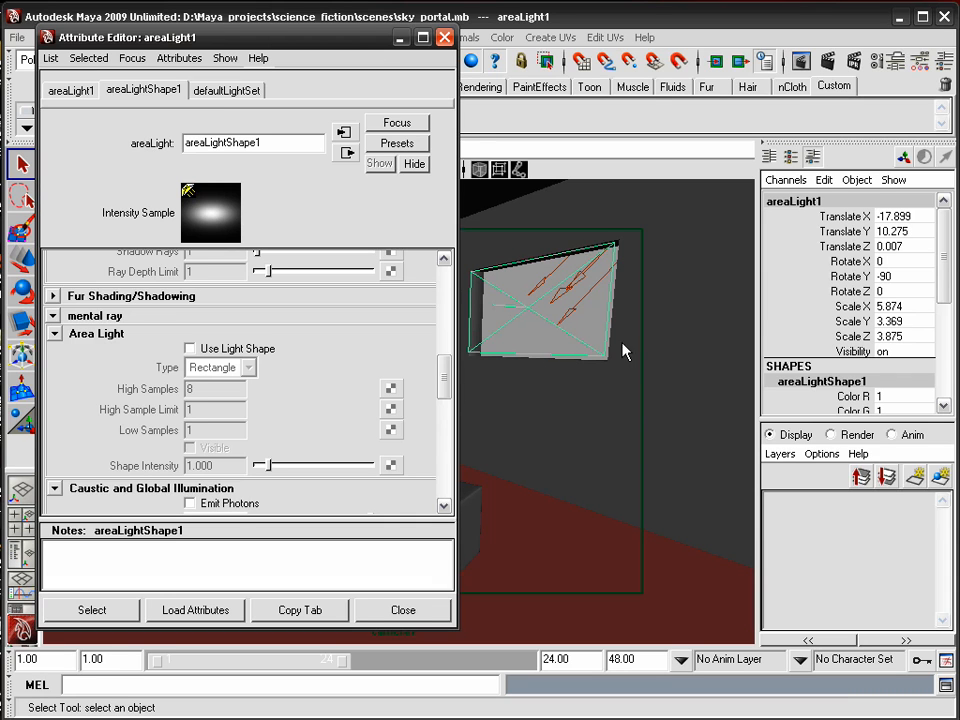
click(190, 348)
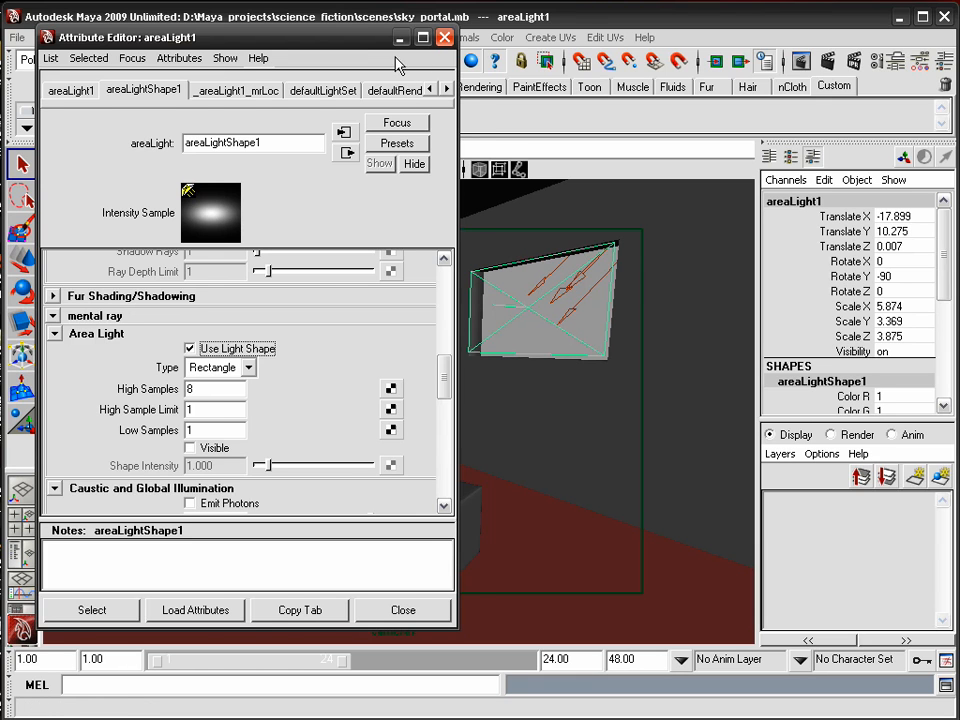
drag(367, 43, 385, 56)
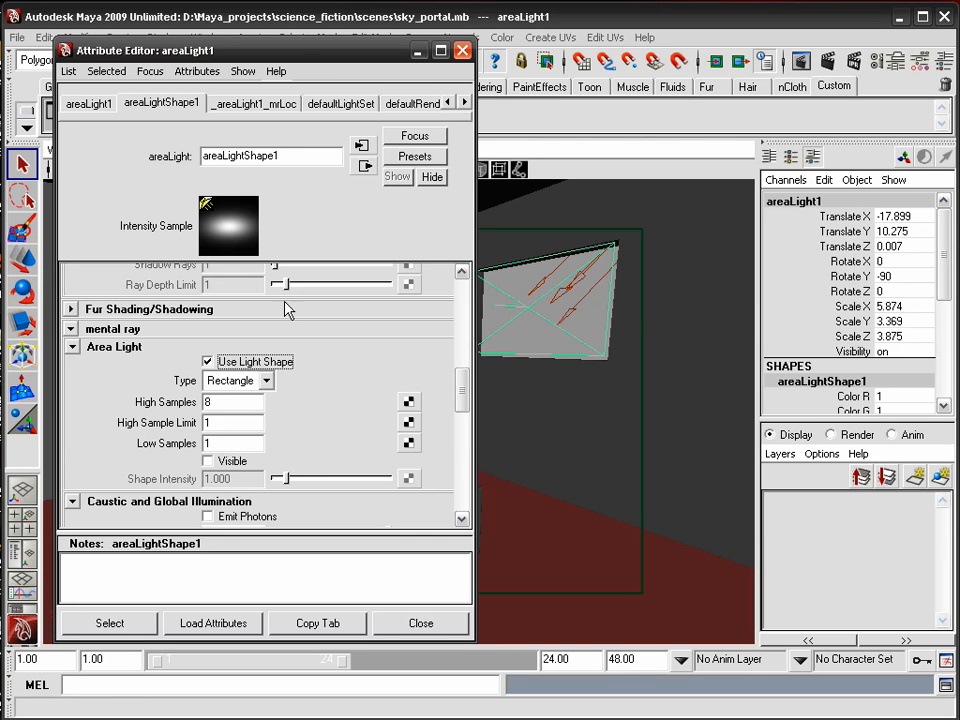
drag(224, 49, 229, 49)
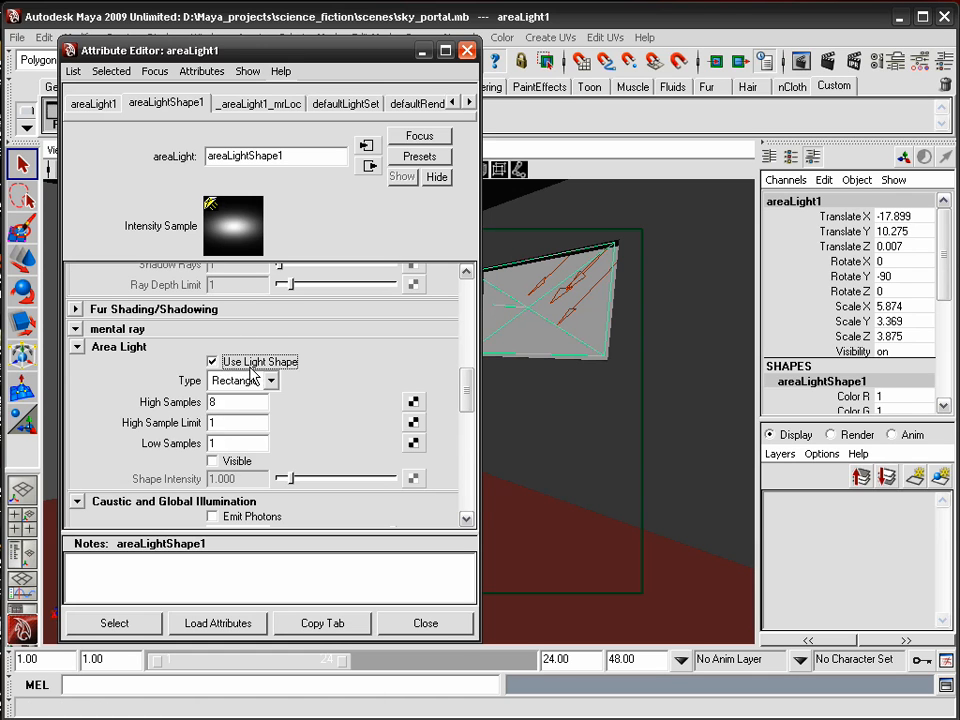
drag(298, 40, 361, 34)
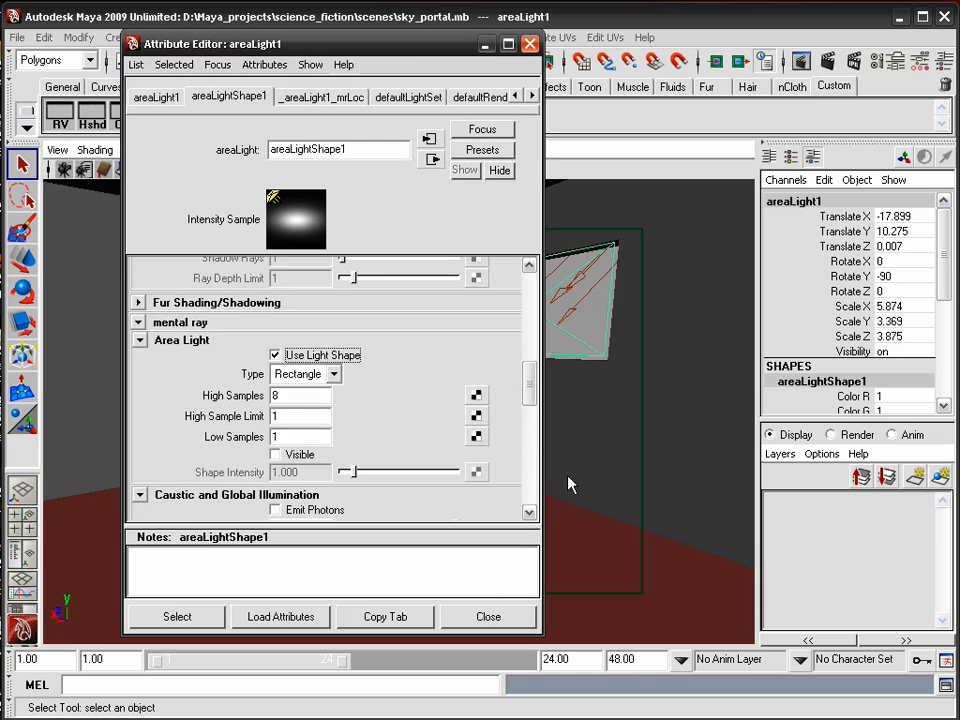
mouse_move(533, 378)
mouse_down()
mouse_move(530, 452)
mouse_move(529, 366)
mouse_up()
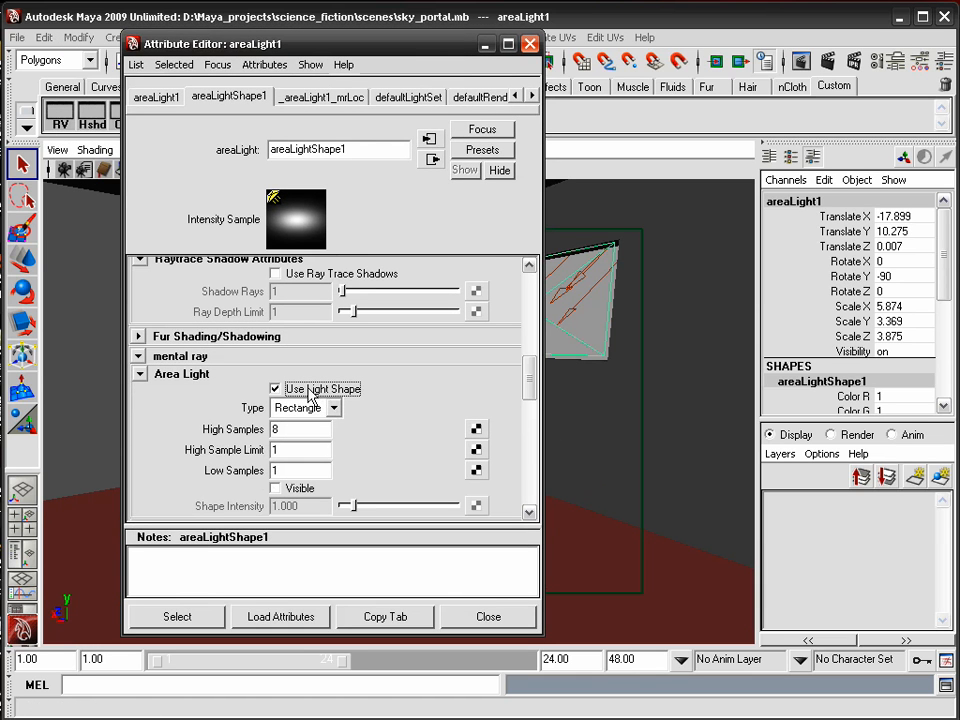
mouse_move(531, 379)
mouse_down()
mouse_move(527, 425)
mouse_move(527, 376)
mouse_up()
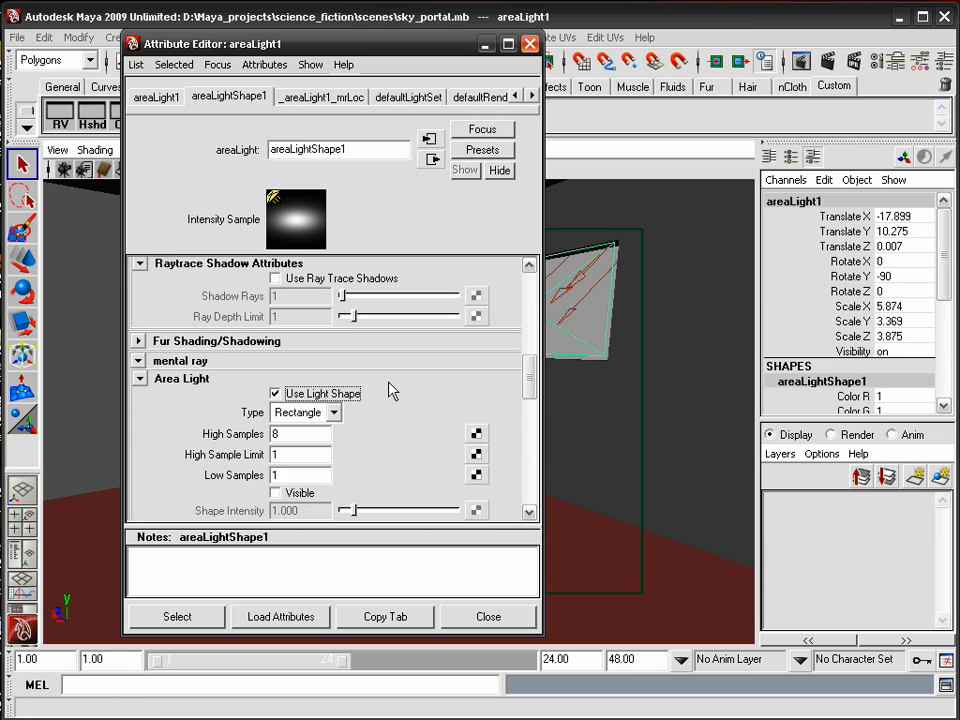
Connect a new Mia_portal_light node to the mental ray Light Shader of areaLightShape1
scroll(303, 503, down, 6)
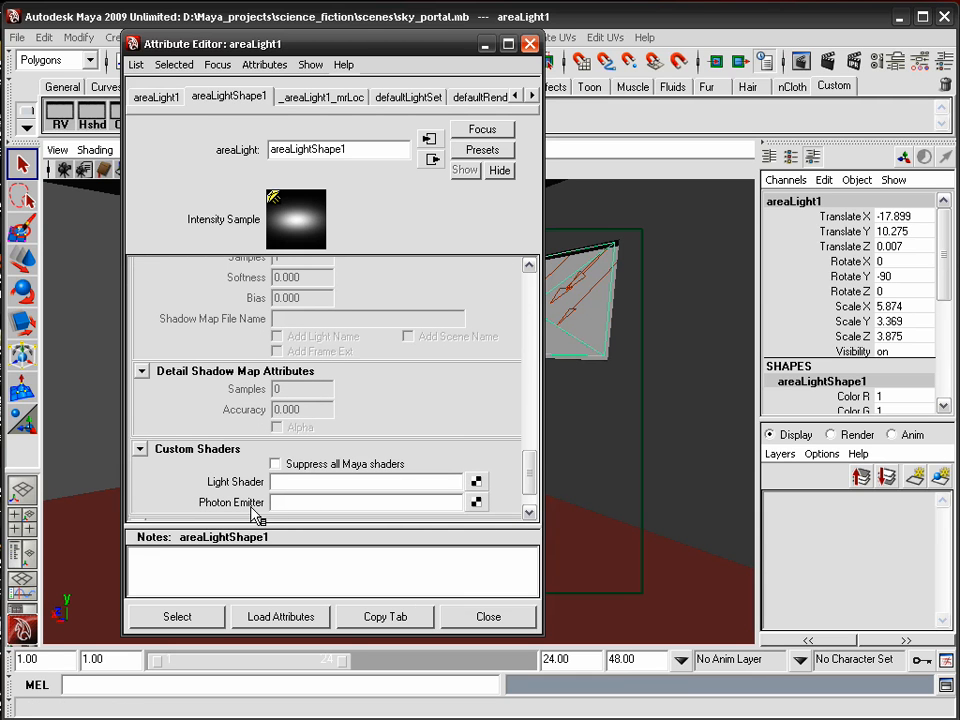
click(476, 481)
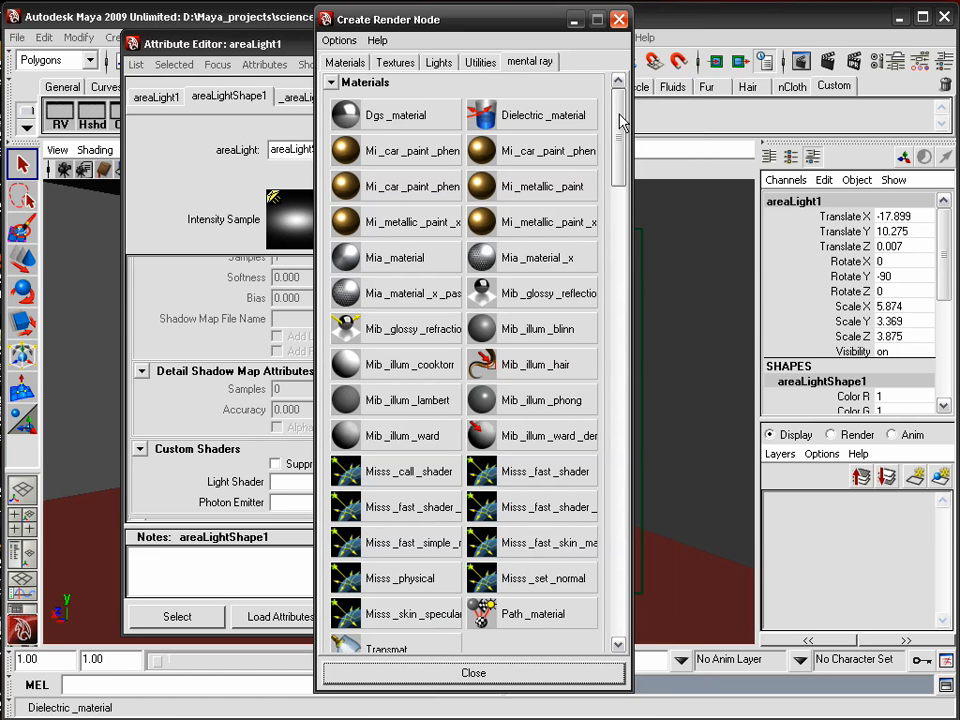
drag(619, 107, 625, 340)
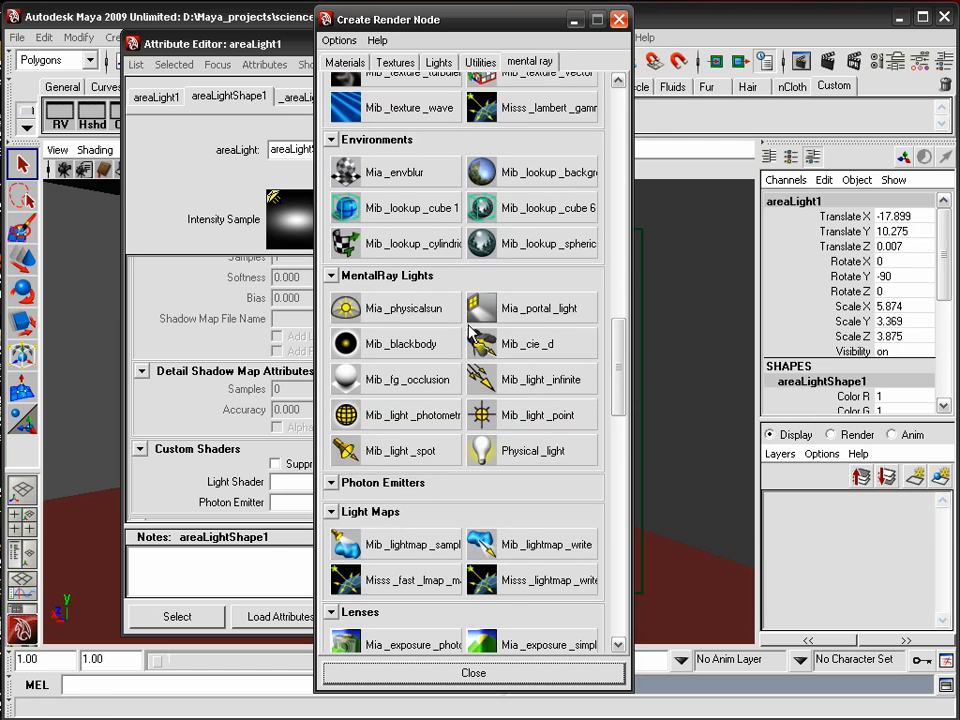
click(545, 312)
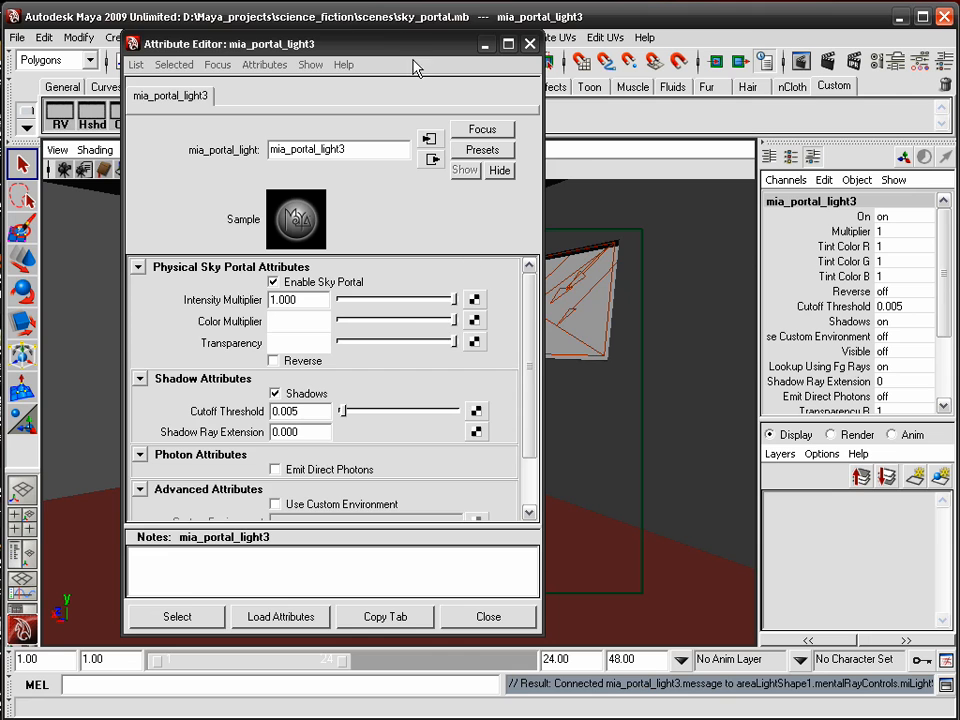
Close the portal light's attribute editor and render the camera1 view with the sky portal connected
drag(396, 52, 484, 65)
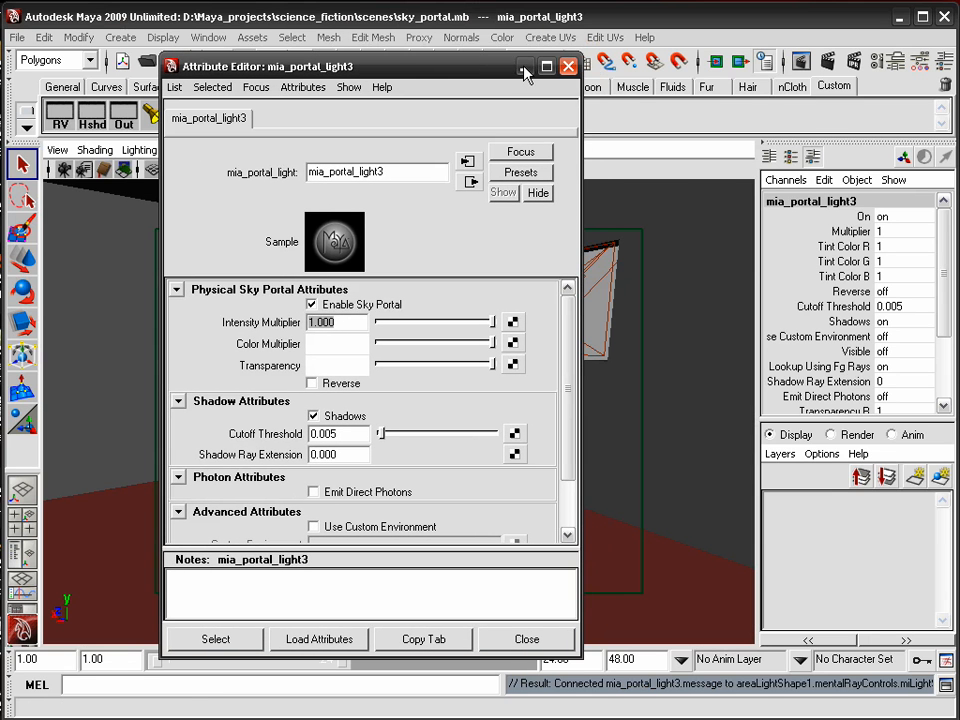
click(573, 64)
click(800, 62)
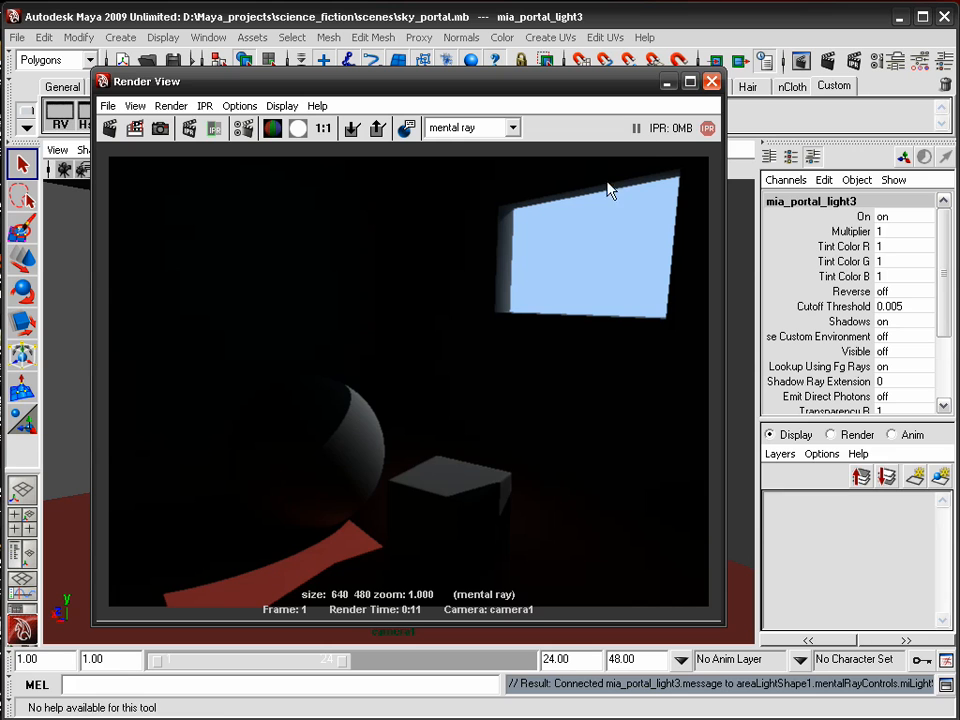
Set the portal light's Intensity Multiplier to 6 and redo the render
key(ctrl+a)
drag(337, 74, 372, 75)
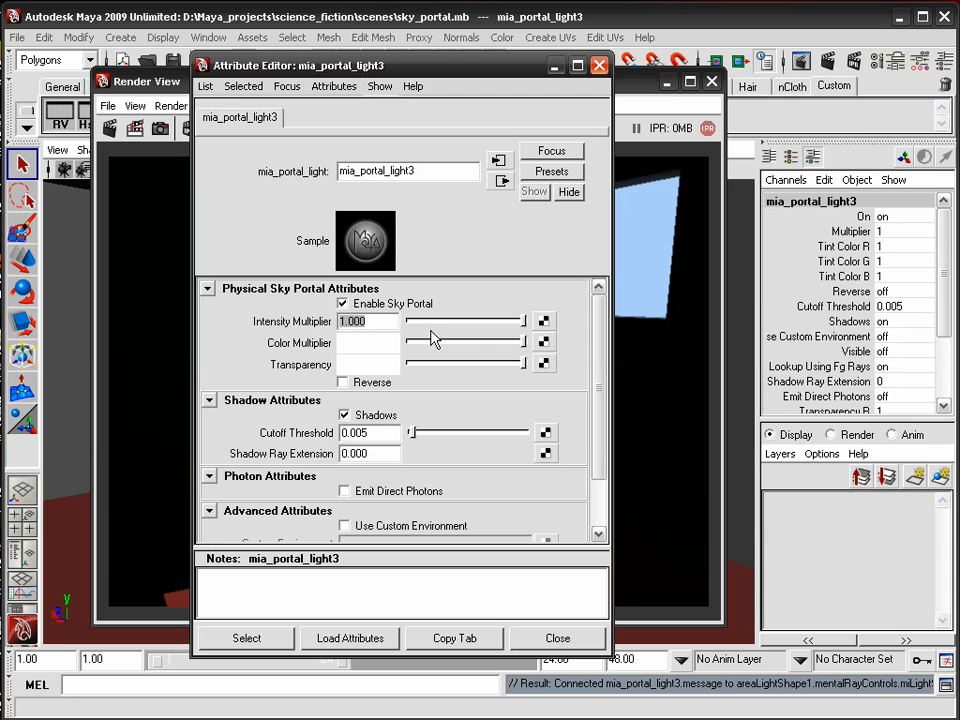
text(6)
key(Return)
drag(160, 87, 170, 89)
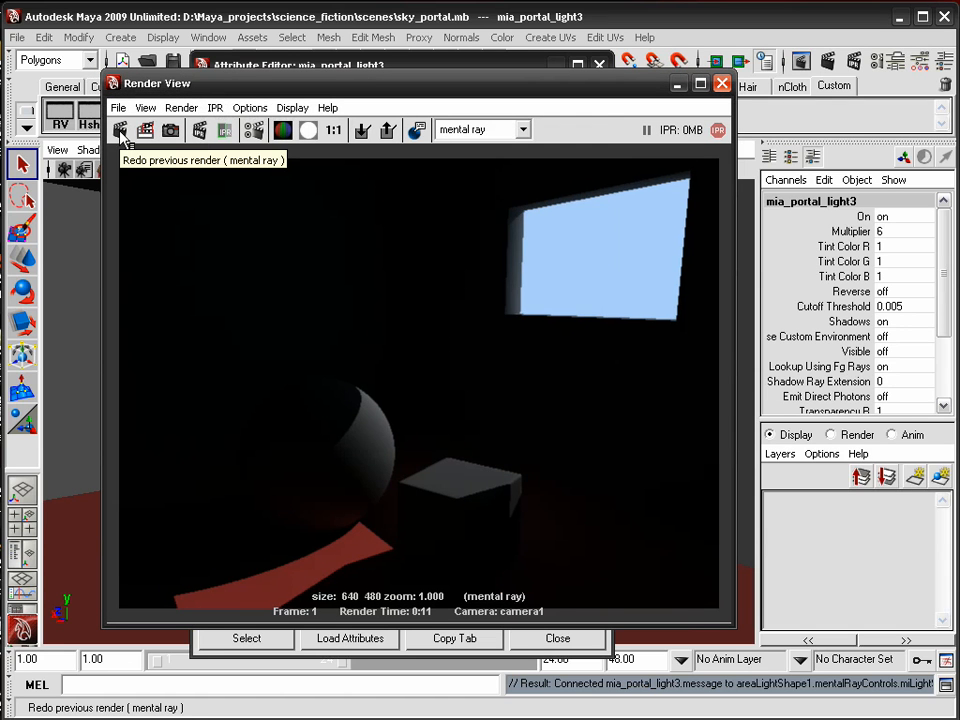
click(121, 131)
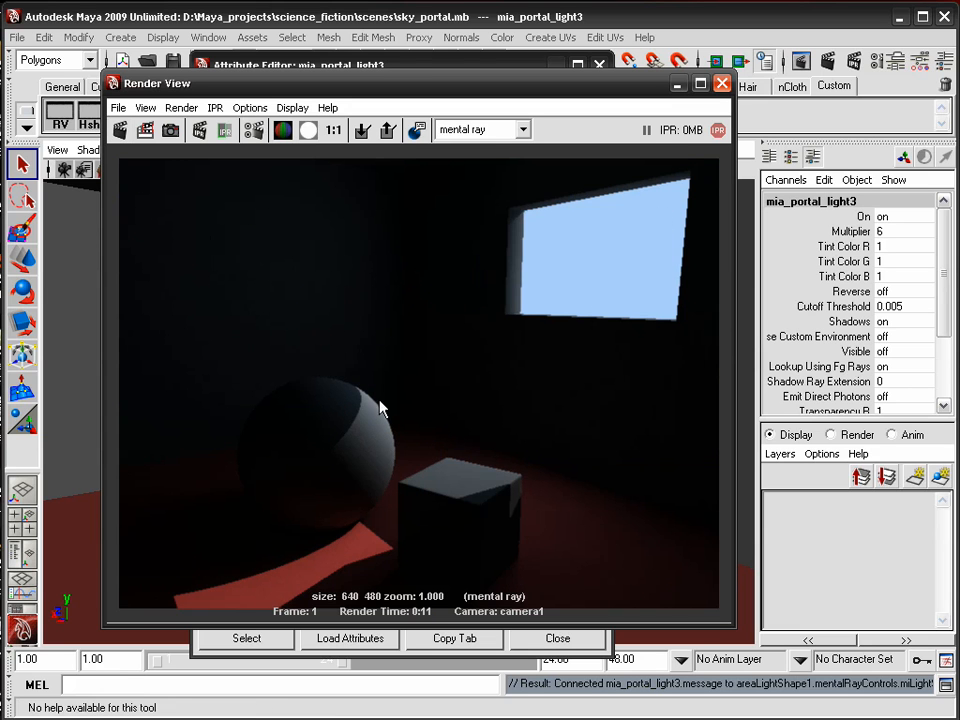
Set the portal light's Intensity Multiplier to 15 and render the view again
click(380, 65)
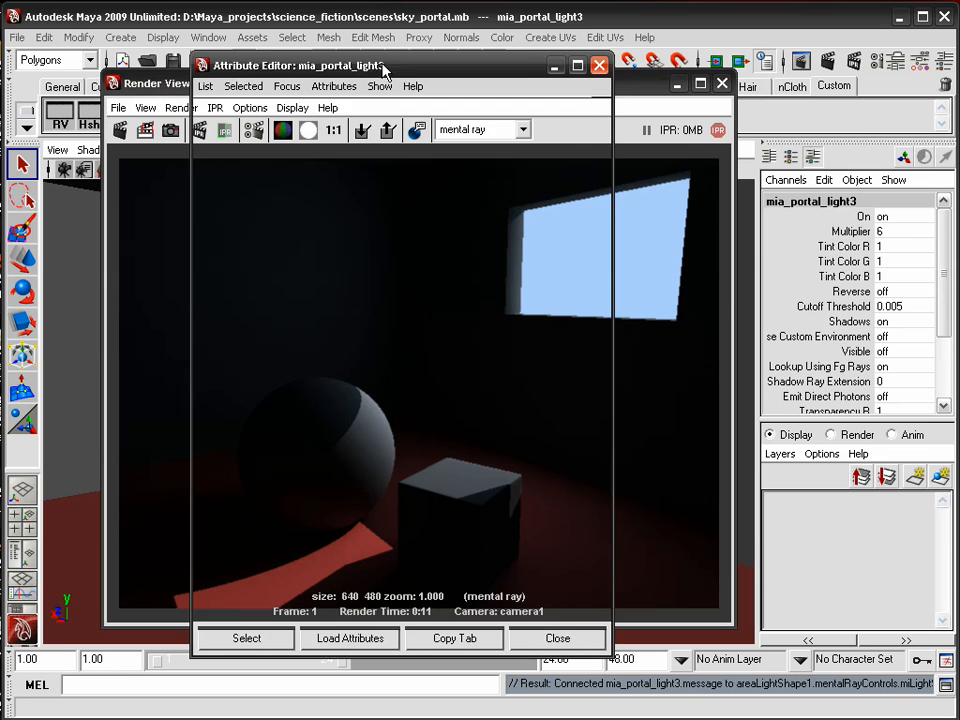
text(15)
key(Return)
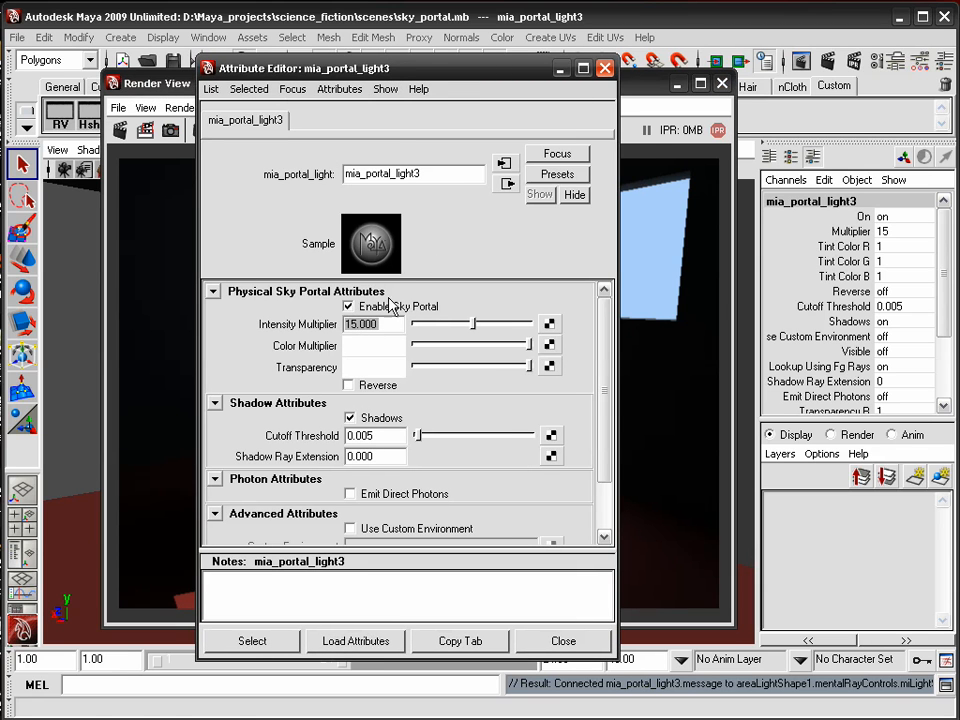
click(153, 88)
click(123, 137)
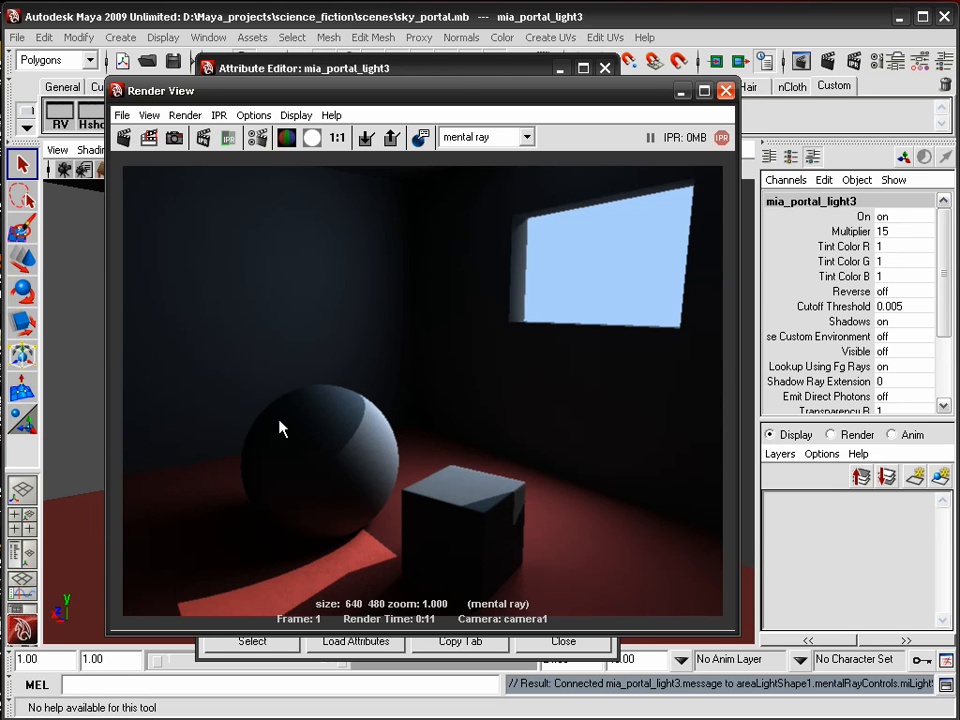
Set the final gathering Secondary Diffuse Bounces to 2 in the mental ray render settings
drag(454, 97, 429, 89)
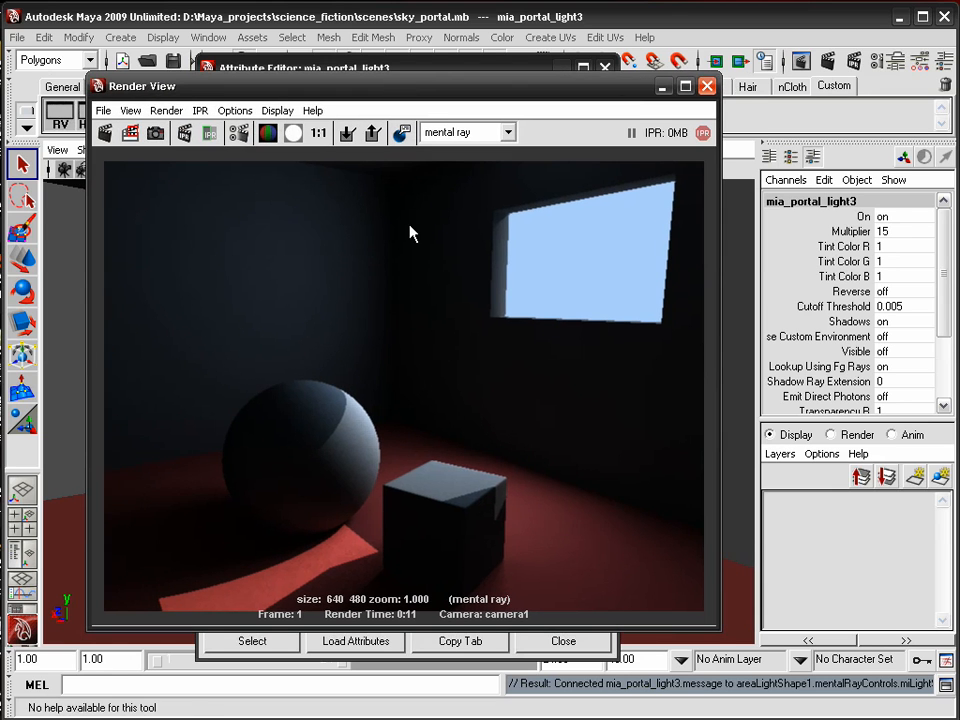
click(828, 62)
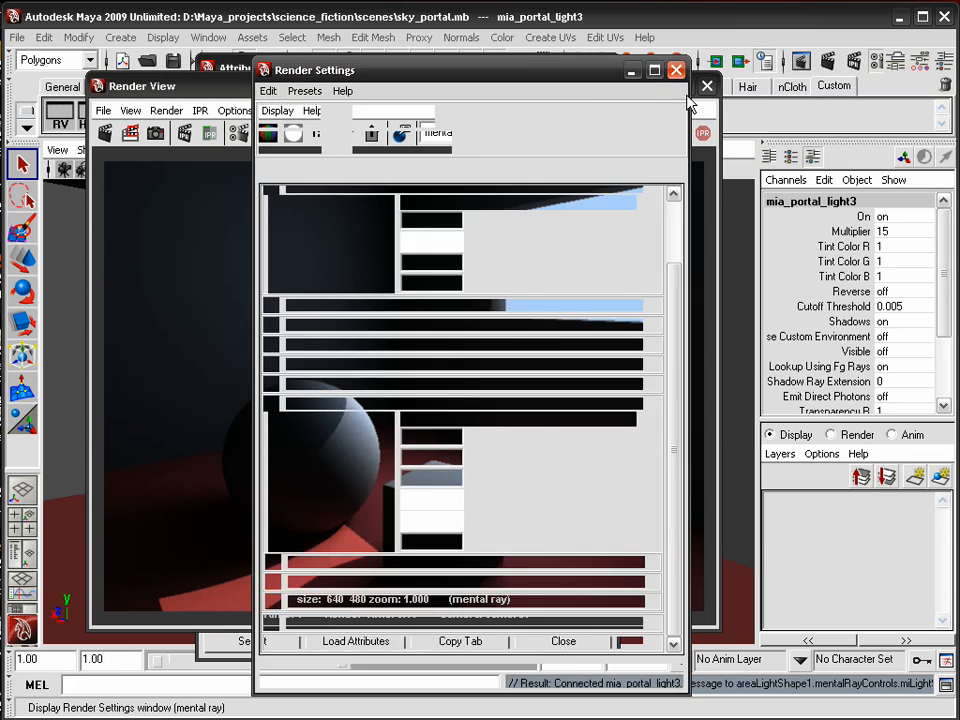
drag(549, 70, 603, 53)
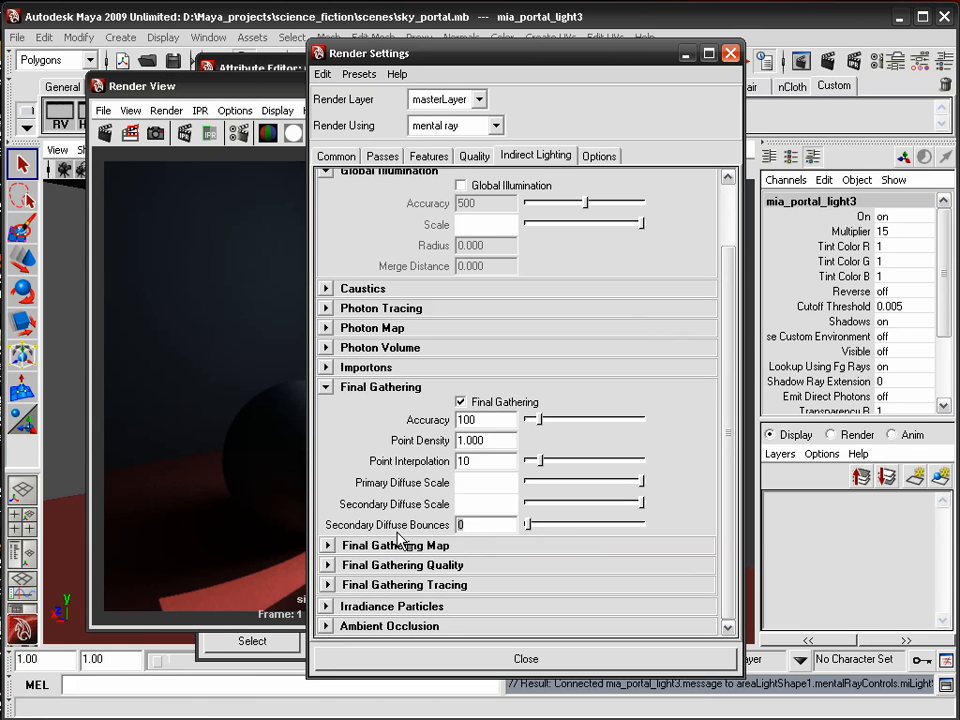
drag(530, 524, 566, 530)
drag(264, 89, 311, 110)
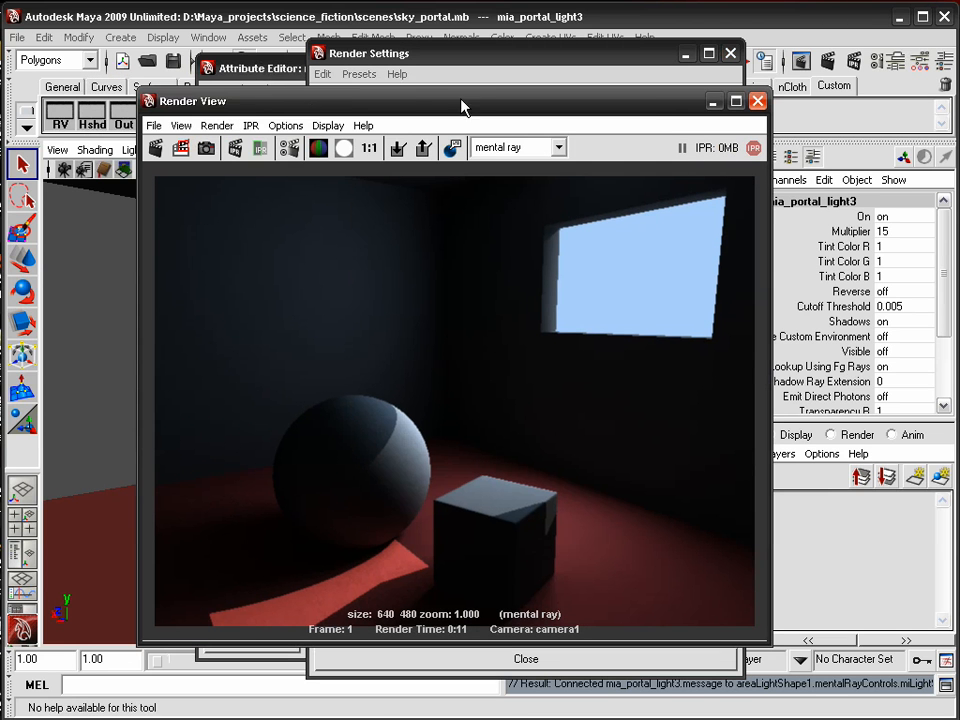
Raise the anti-aliasing Max Sample Level to 2 and render the camera1 view again
click(454, 55)
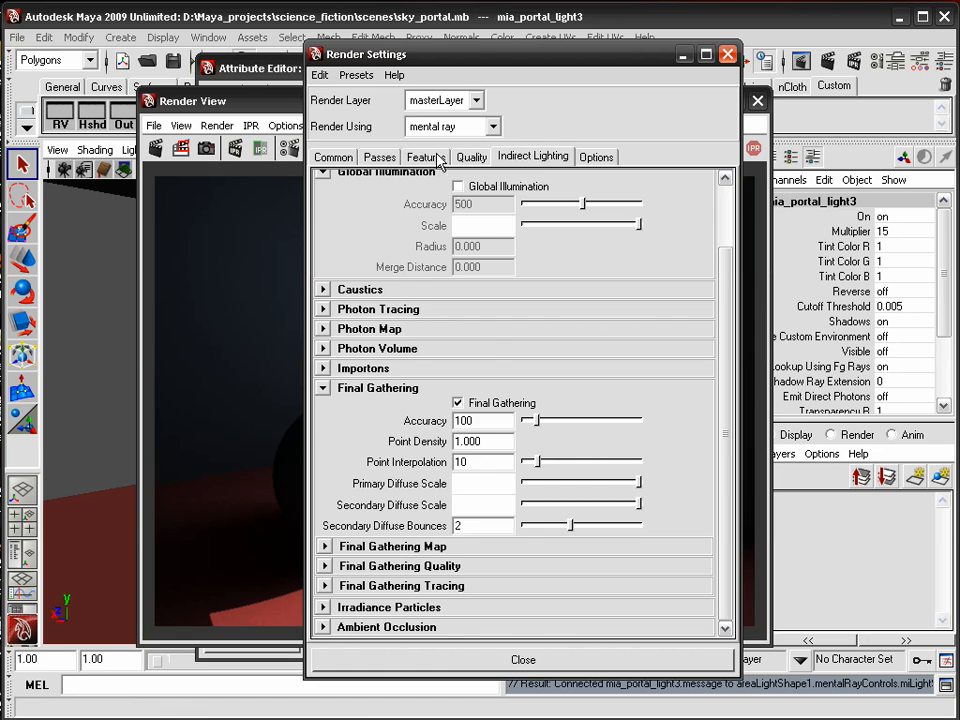
click(471, 157)
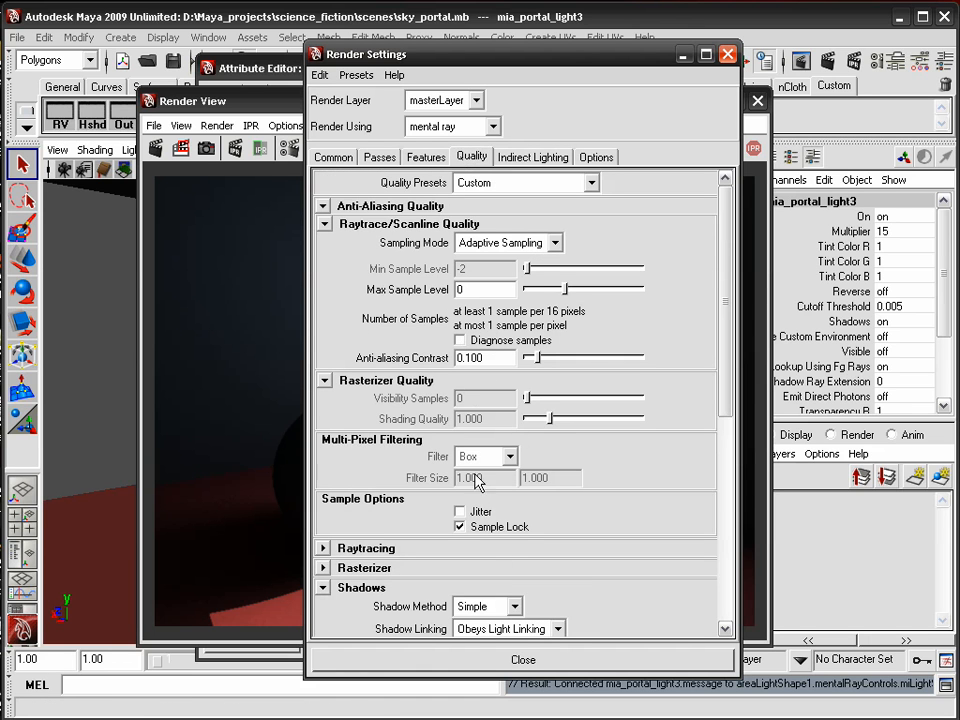
drag(565, 289, 603, 289)
drag(274, 103, 335, 68)
click(456, 113)
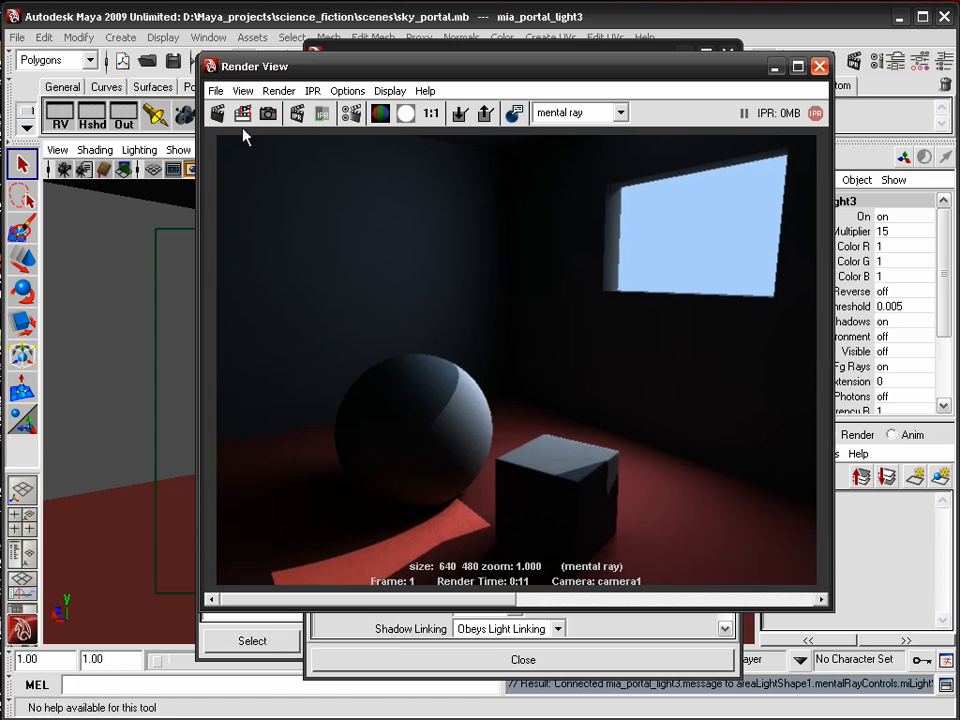
click(217, 113)
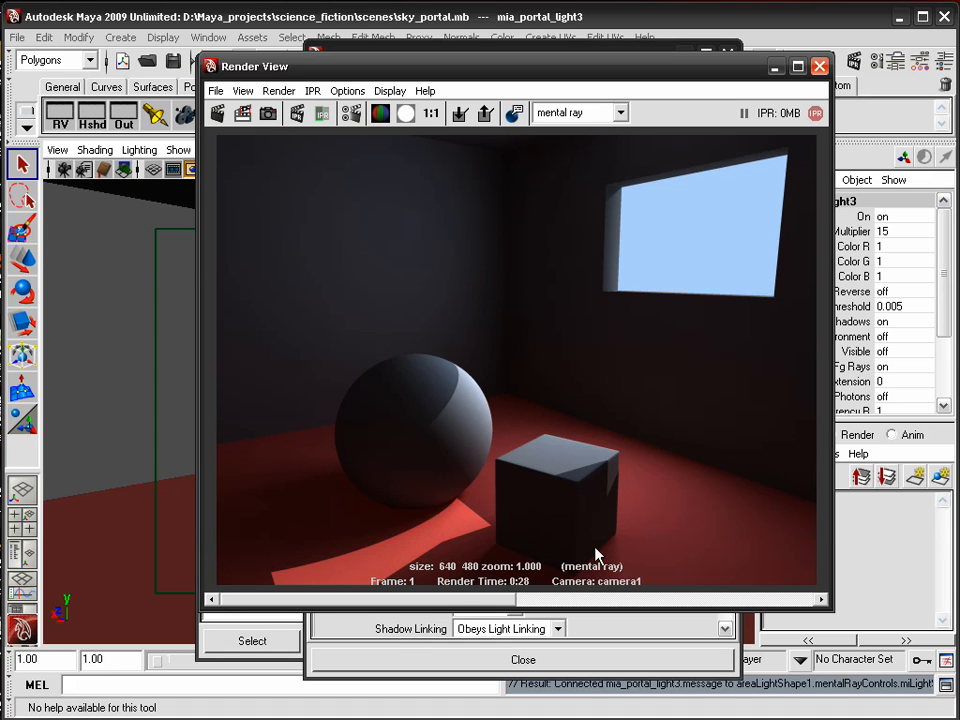
Close the render settings and examine the Physical Sky Portal attributes of mia_portal_light3
drag(529, 74, 413, 145)
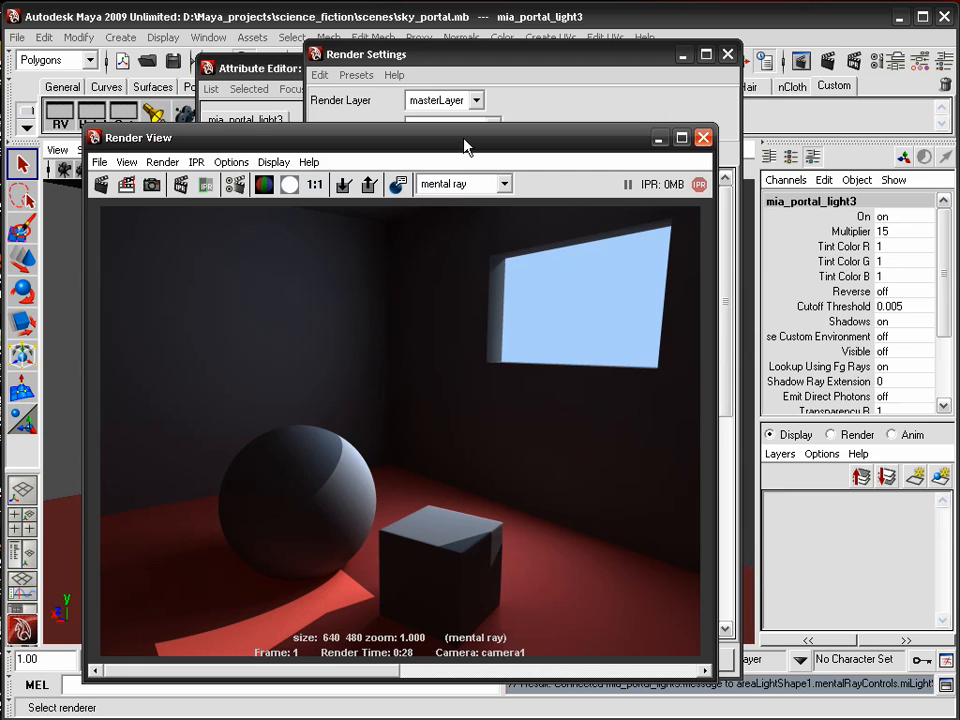
drag(463, 147, 467, 122)
drag(579, 54, 579, 67)
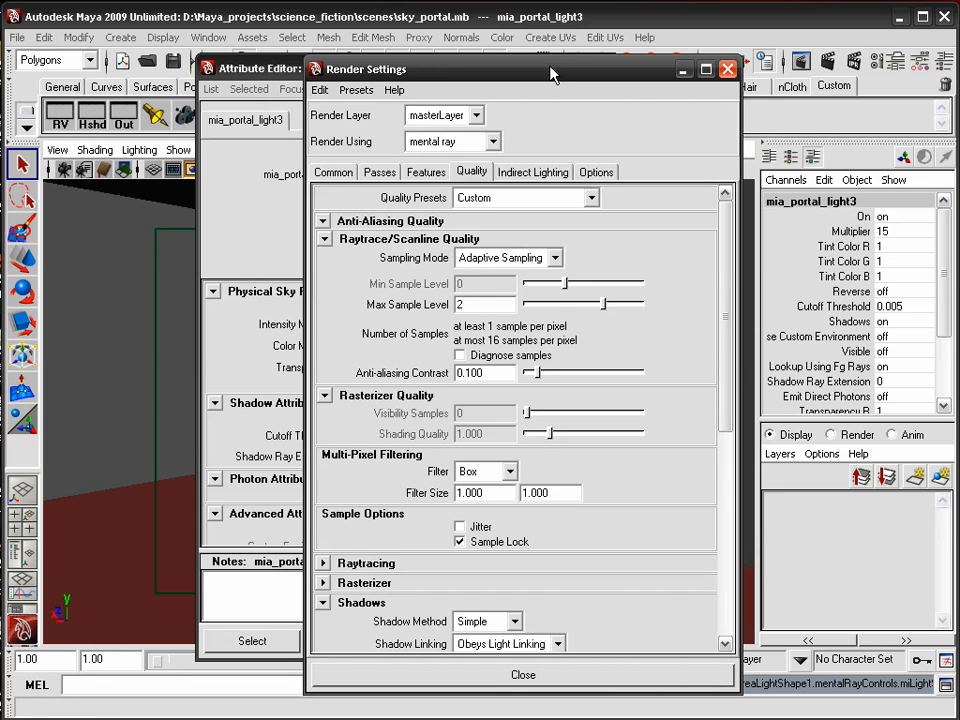
click(727, 69)
drag(435, 66, 591, 31)
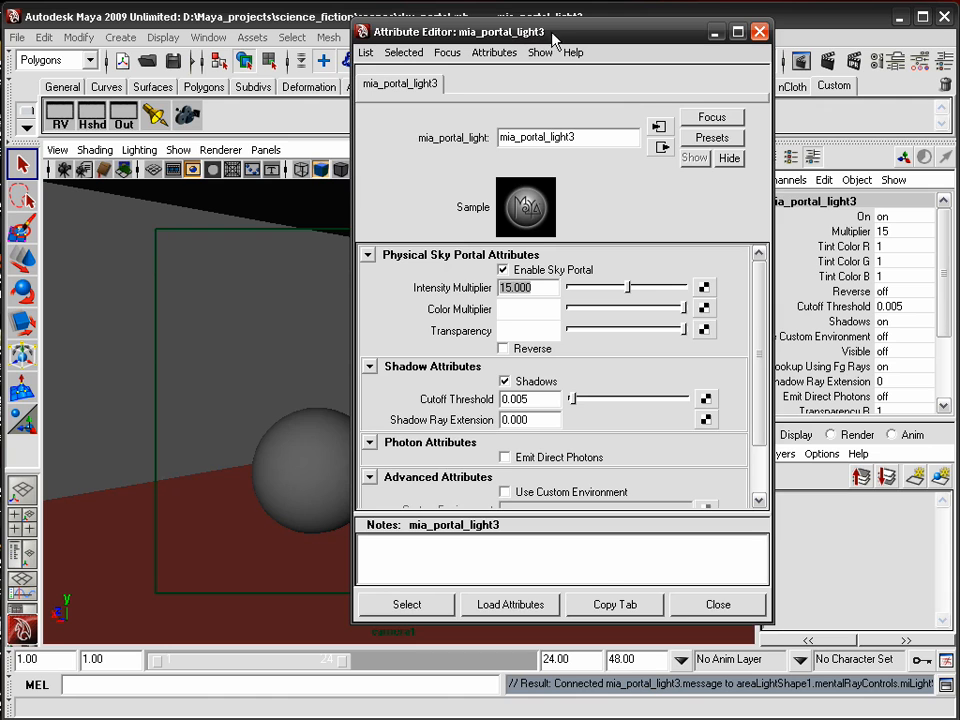
drag(413, 28, 382, 47)
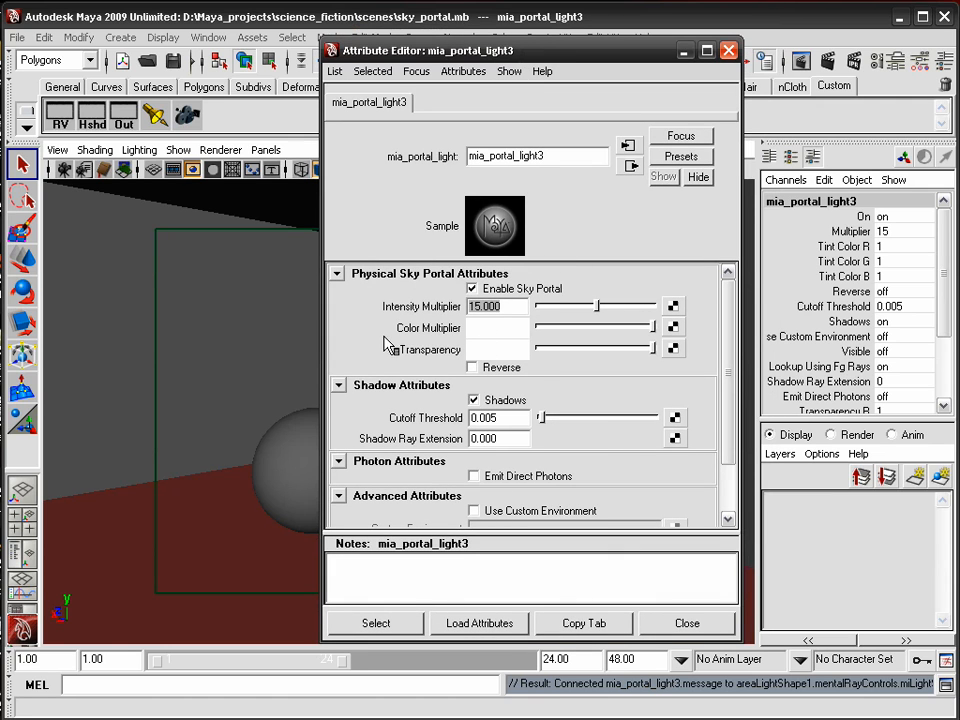
click(500, 306)
double_click(494, 307)
drag(421, 45, 347, 59)
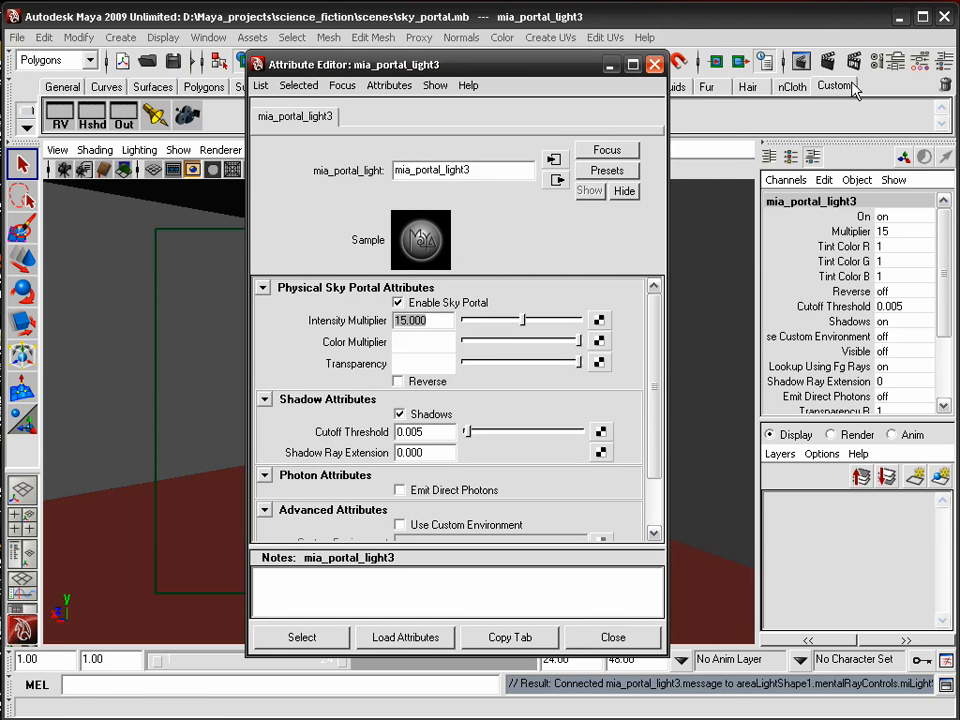
Lower the anti-aliasing Max Sample Level to 0 and close the render settings
click(872, 62)
drag(603, 303, 565, 304)
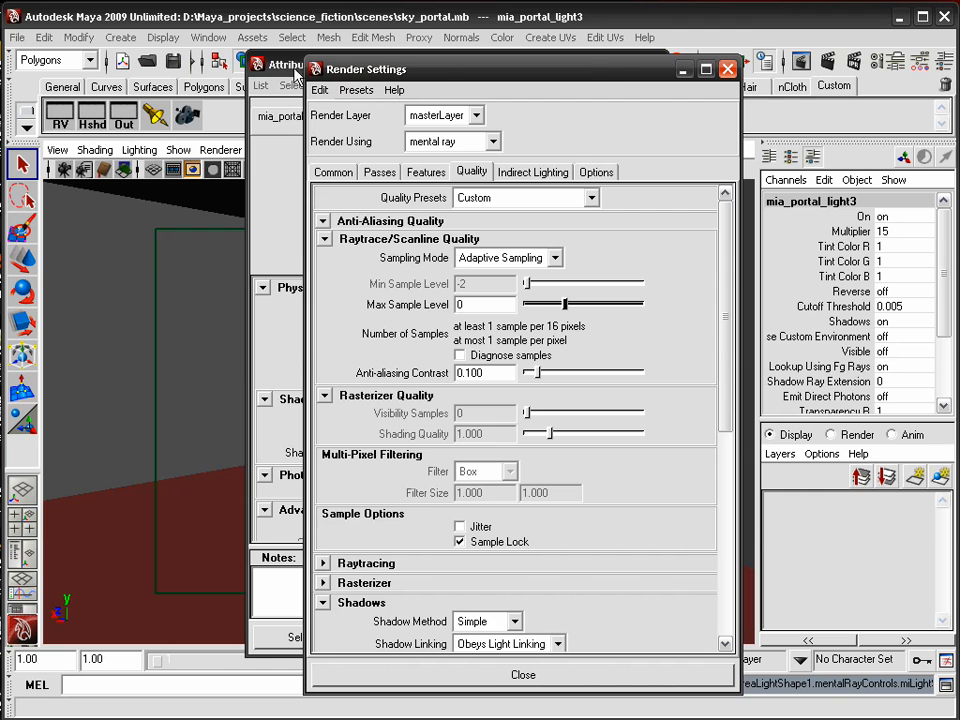
click(727, 69)
Set the portal light's Color Multiplier to a light orange (H 21.19, S 0.448, V 1.000) and render the frame
drag(545, 74, 478, 60)
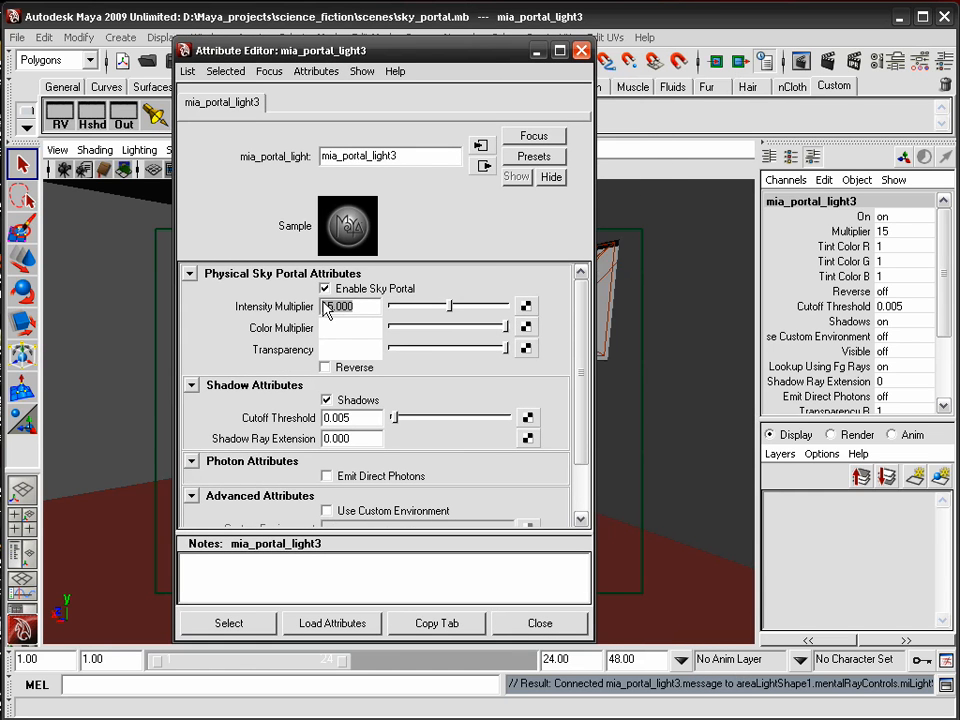
click(352, 330)
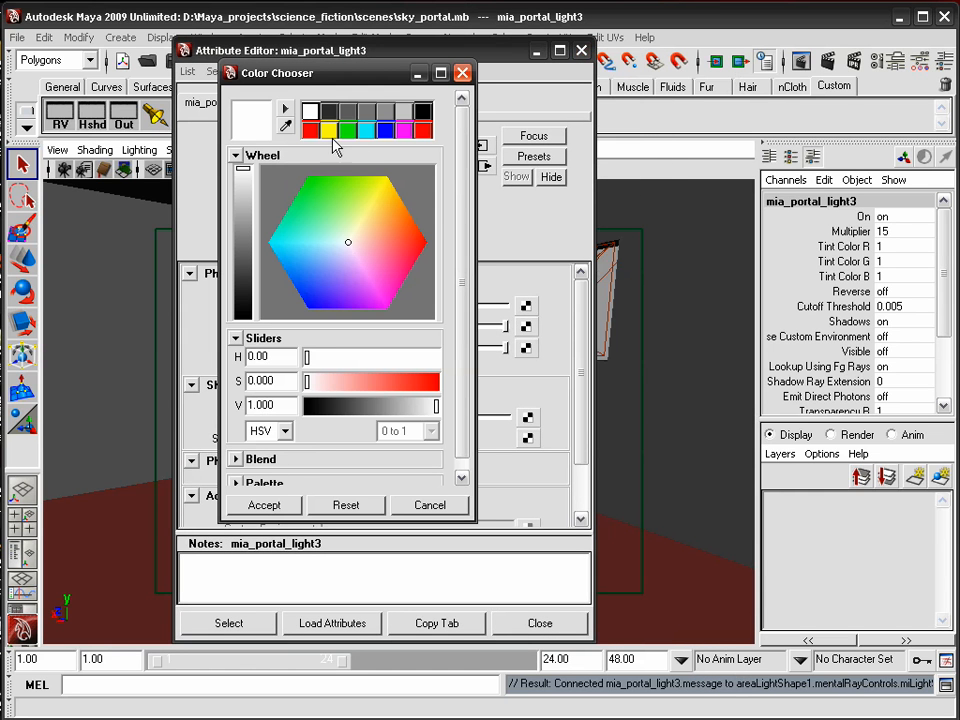
drag(356, 245, 377, 232)
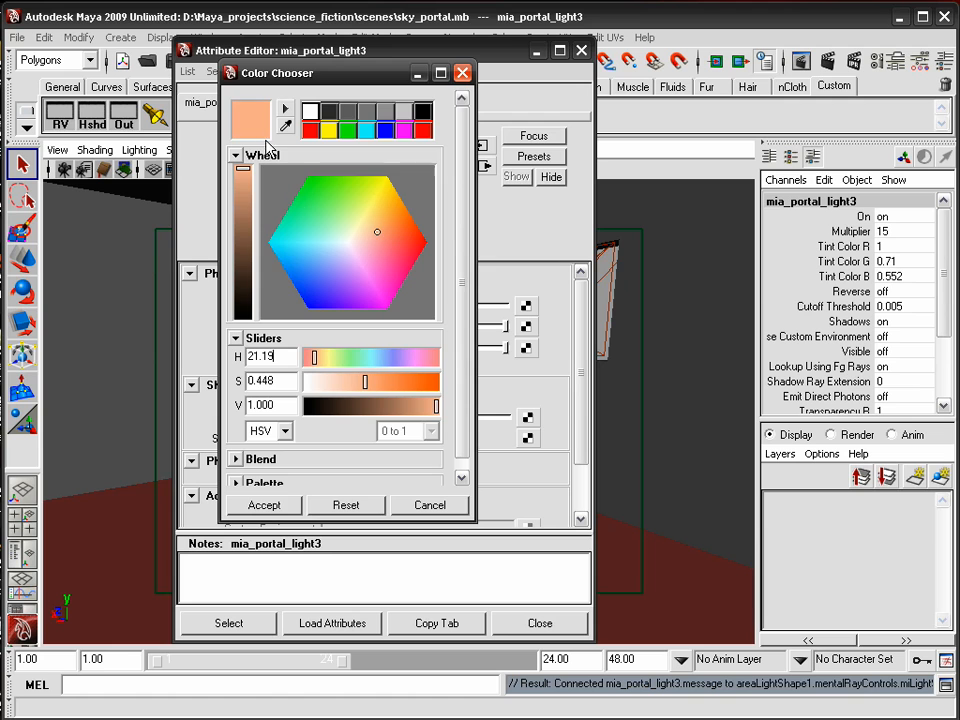
click(258, 509)
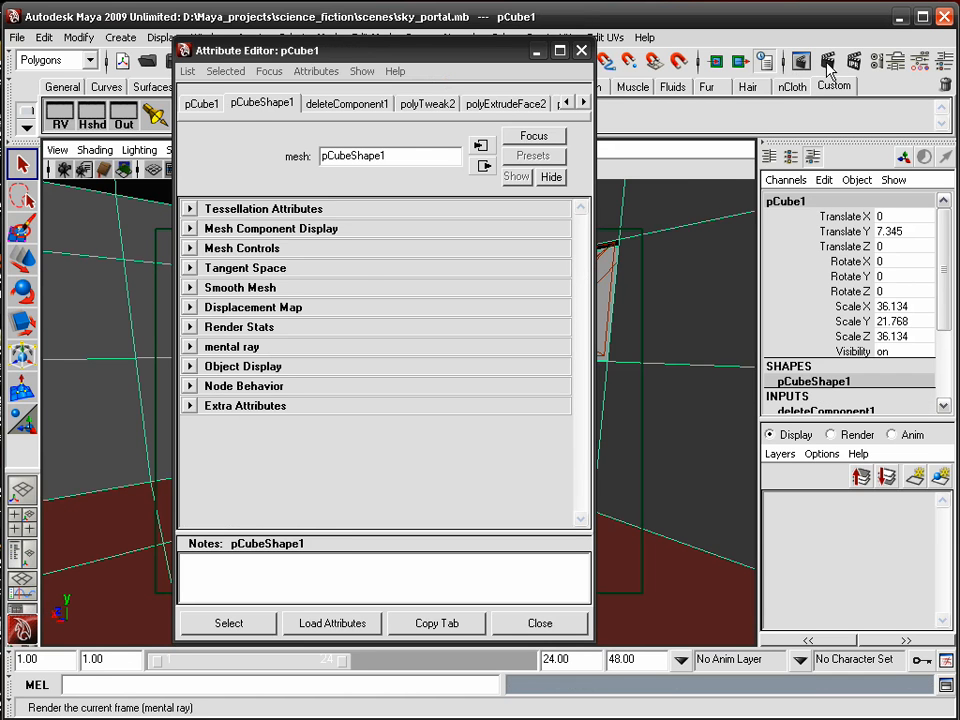
click(829, 63)
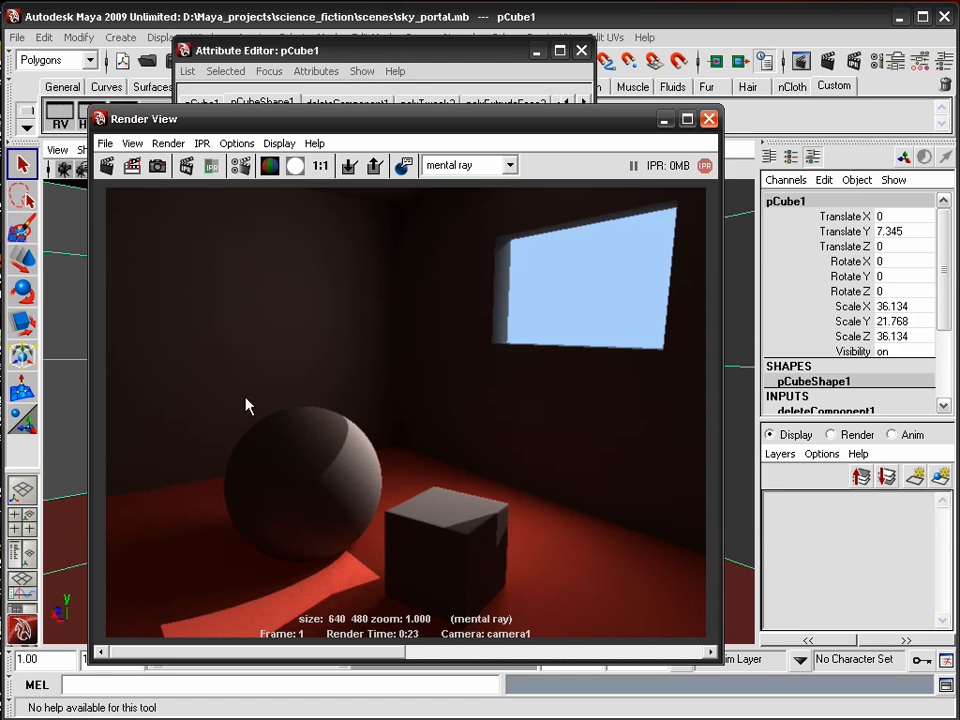
Bring mia_portal_light3 back into the attribute editor and reset its Color Multiplier to white
drag(338, 52, 396, 56)
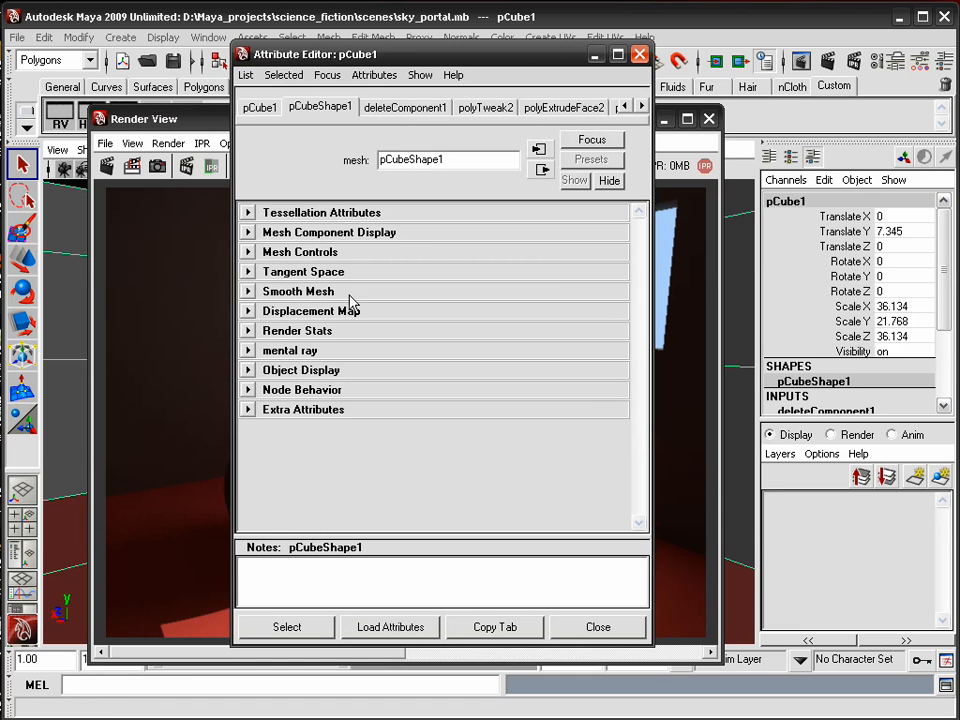
click(639, 57)
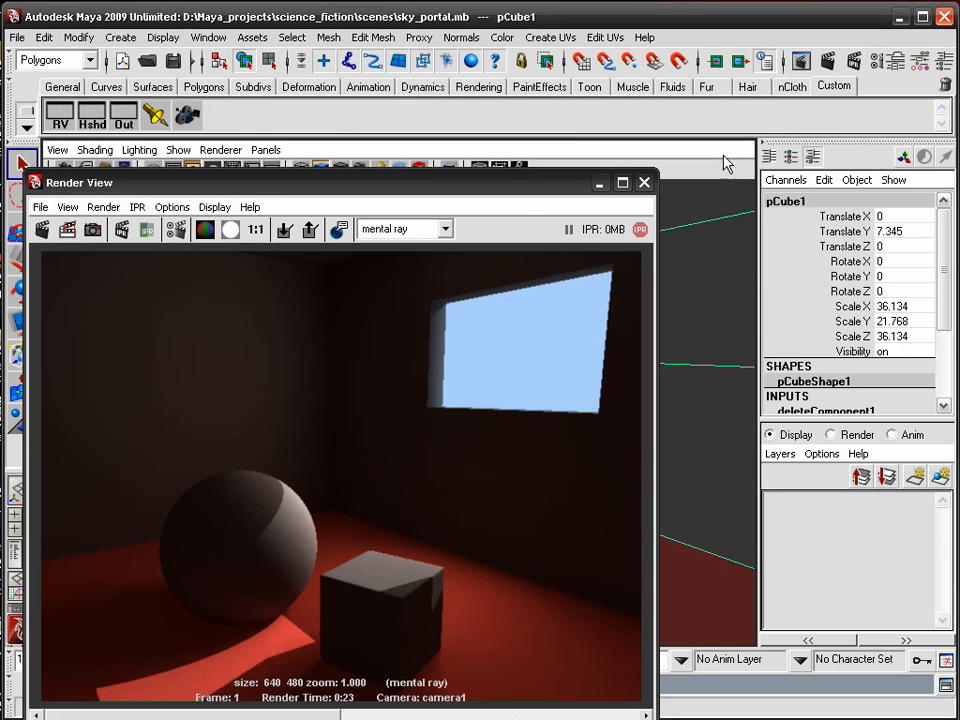
key(ctrl+a)
drag(437, 55, 472, 110)
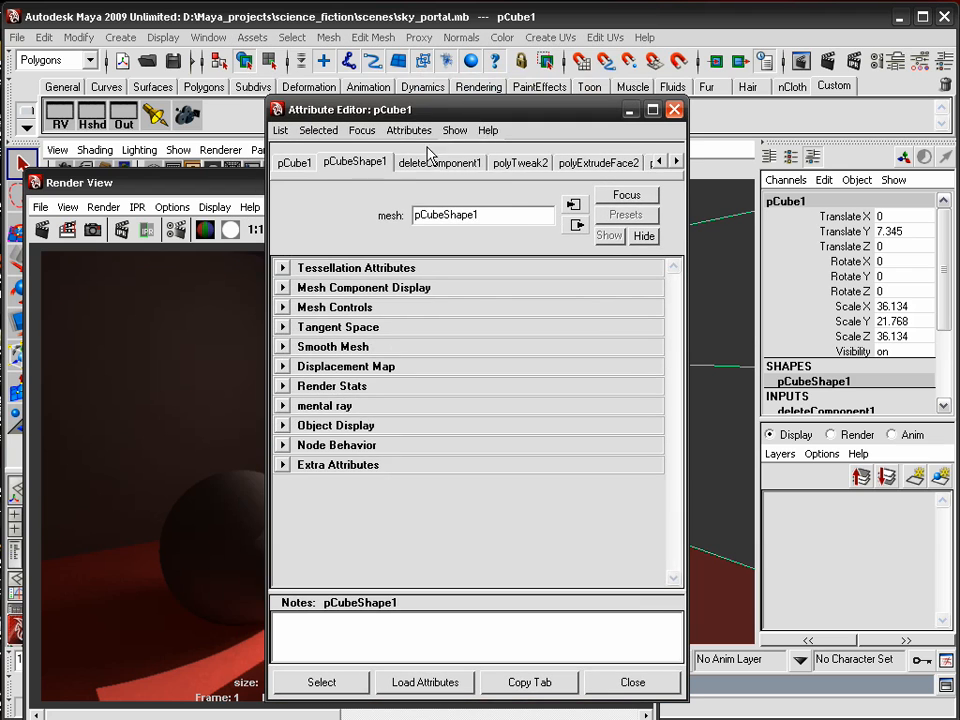
click(409, 130)
mouse_move(360, 132)
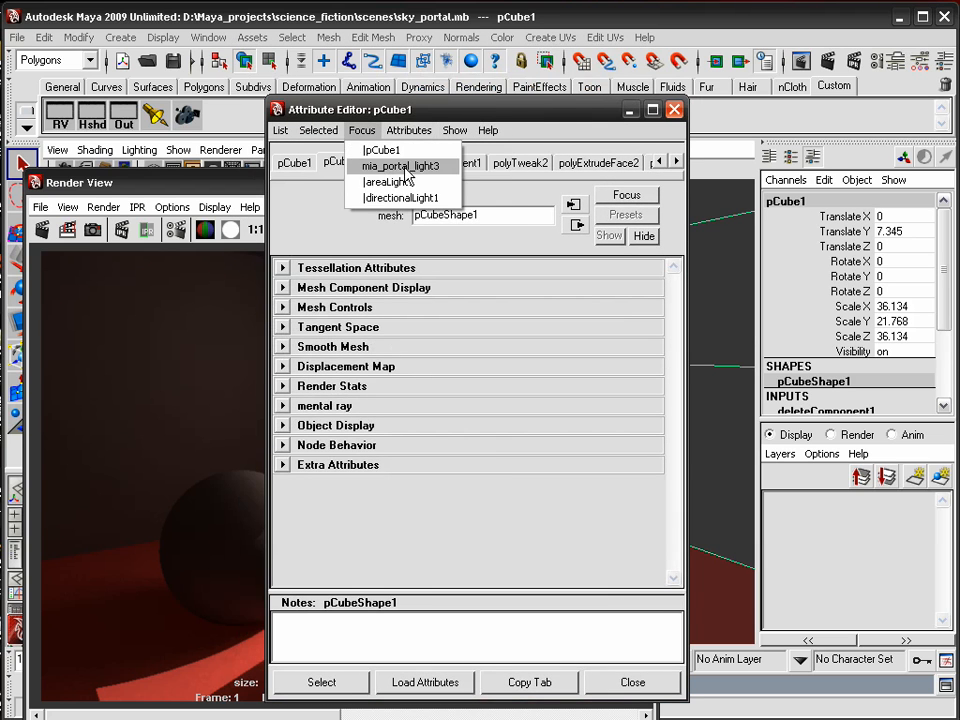
click(385, 165)
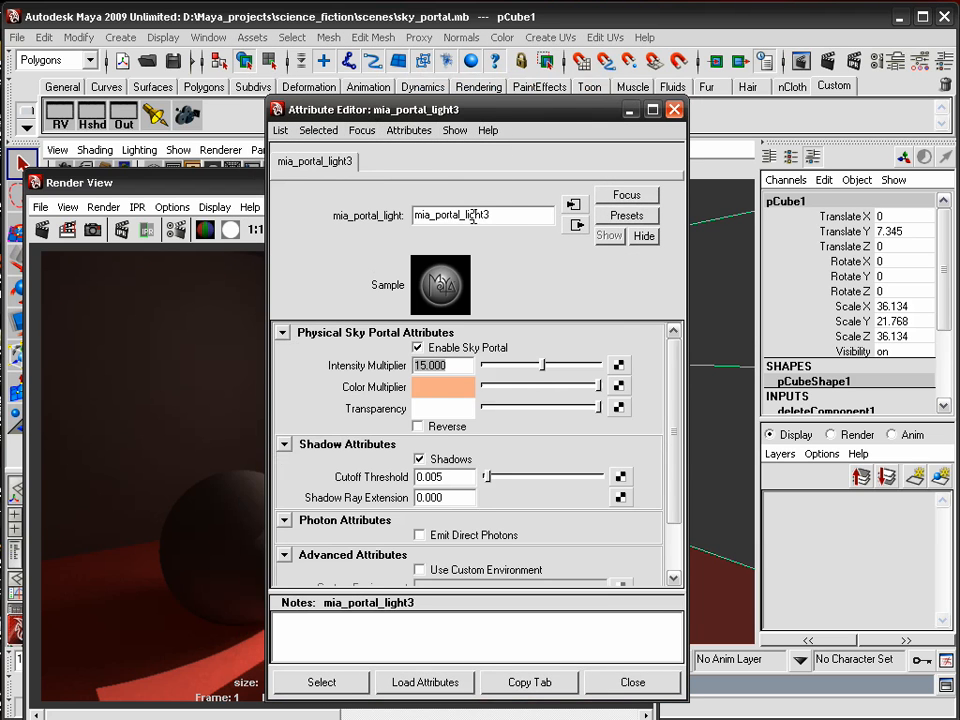
click(446, 388)
click(328, 111)
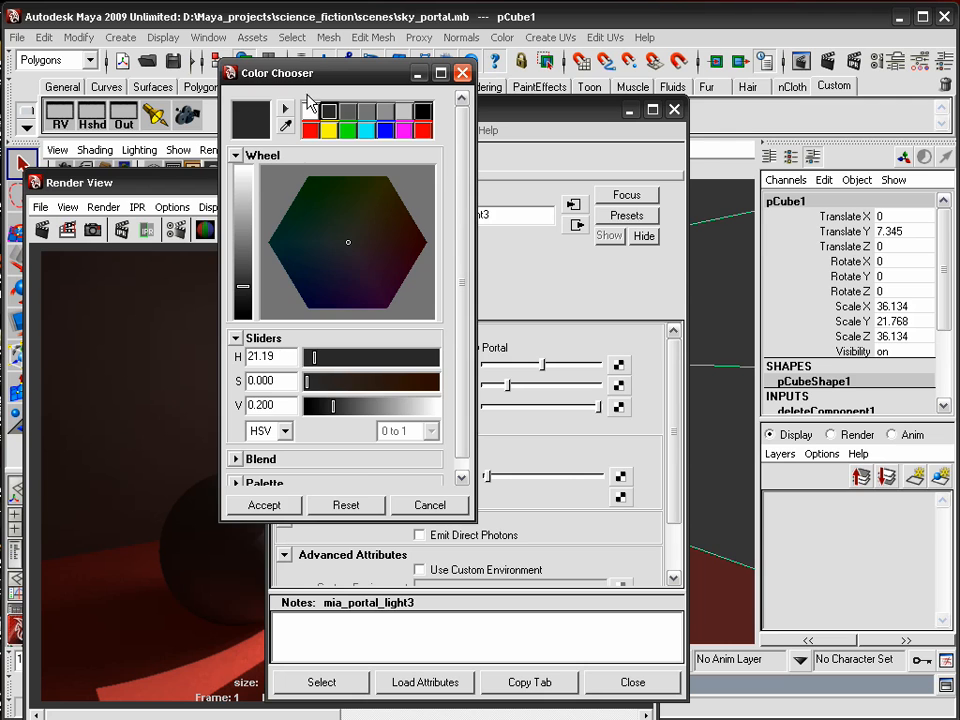
click(310, 111)
click(258, 505)
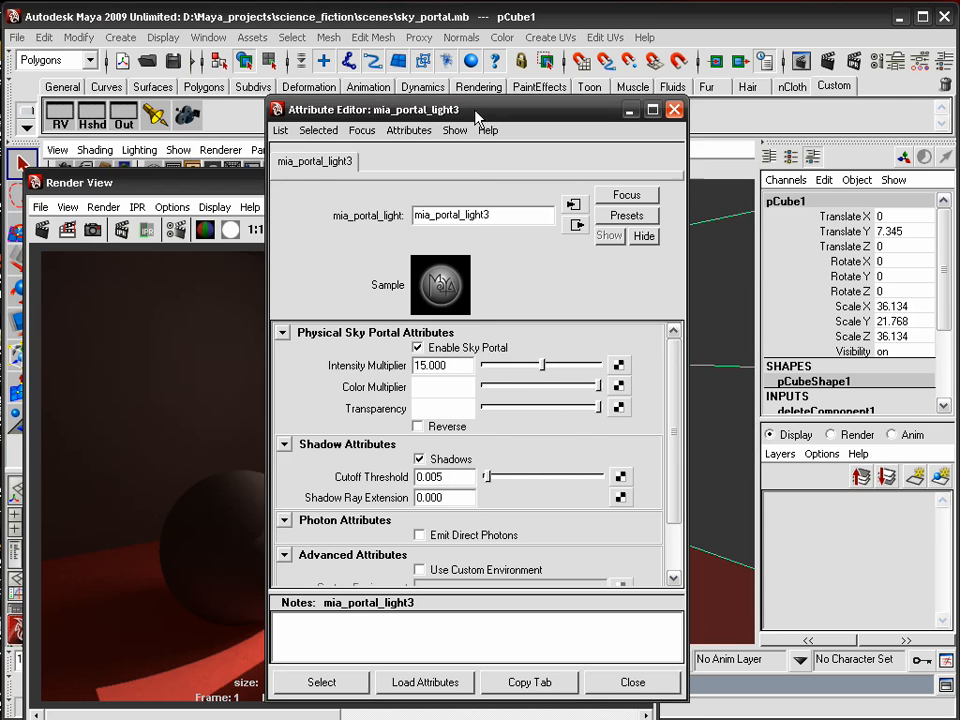
Darken the Transparency of mia_portal_light3 to a medium grey
drag(475, 111, 229, 293)
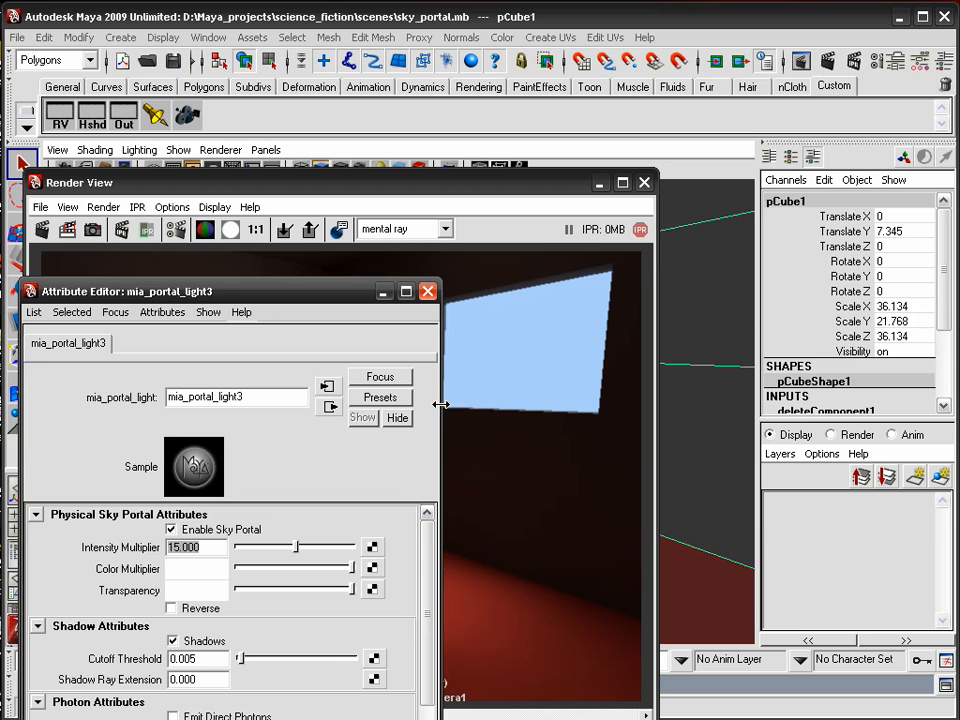
drag(305, 290, 257, 228)
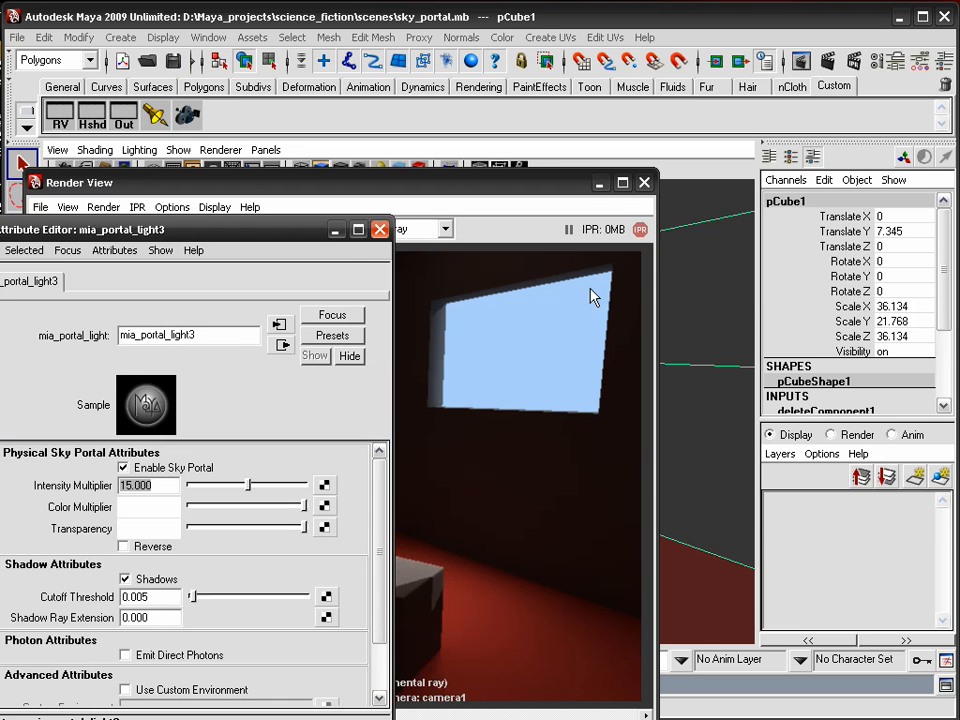
drag(332, 236, 539, 118)
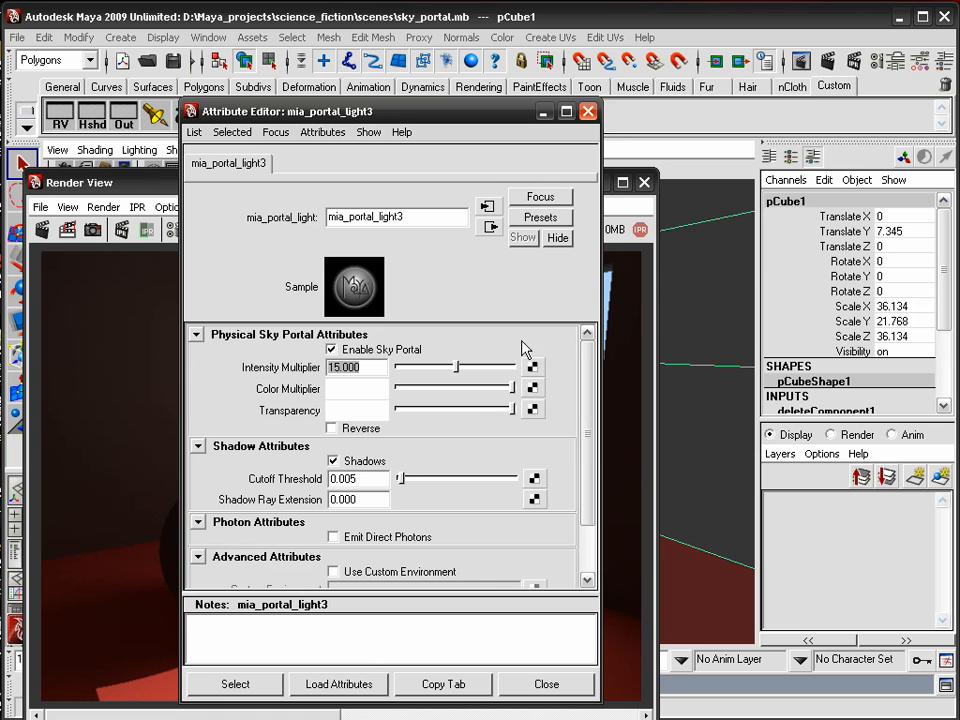
drag(478, 410, 452, 418)
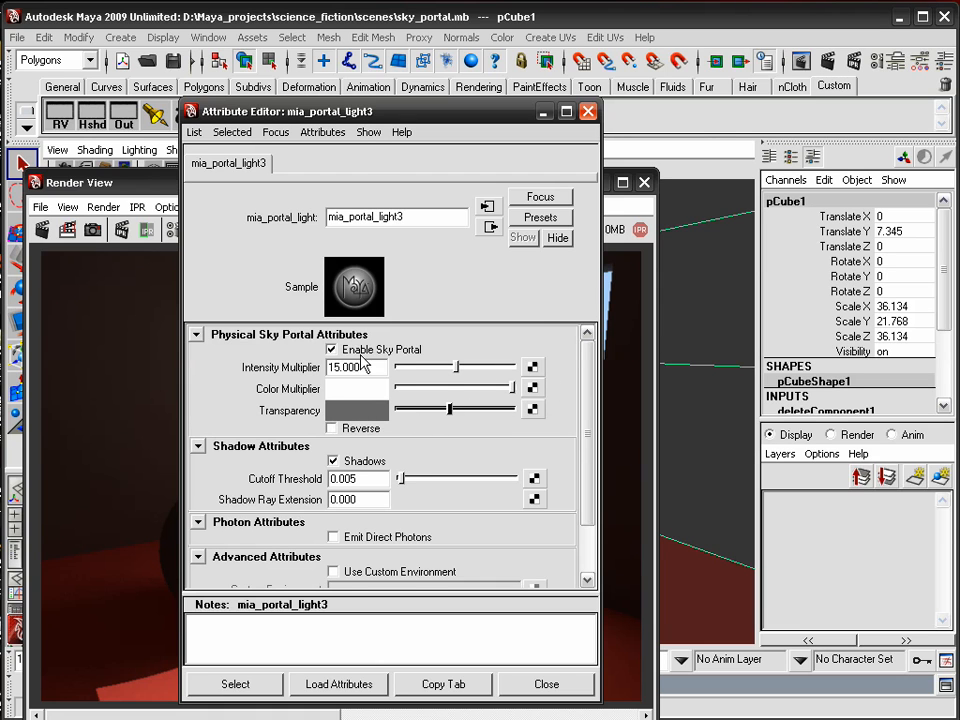
Load areaLight1's shape attributes and make its mental ray area light Visible
click(276, 132)
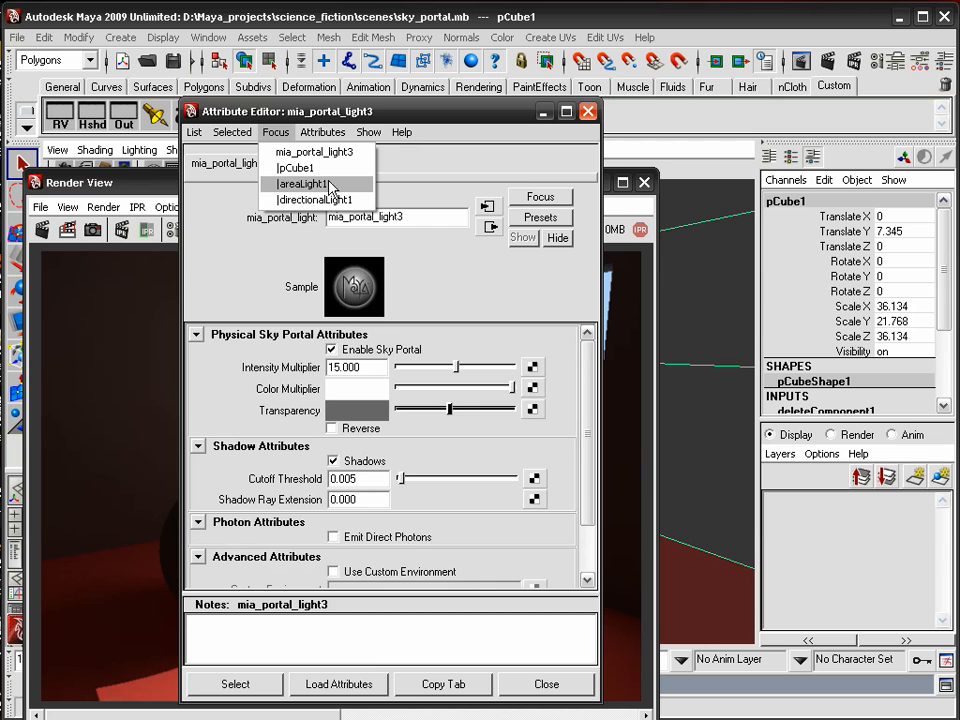
click(305, 185)
click(300, 141)
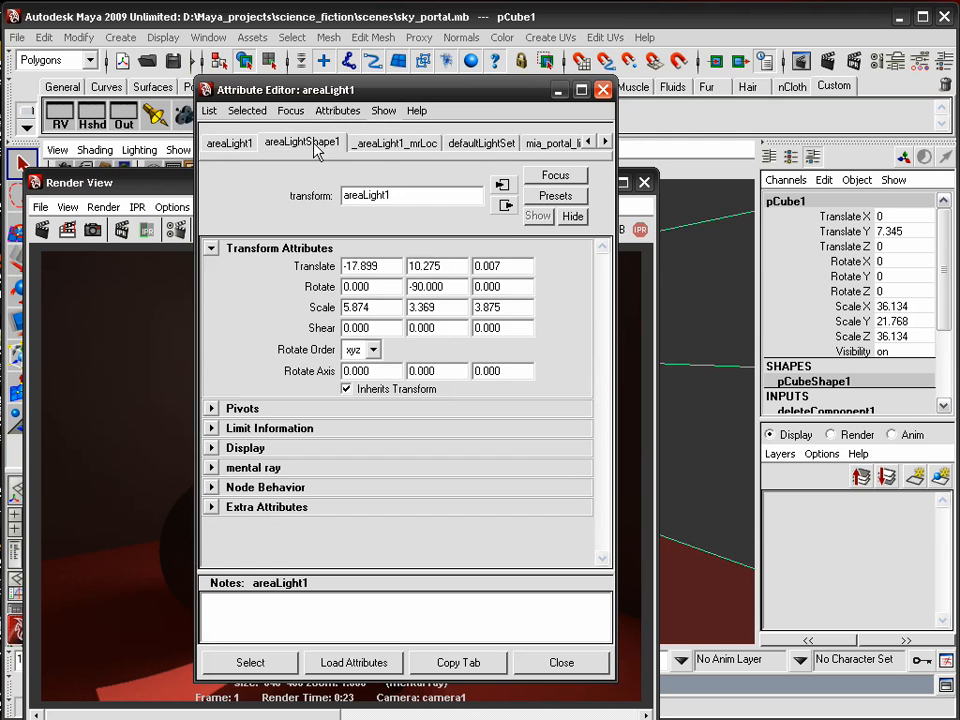
scroll(603, 487, up, 6)
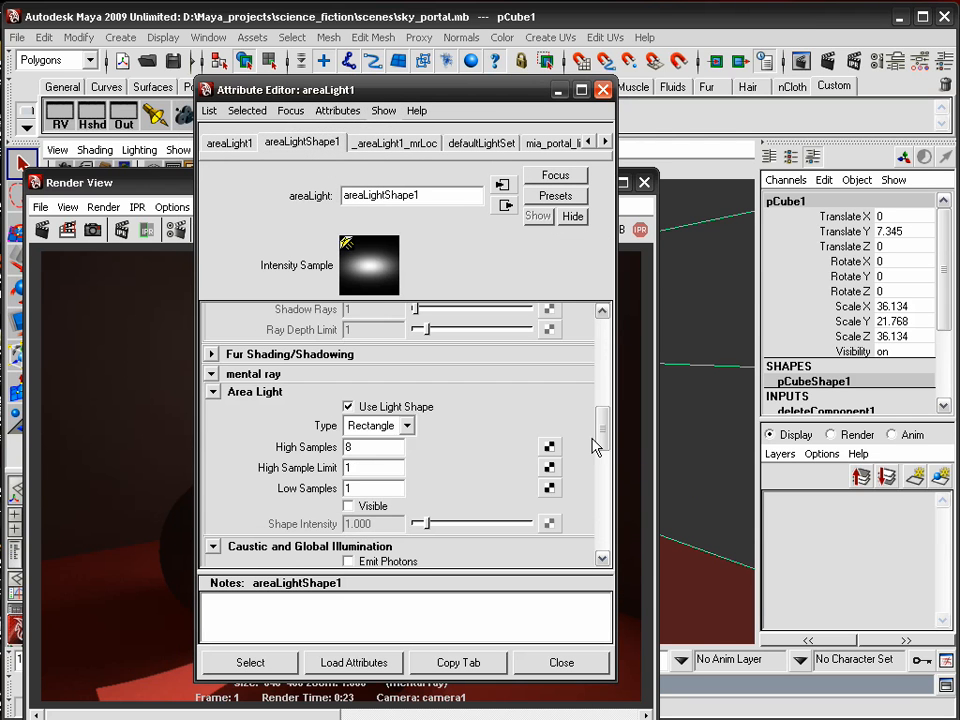
scroll(604, 428, down, 2)
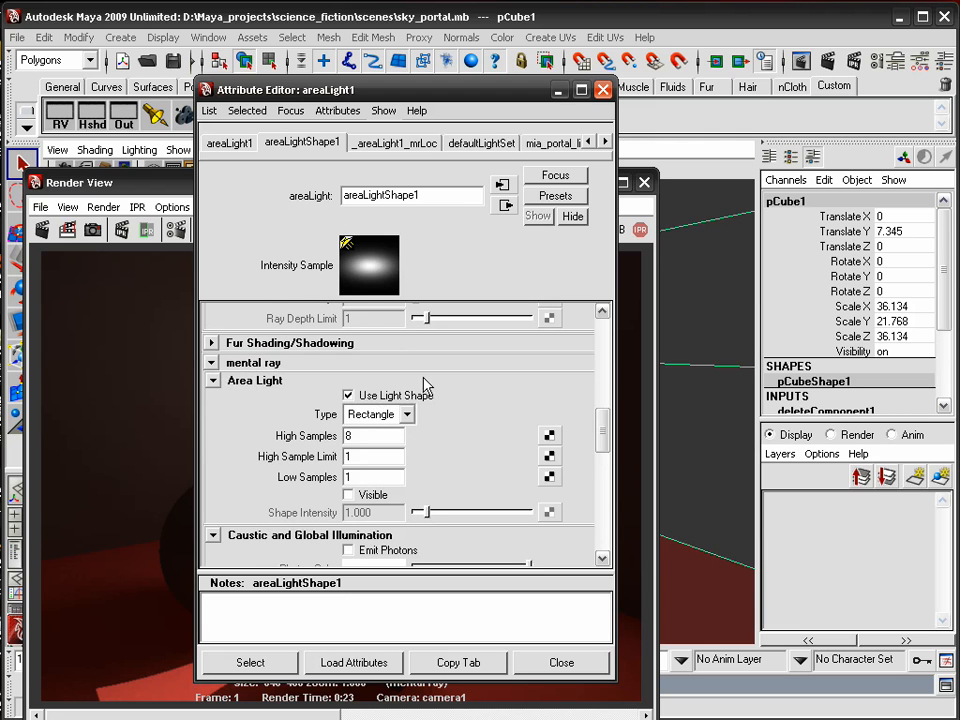
click(372, 495)
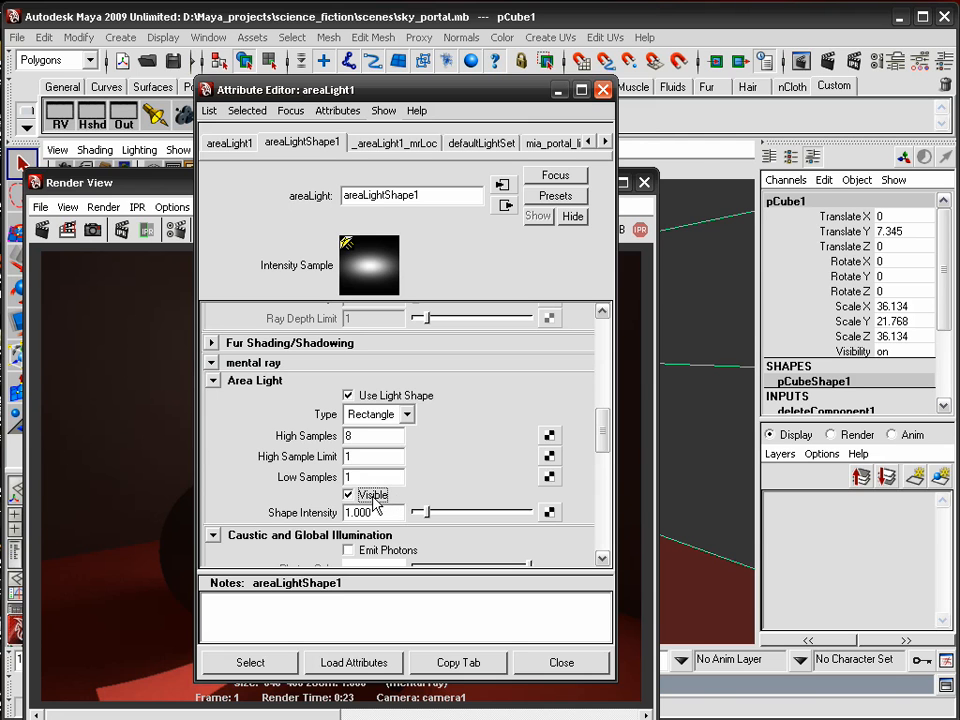
Bring the render view forward, mark a region around the window opening and render only that region
drag(150, 185, 298, 98)
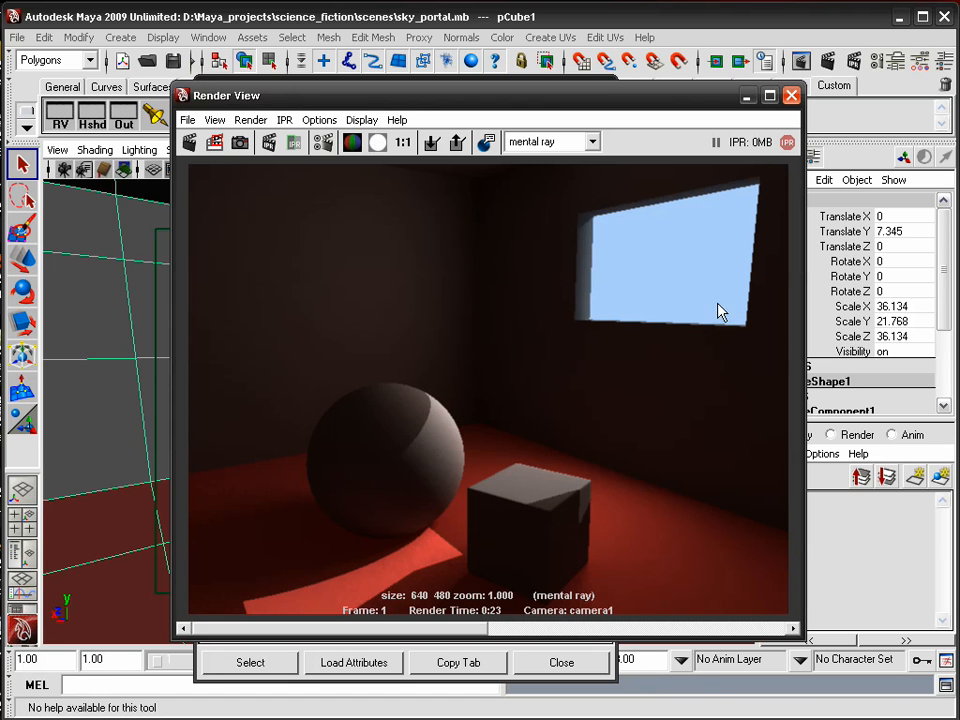
drag(588, 232, 775, 347)
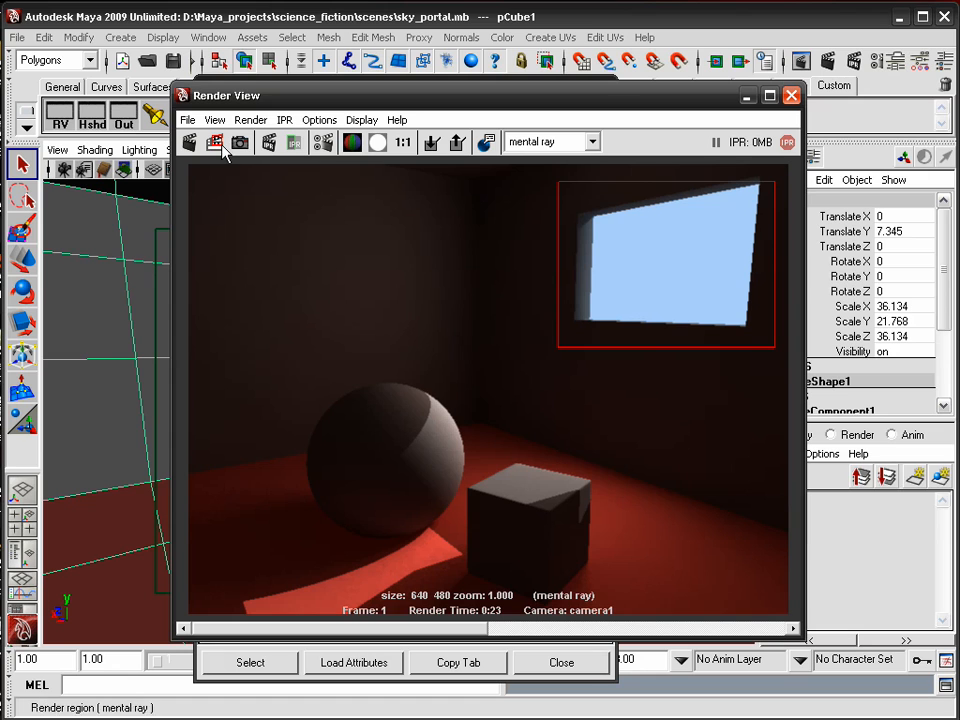
click(433, 146)
click(214, 142)
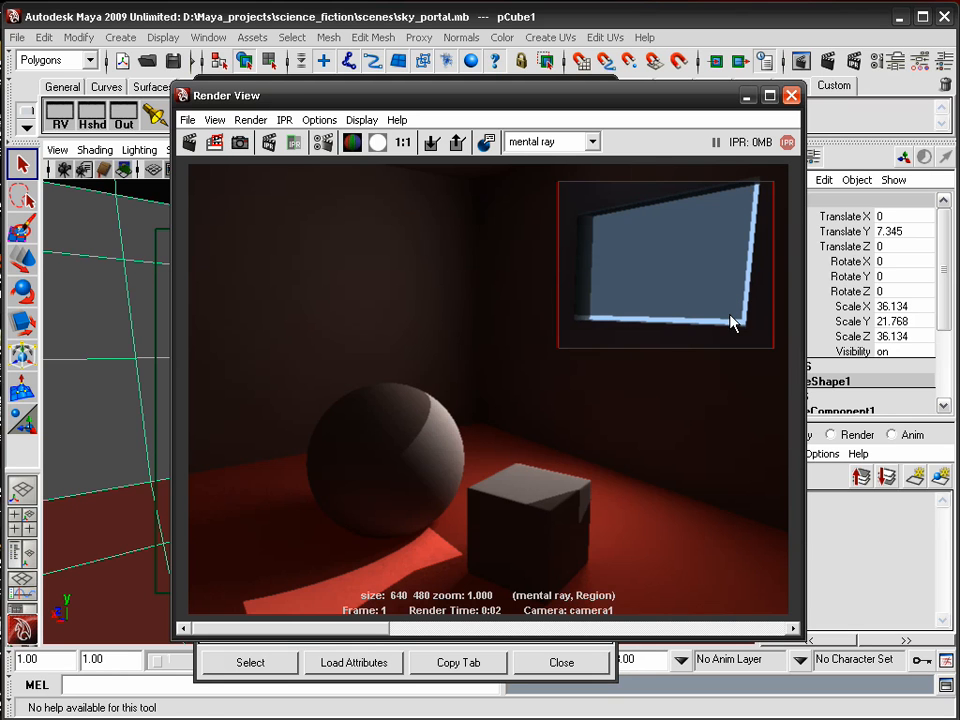
Re-render the window region with areaLight1's mental ray Visible option off, and turn the option back on
mouse_move(397, 94)
mouse_down()
mouse_move(395, 127)
mouse_move(387, 88)
mouse_up()
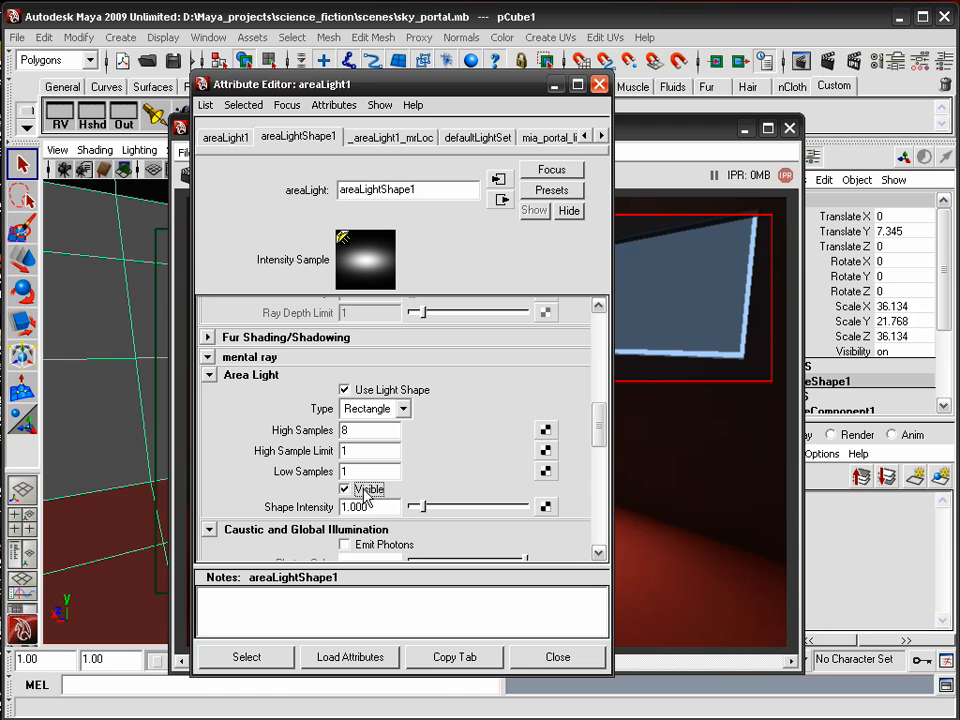
click(345, 489)
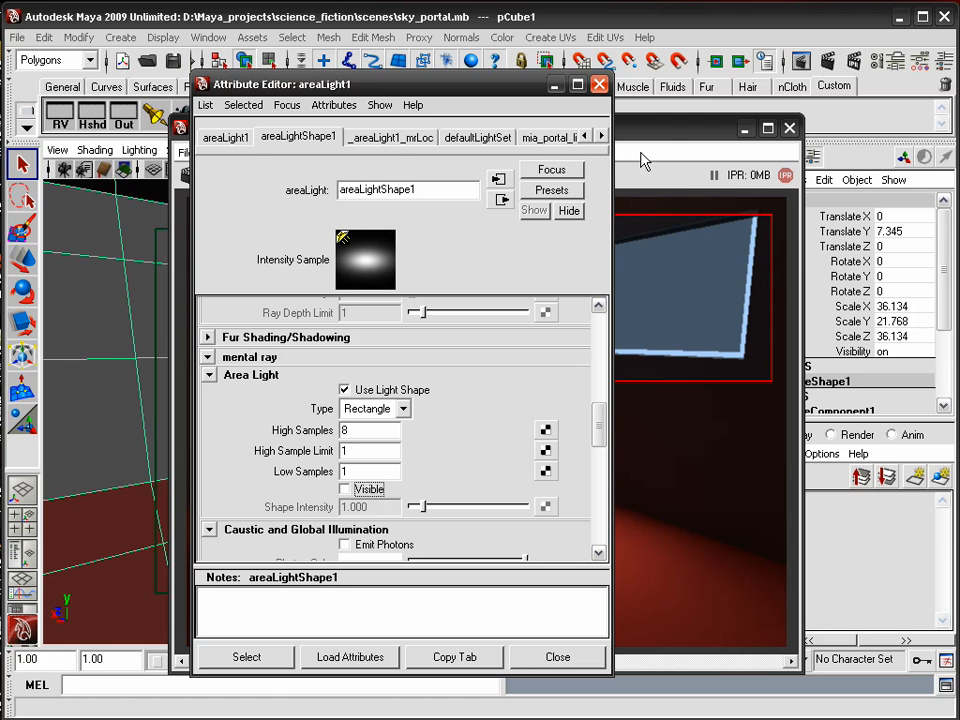
click(660, 116)
click(210, 175)
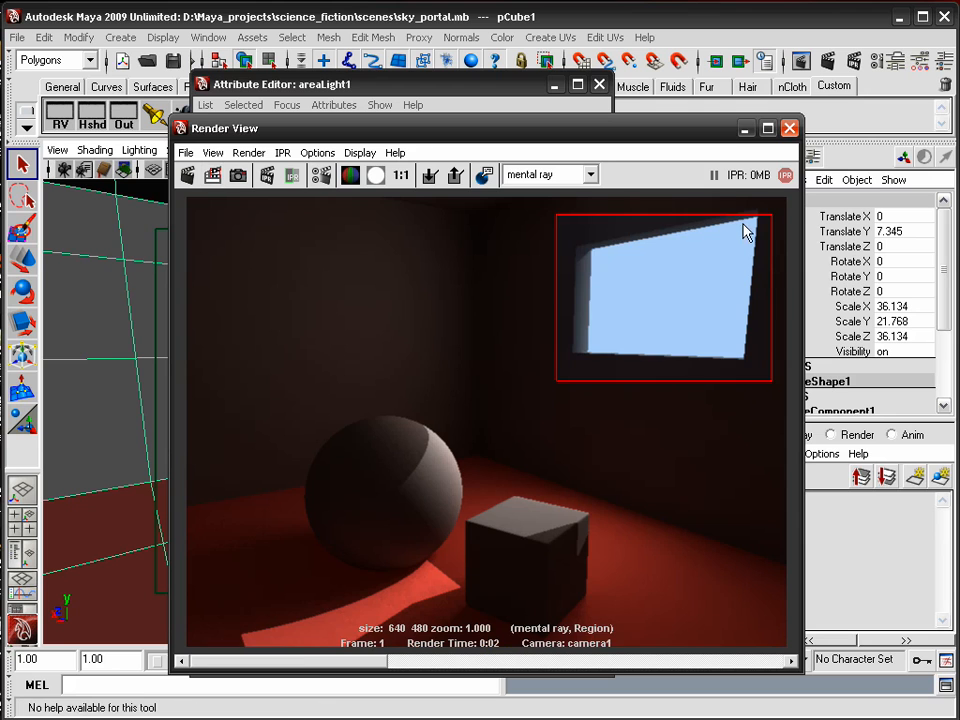
click(420, 84)
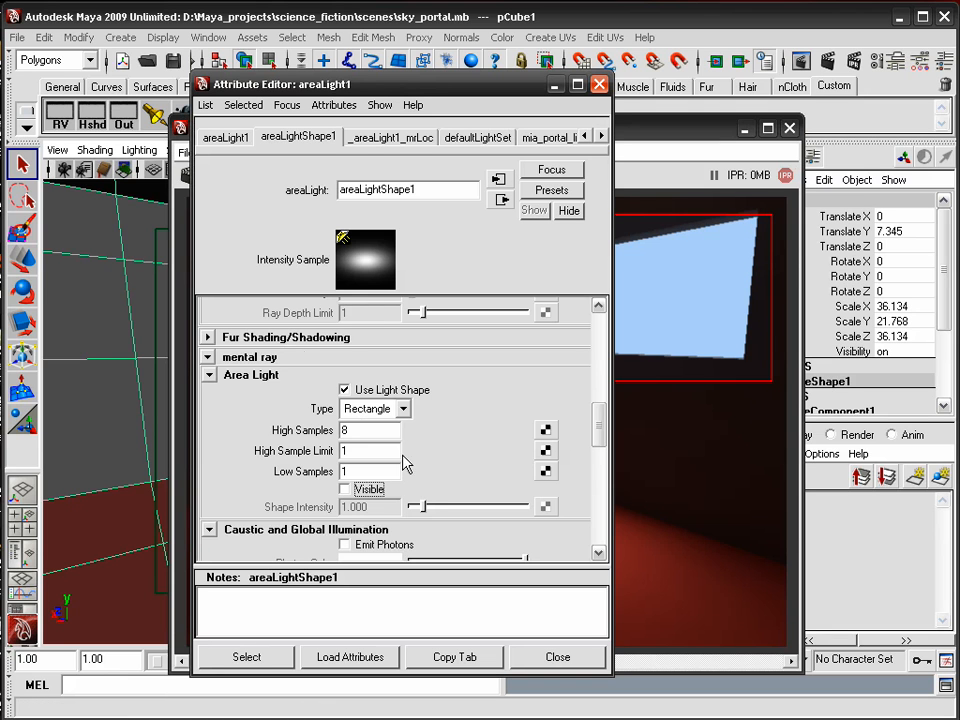
click(346, 489)
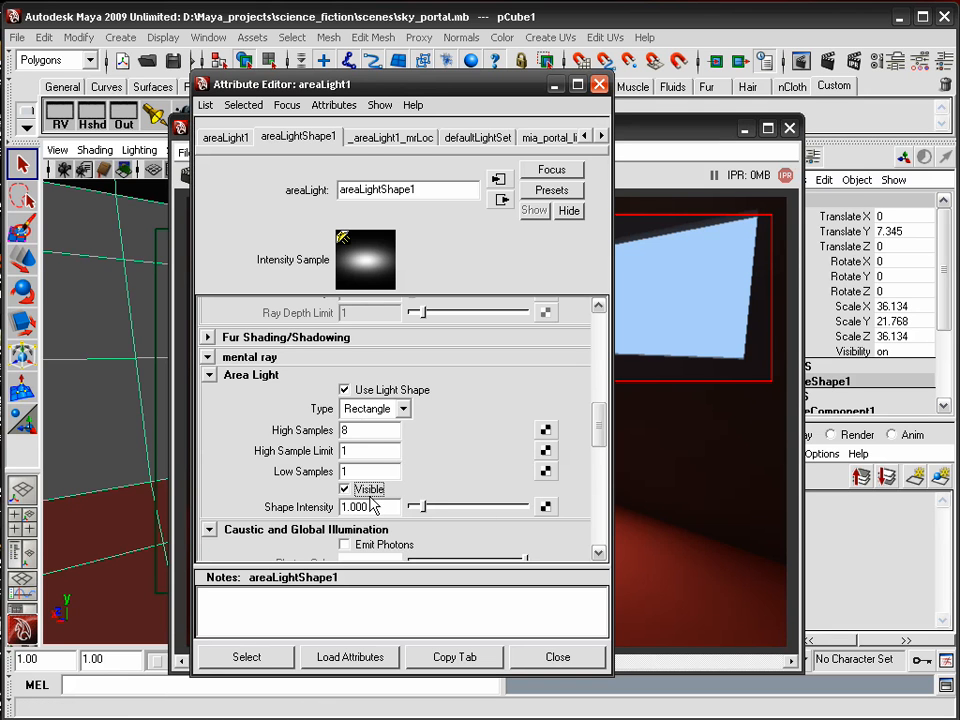
Load mia_portal_light3's attributes, raise its Transparency to white and re-render the window region
click(287, 105)
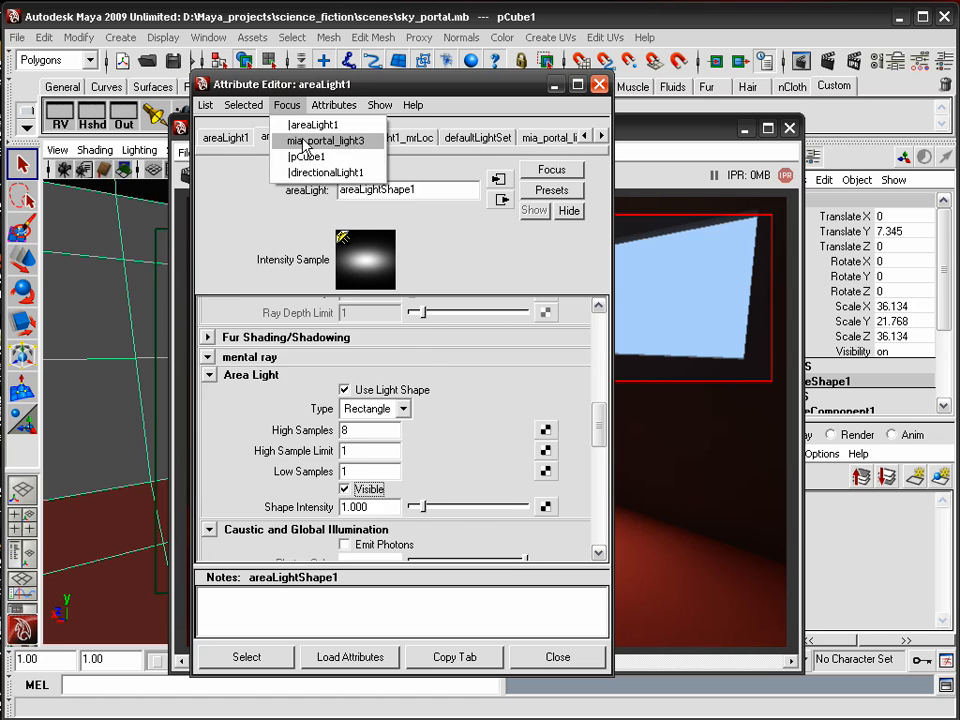
click(305, 143)
mouse_move(455, 392)
mouse_down()
mouse_move(424, 392)
mouse_move(525, 386)
mouse_up()
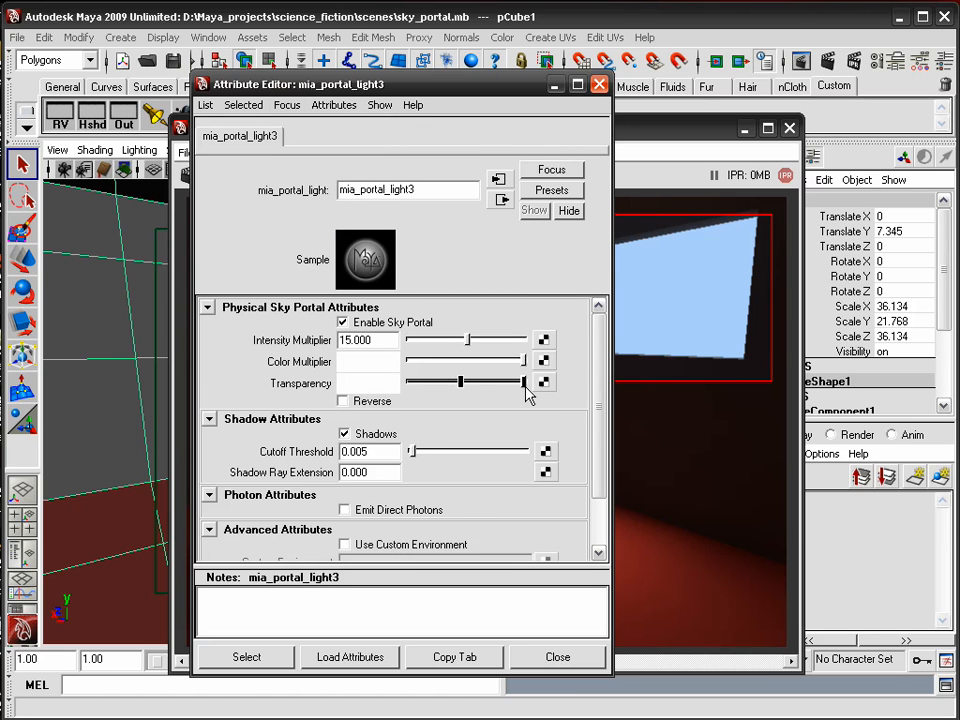
click(661, 176)
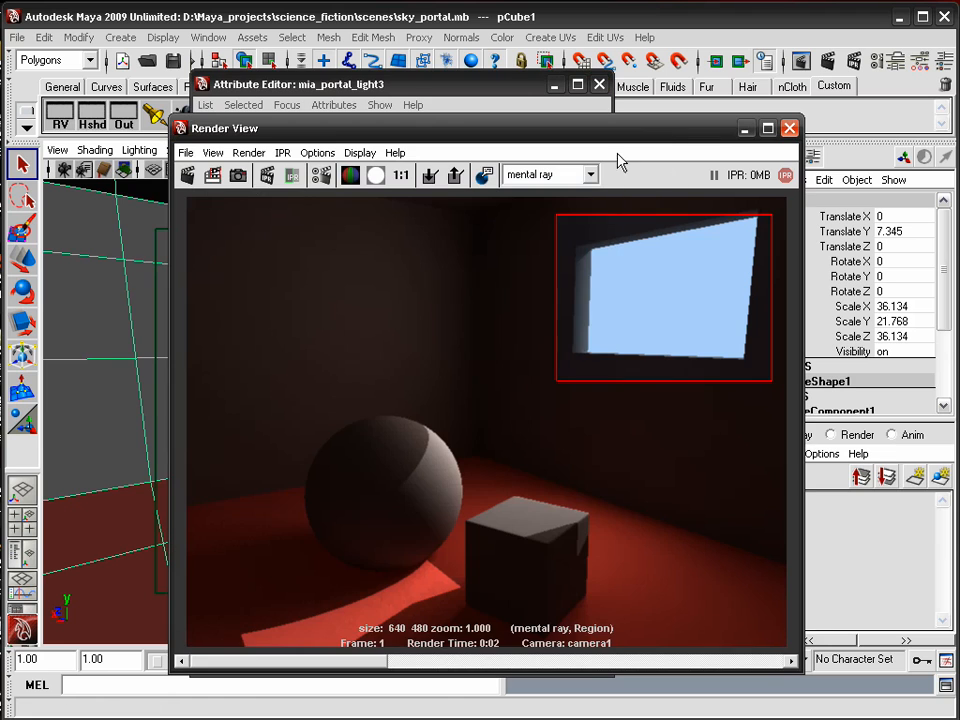
click(214, 177)
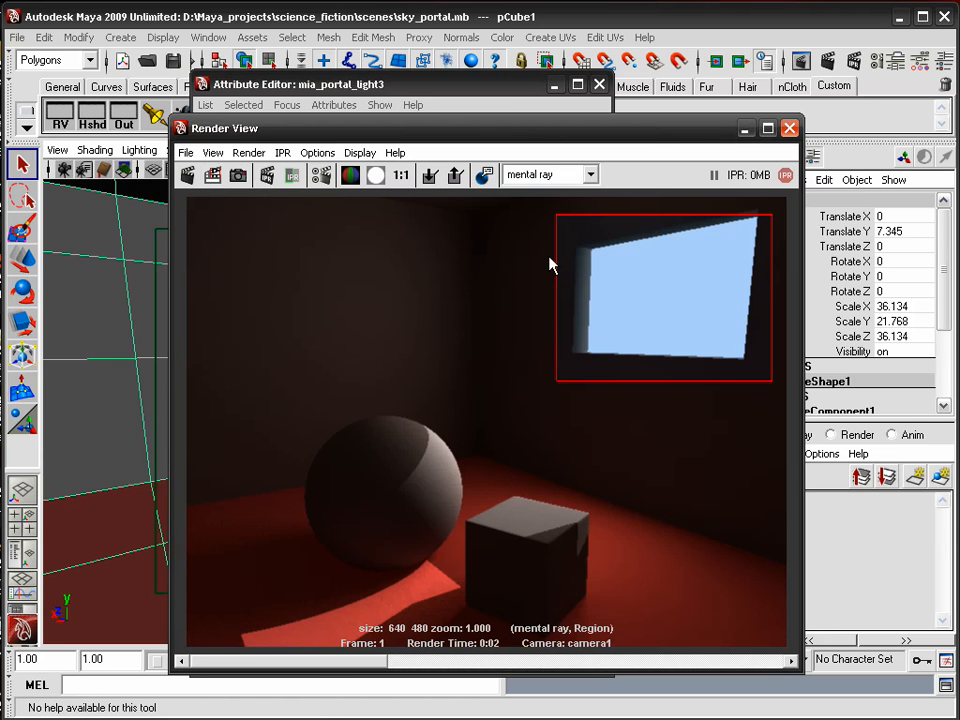
Re-render the window region with mia_portal_light3's Transparency darkened to dark grey, and return the Transparency to white
click(474, 93)
drag(521, 390, 448, 391)
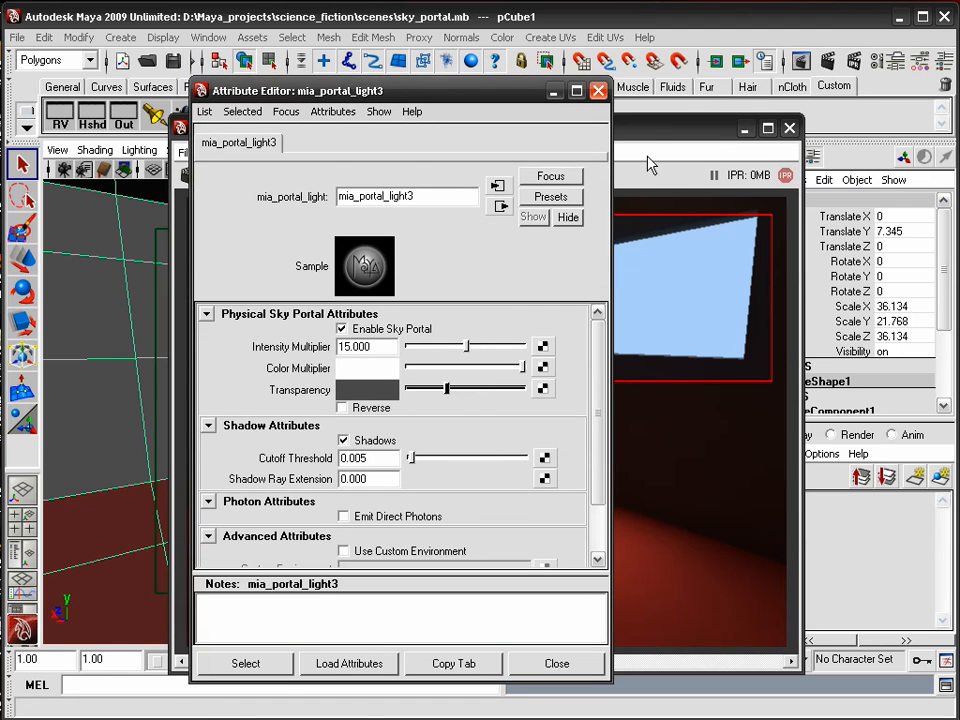
click(648, 160)
click(214, 177)
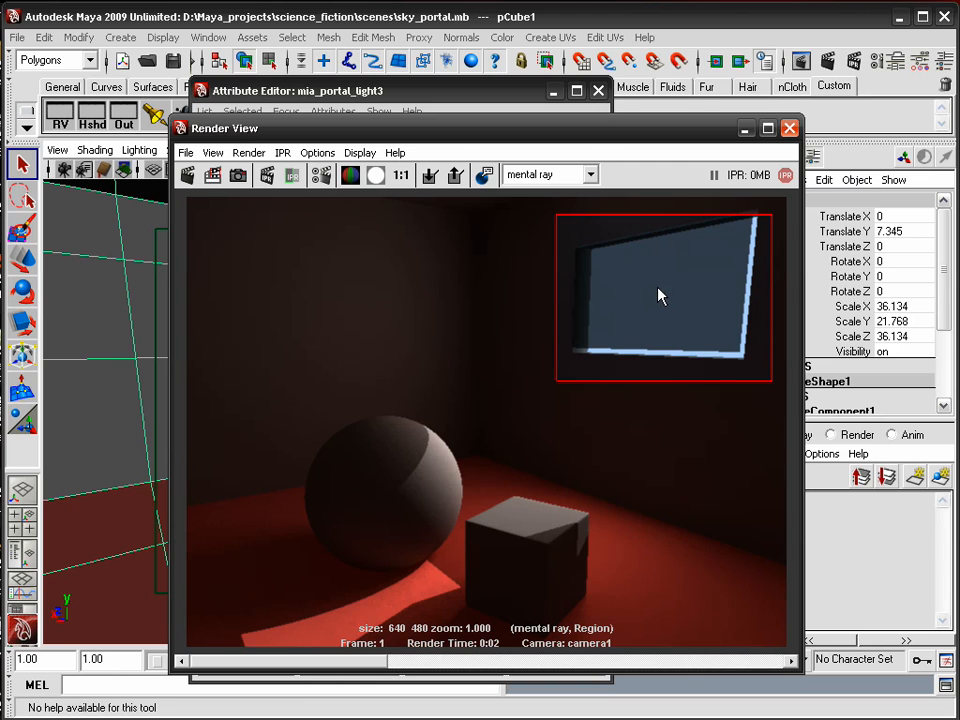
click(424, 100)
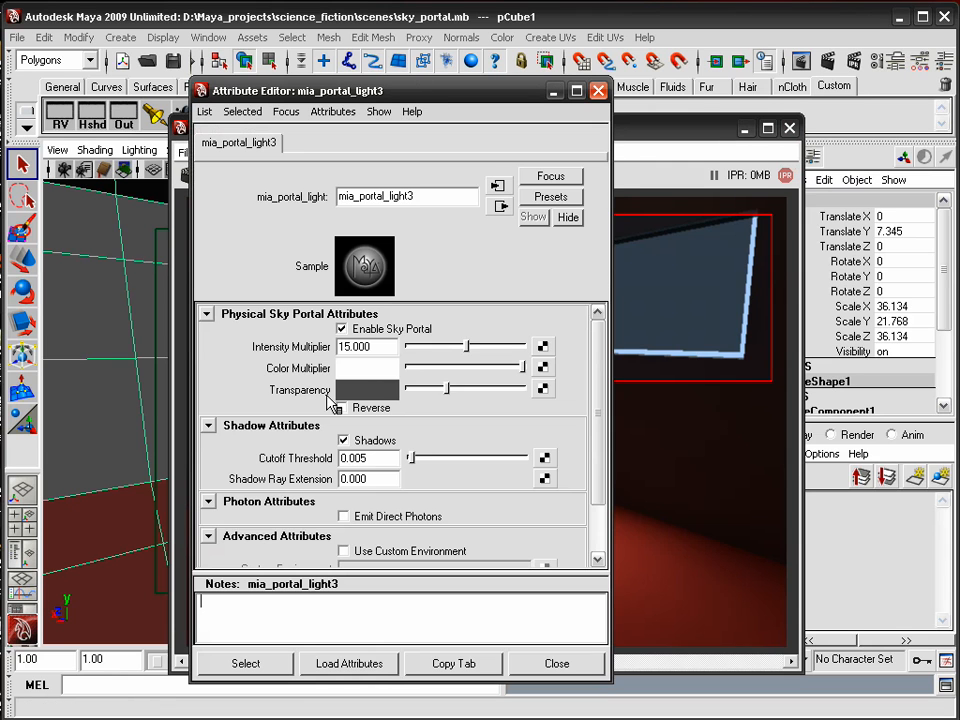
drag(446, 388, 525, 401)
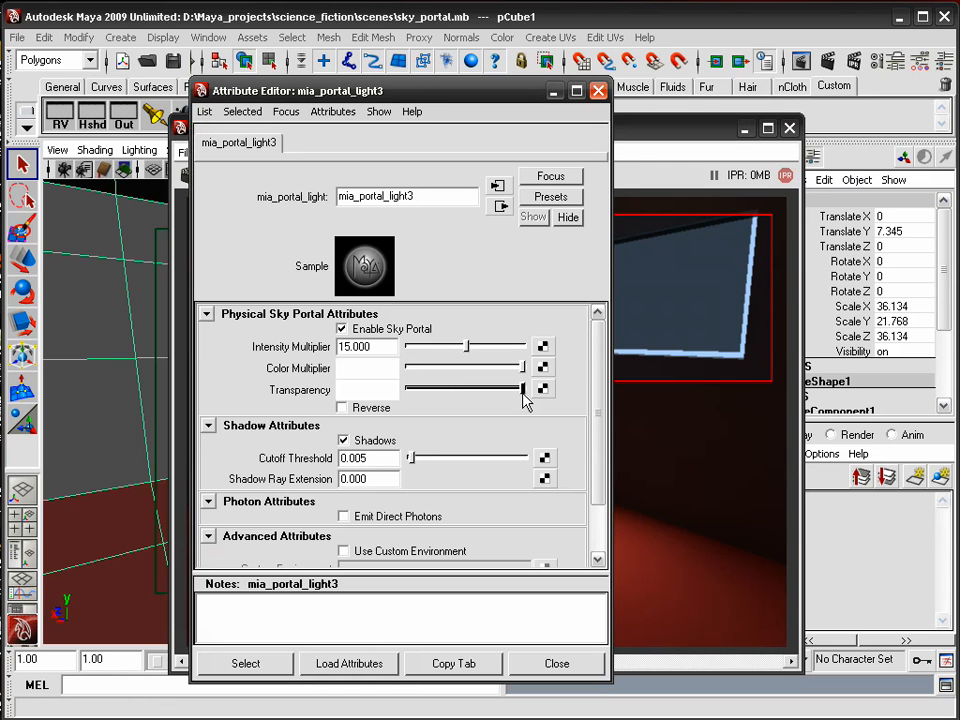
Try switching mia_portal_light3's Reverse option on and its Shadows option off, restoring both
click(343, 408)
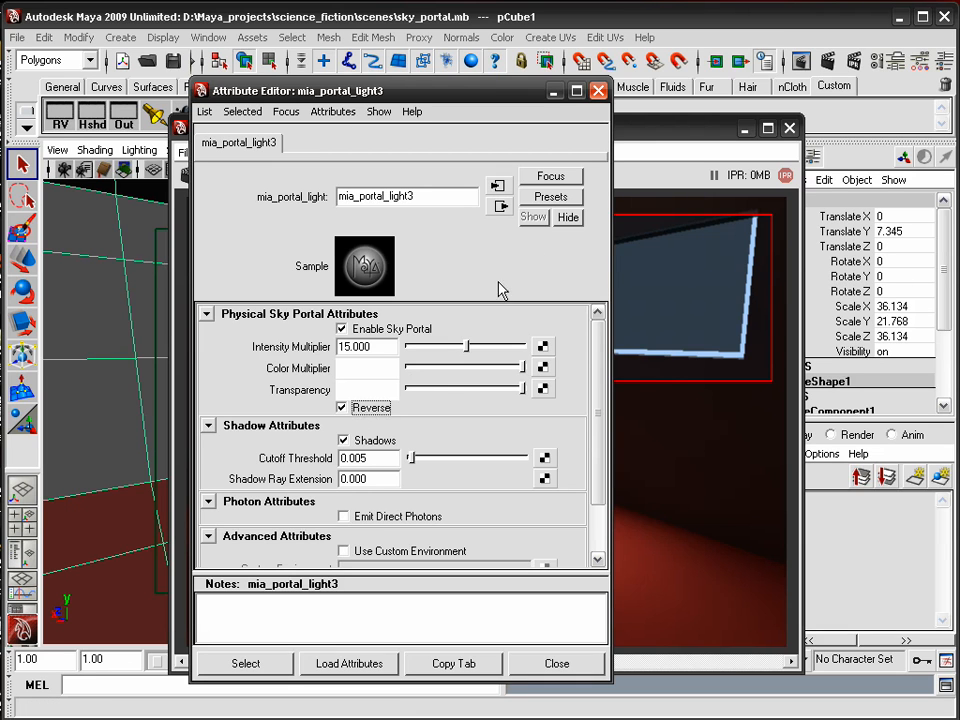
click(356, 408)
drag(467, 111, 532, 55)
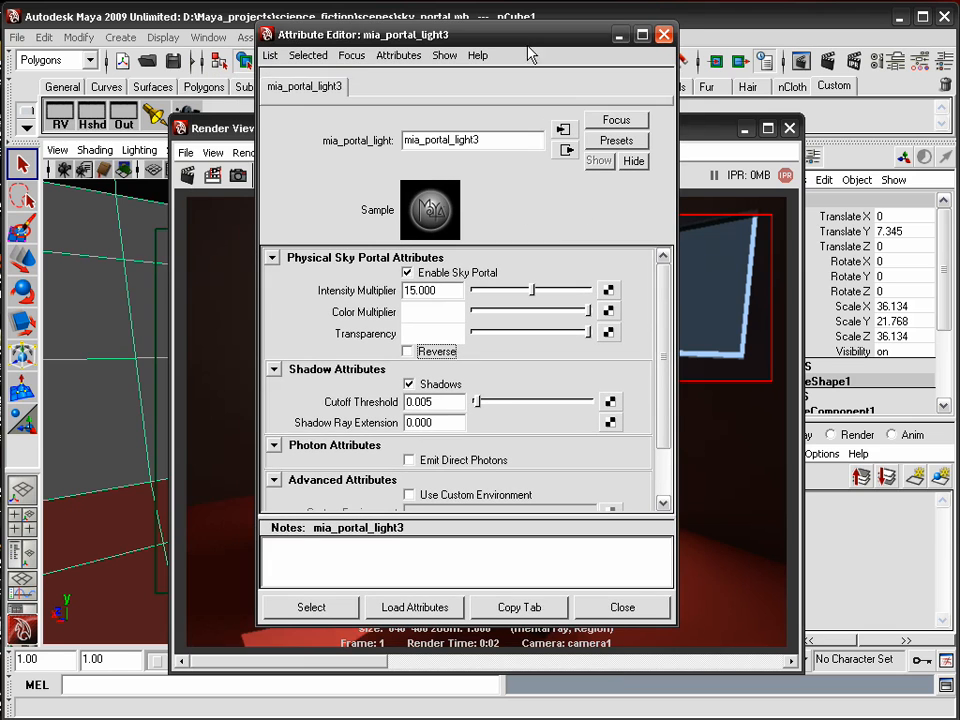
click(439, 390)
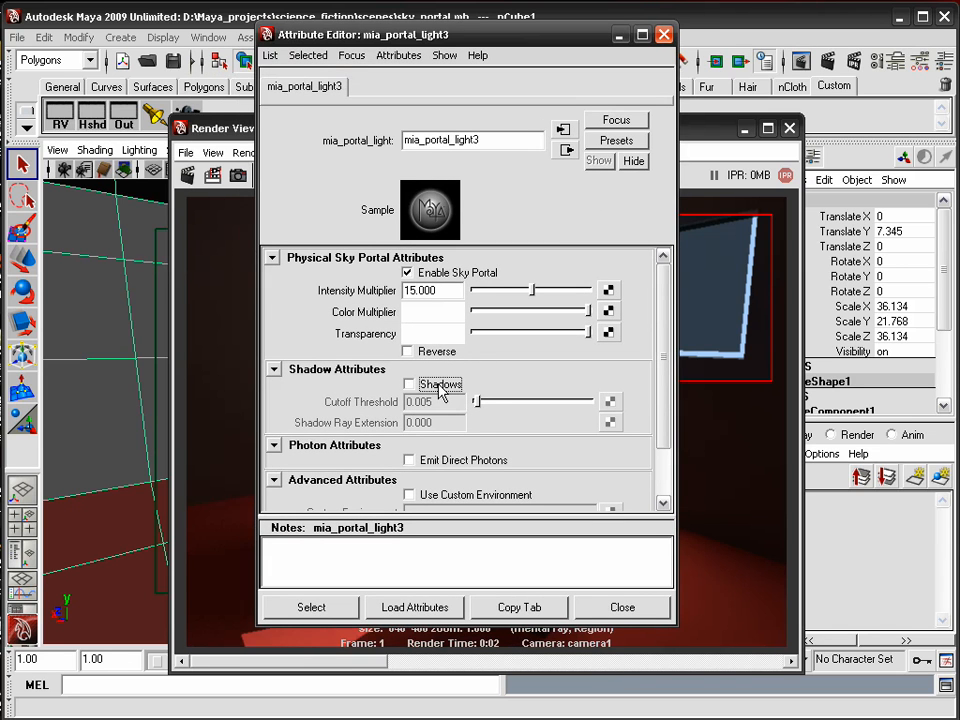
click(440, 390)
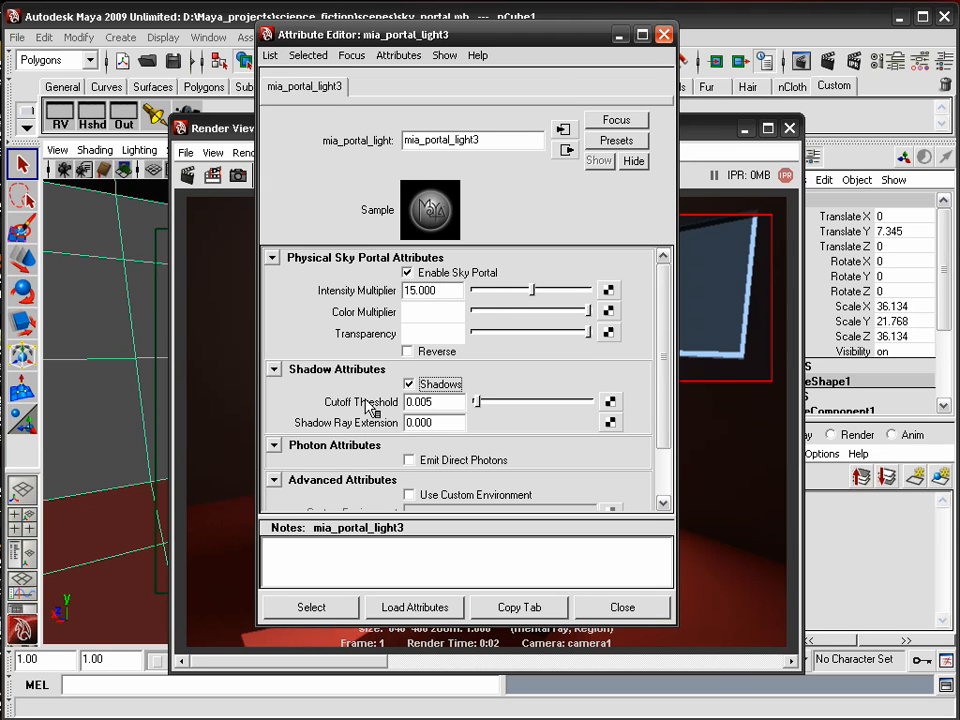
click(438, 402)
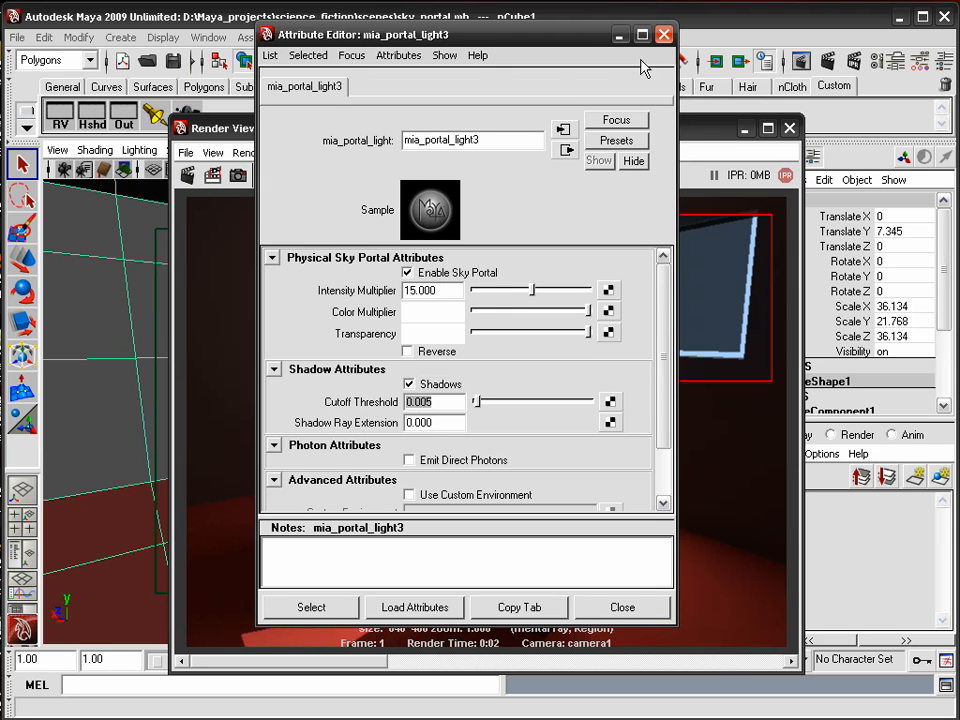
drag(625, 41, 555, 68)
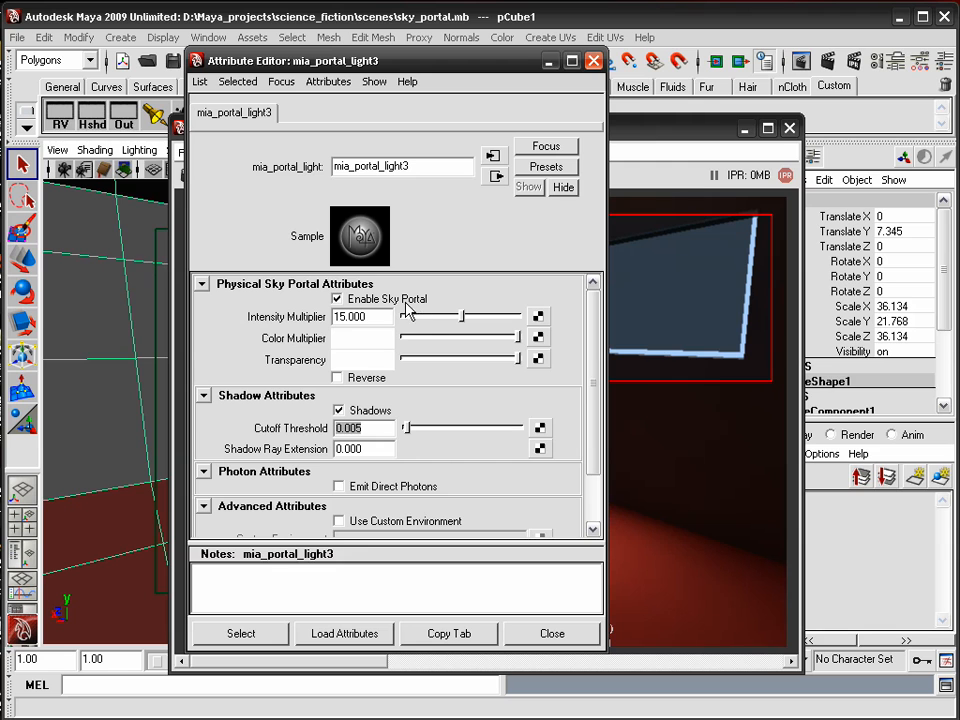
drag(588, 318, 599, 278)
Load areaLightShape1's attributes and examine its general area light settings, including Intensity and Decay Rate
click(282, 82)
click(306, 116)
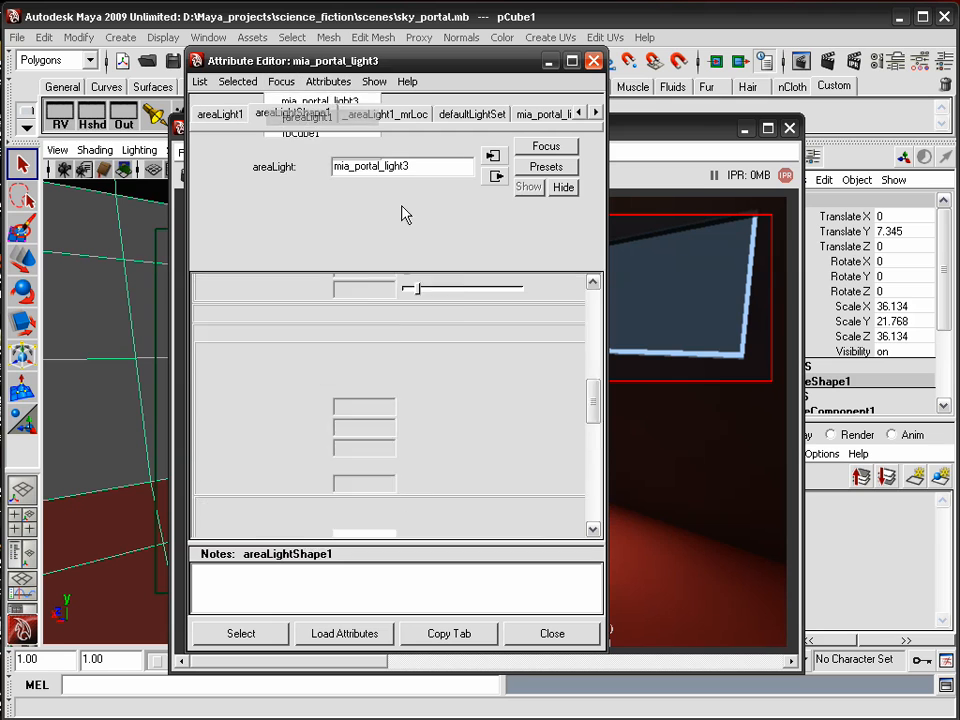
click(292, 113)
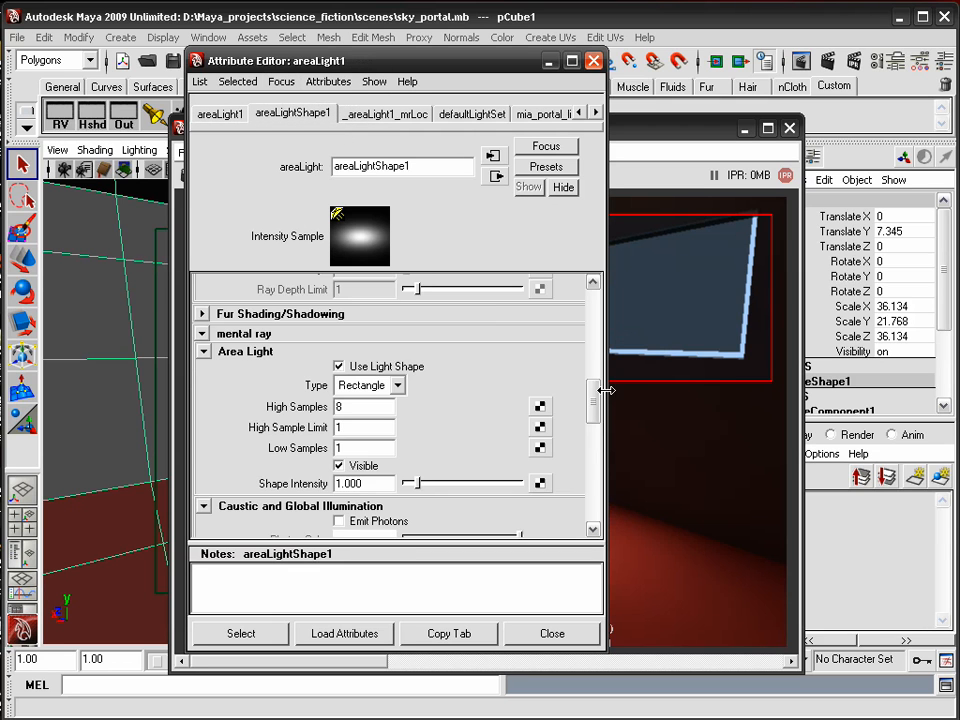
drag(597, 395, 591, 315)
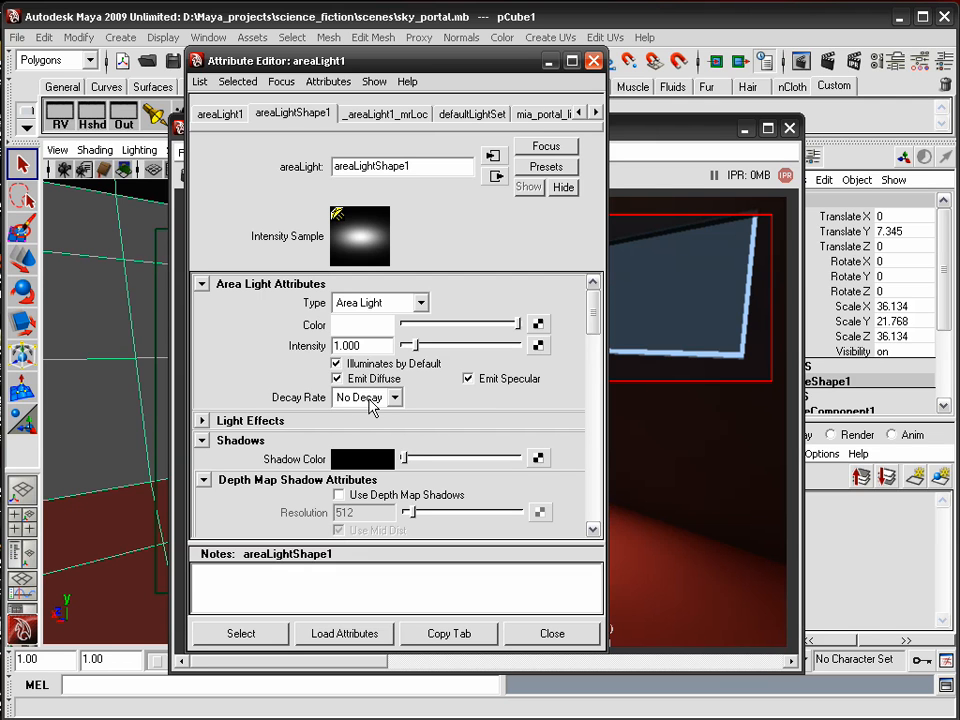
drag(373, 68, 353, 67)
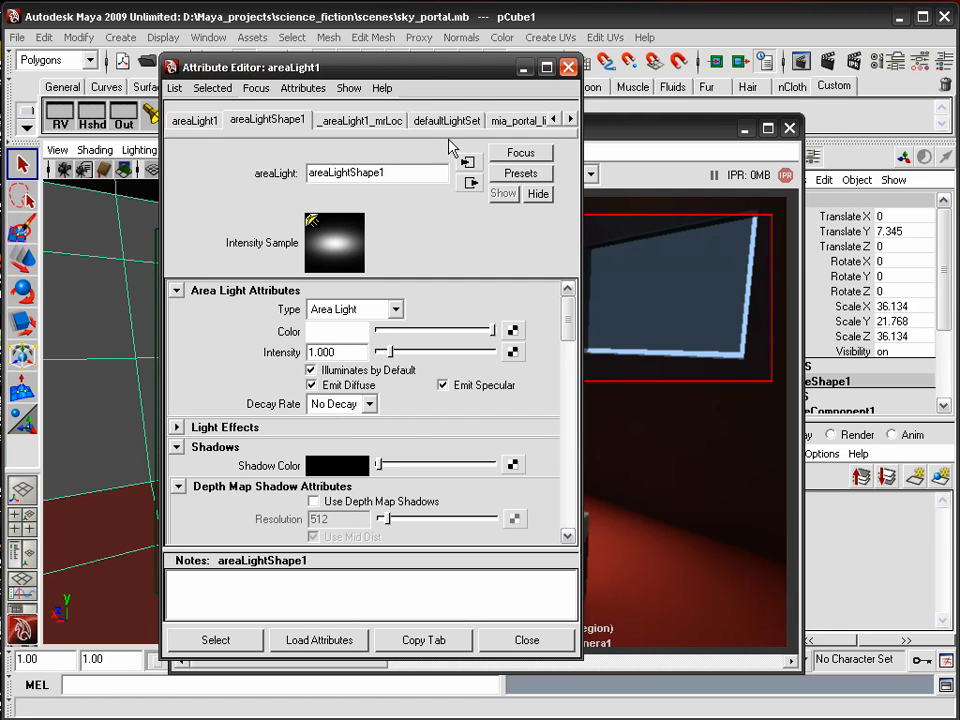
Bring mia_portal_light3's attributes back and examine its shadow settings, Cutoff Threshold and Shadow Ray Extension
click(256, 88)
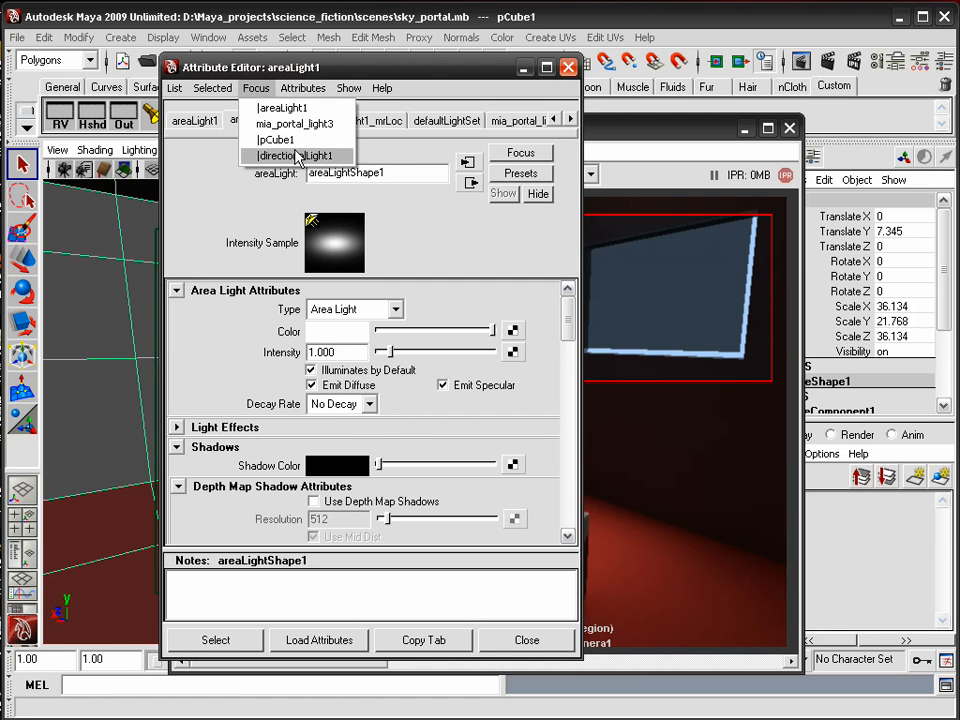
click(290, 125)
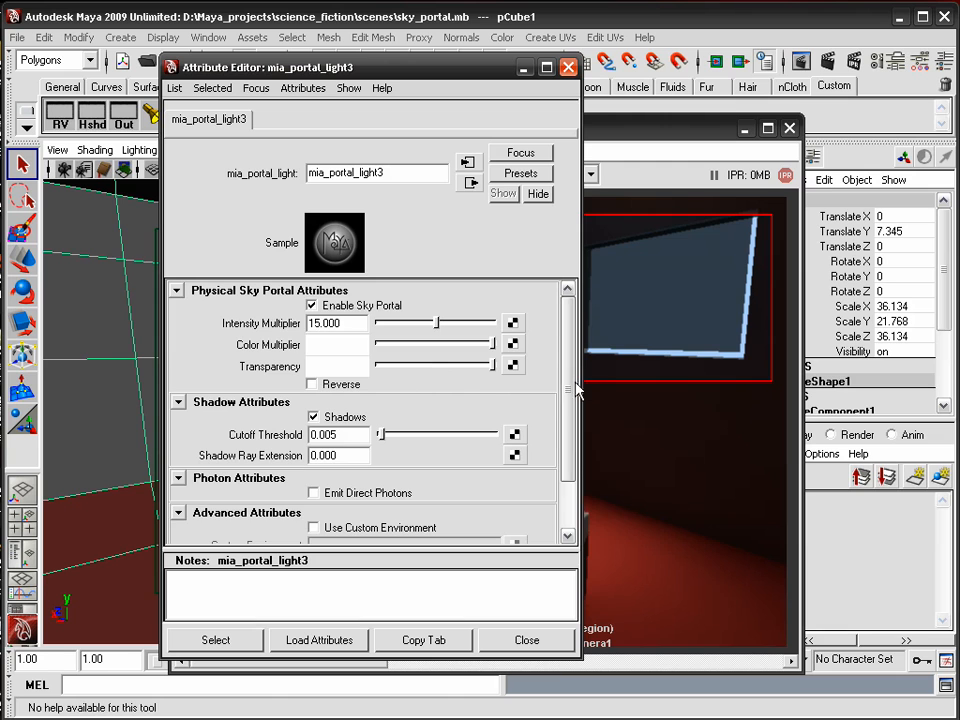
scroll(566, 408, down, 2)
scroll(560, 410, up, 2)
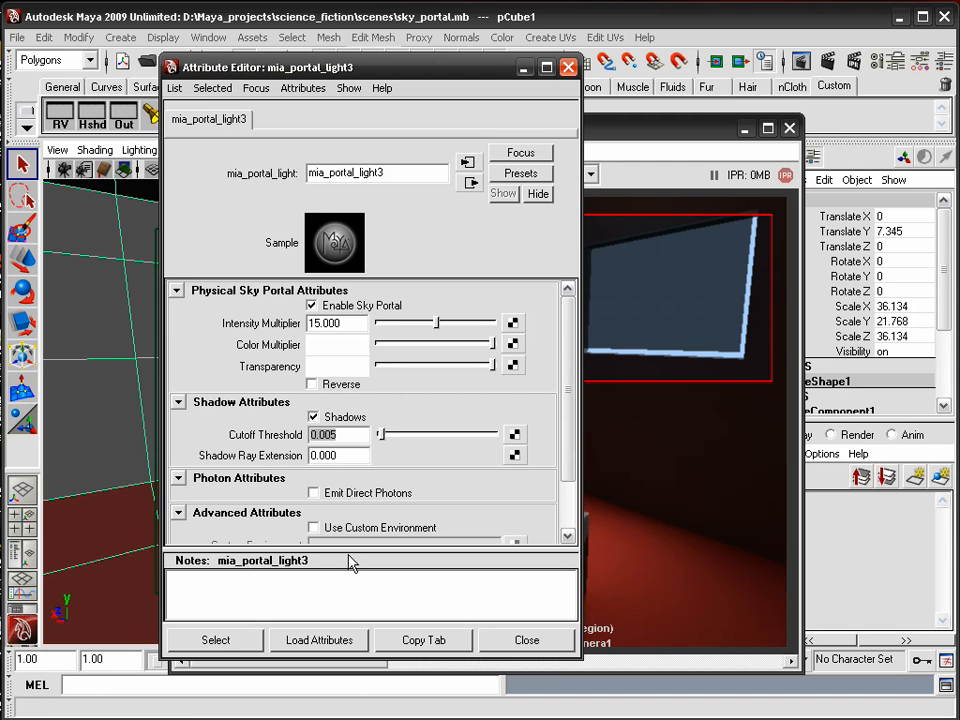
drag(377, 435, 272, 437)
click(341, 435)
drag(359, 435, 137, 444)
drag(318, 434, 294, 437)
click(313, 416)
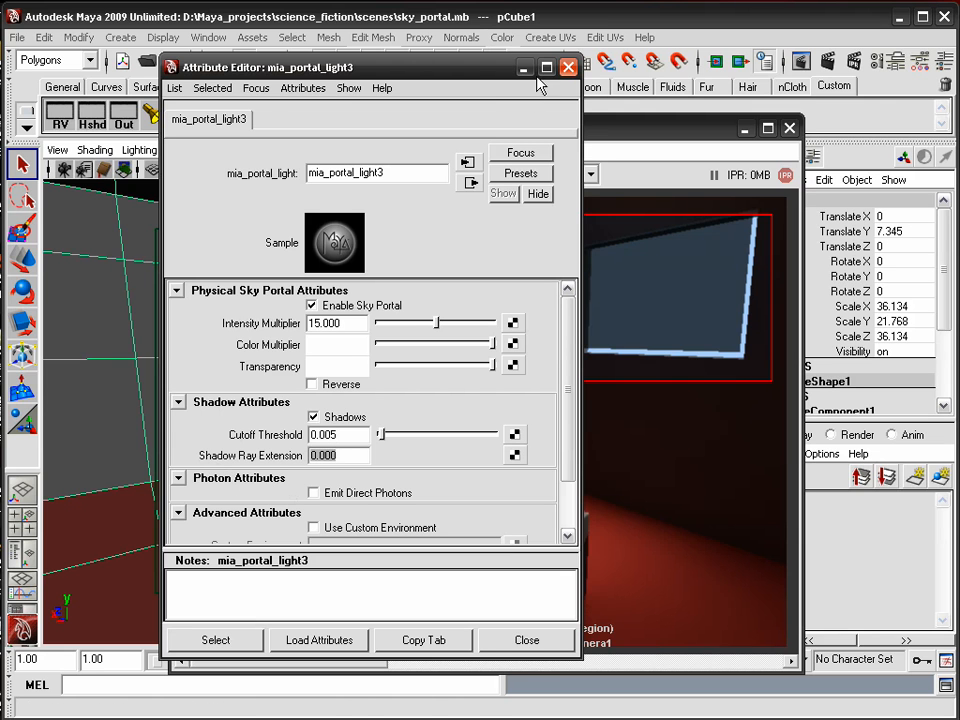
Close the render view and switch the viewport to the top view in wireframe display
drag(506, 69, 398, 127)
click(460, 126)
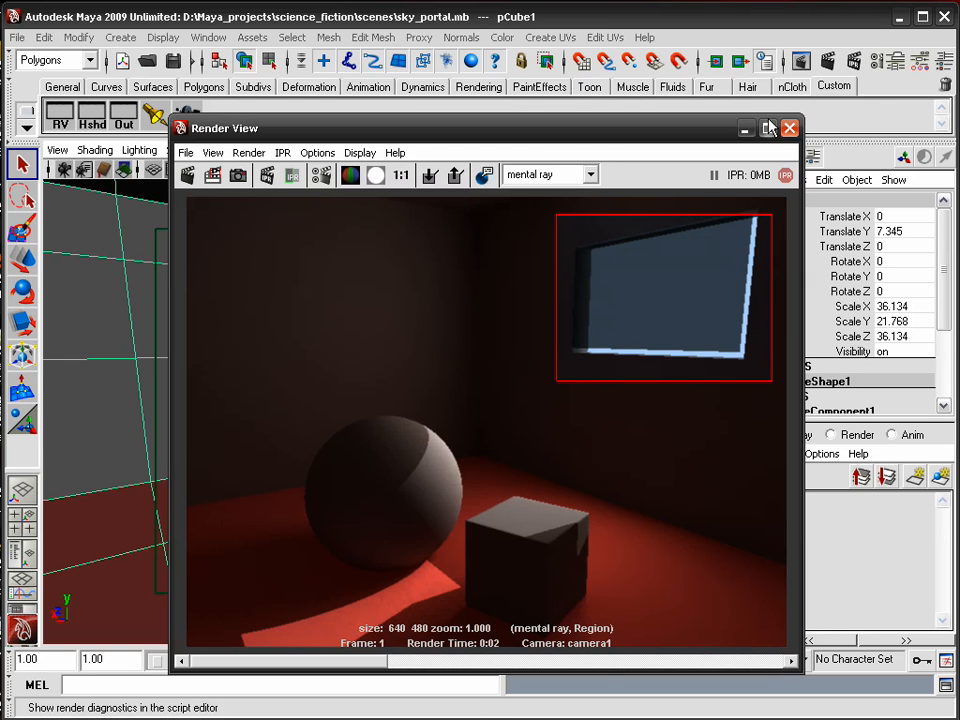
click(789, 128)
click(266, 153)
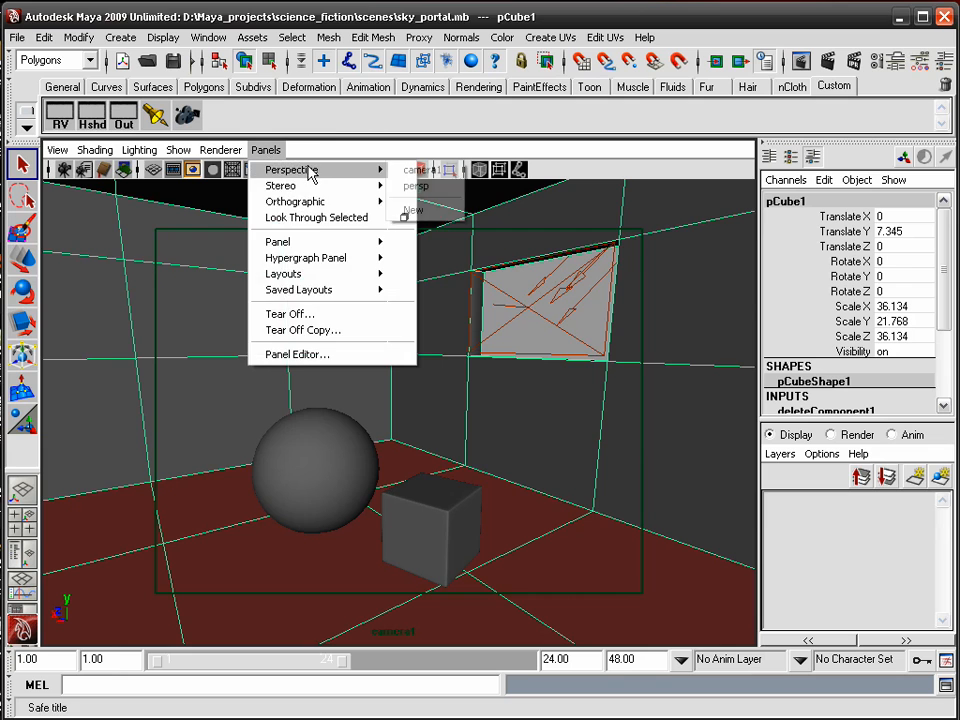
click(456, 268)
key(space)
drag(452, 286, 447, 269)
drag(428, 275, 386, 287)
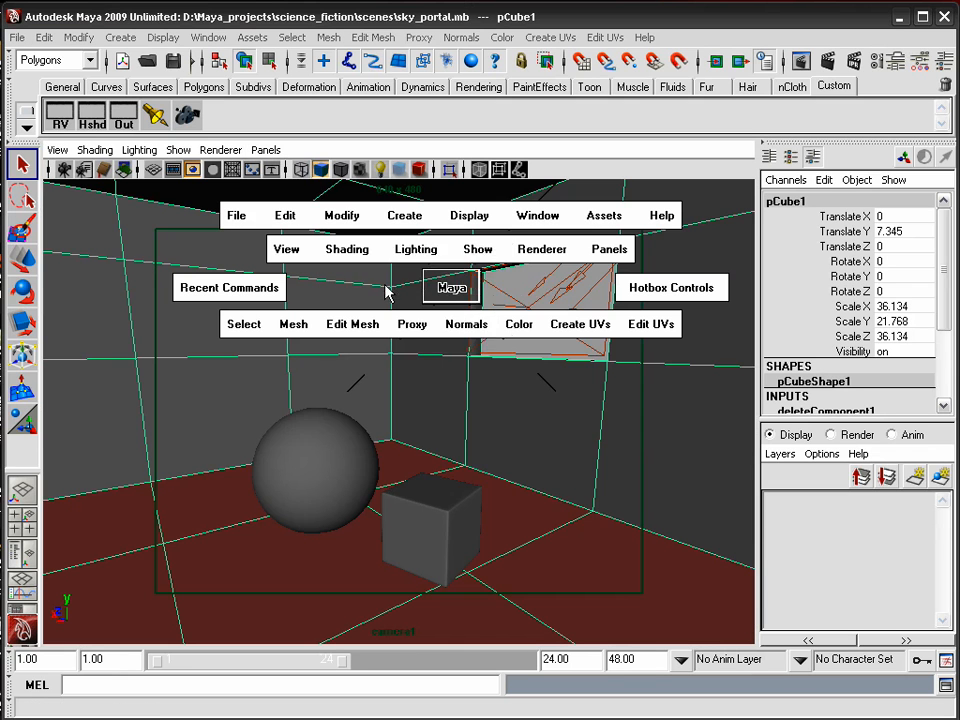
key(4)
Select areaLight1 at the window opening and open its shape attributes beside the top view
alt+right_drag(402, 370, 390, 340)
mouse_move(390, 340)
alt+middle_down()
mouse_move(453, 354)
mouse_move(472, 386)
alt+middle_up()
click(397, 386)
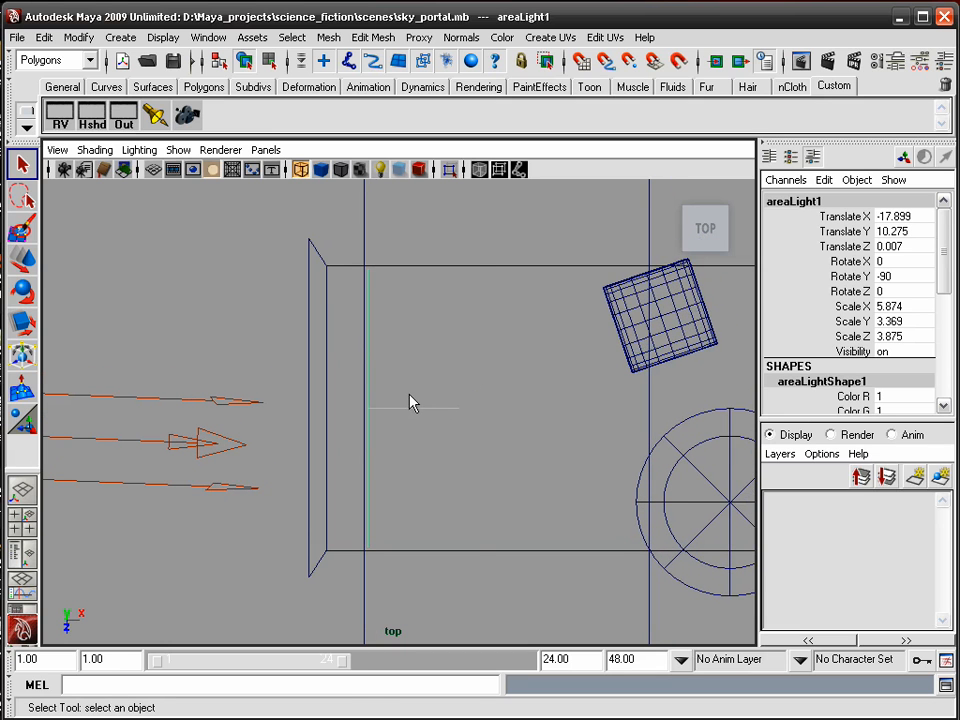
key(ctrl+a)
drag(294, 133, 627, 60)
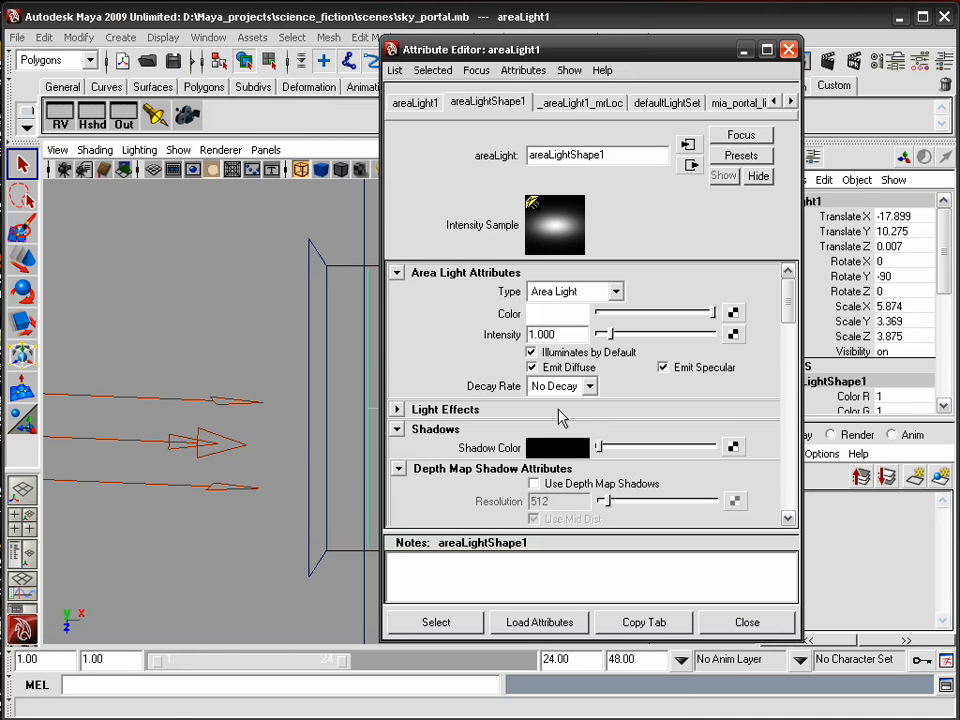
Load mia_portal_light3's attributes in place of the area light's shape attributes
click(477, 70)
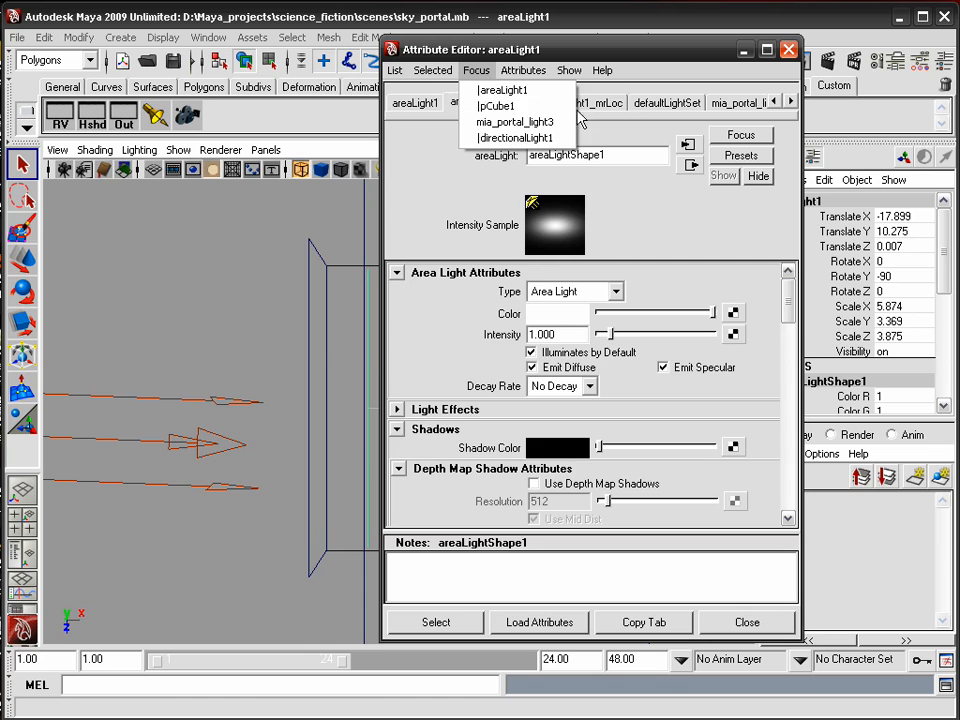
click(490, 89)
click(478, 70)
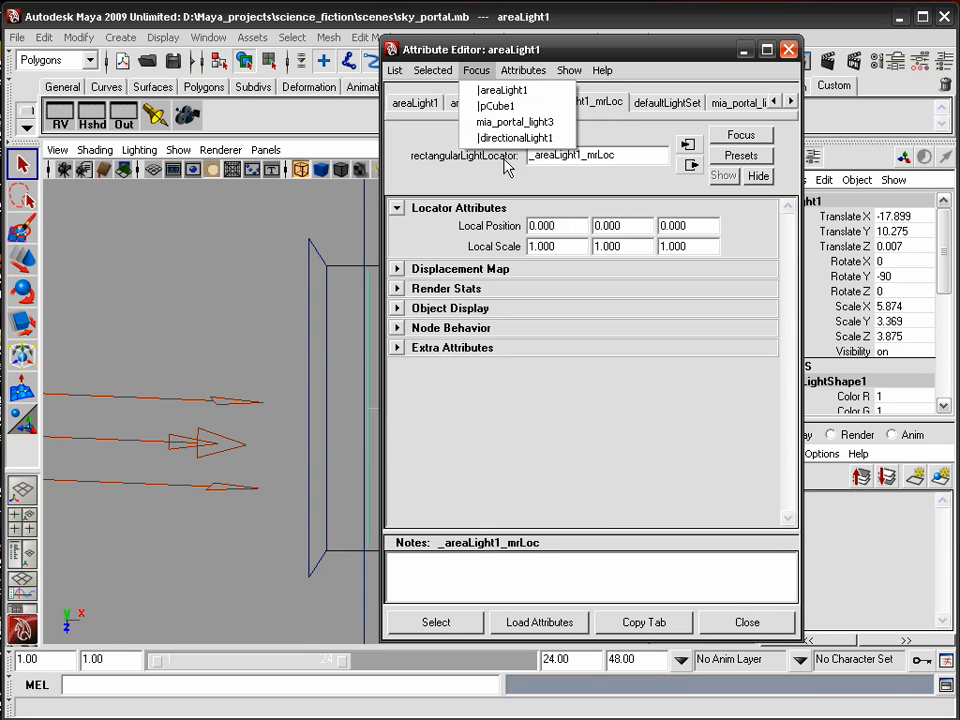
click(498, 122)
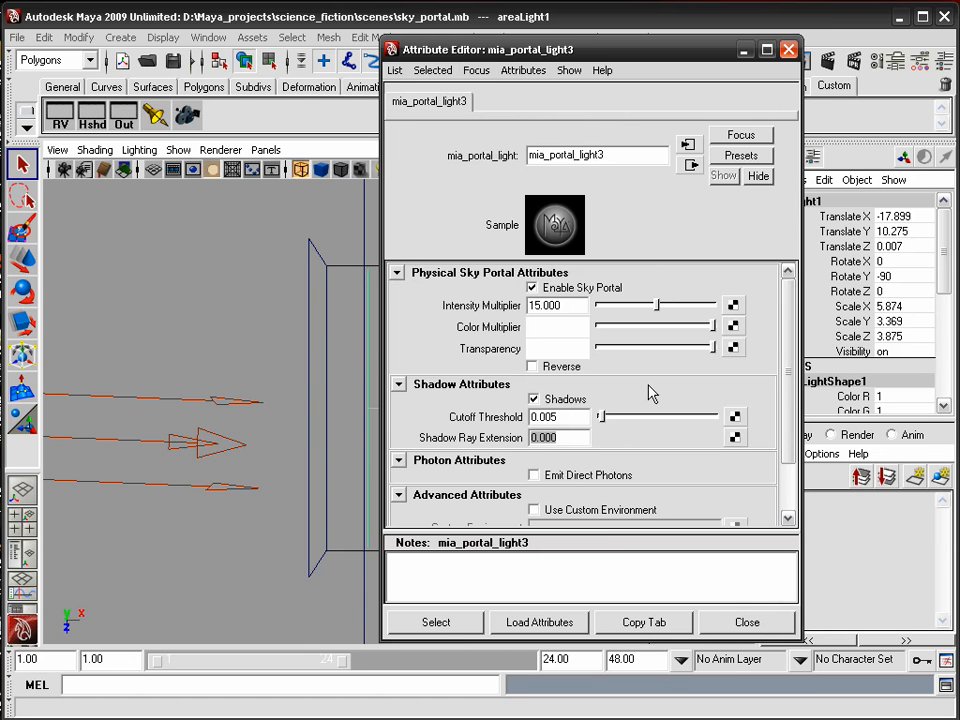
Try Shadow Ray Extension values of 1, 3 and -1 on the portal light and return it to 0
text(1)
key(Return)
drag(521, 47, 606, 65)
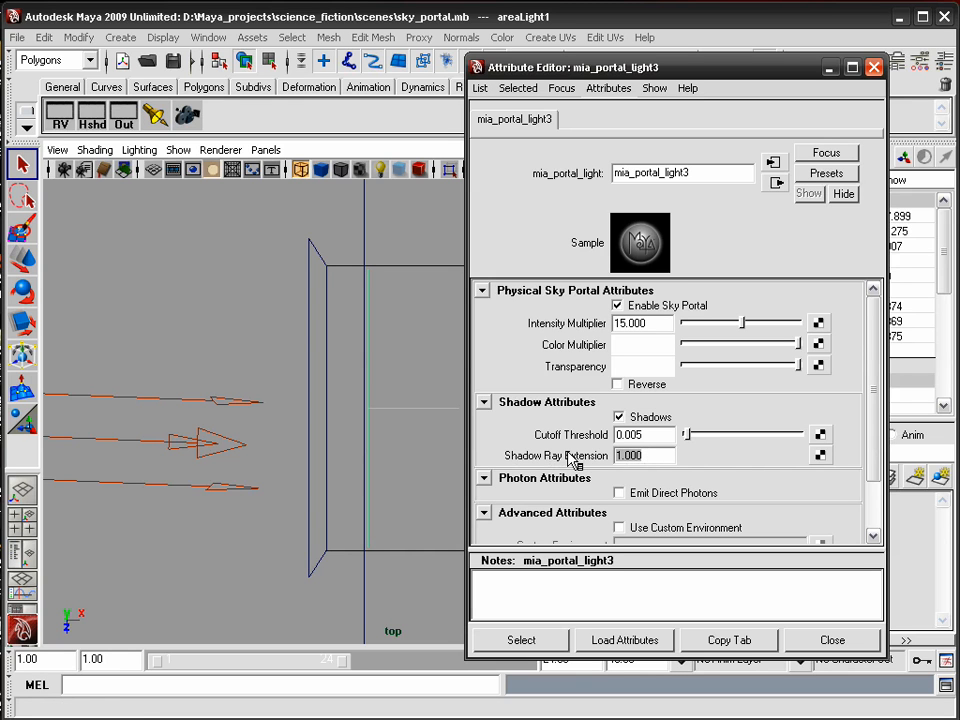
text(3)
key(Return)
drag(520, 67, 650, 98)
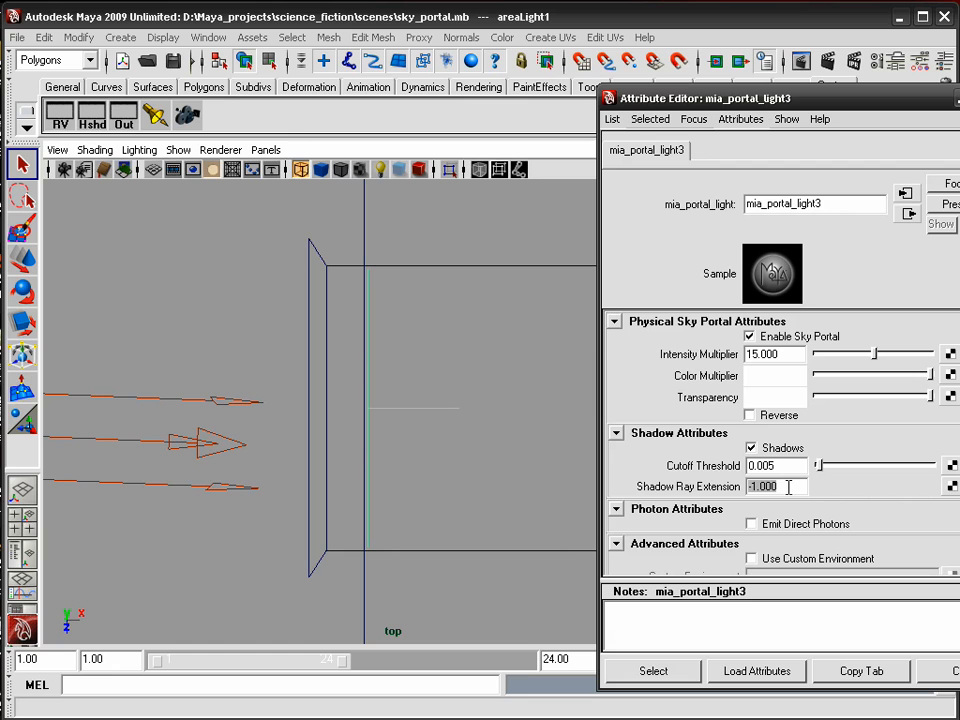
text(0)
key(Return)
drag(745, 98, 550, 8)
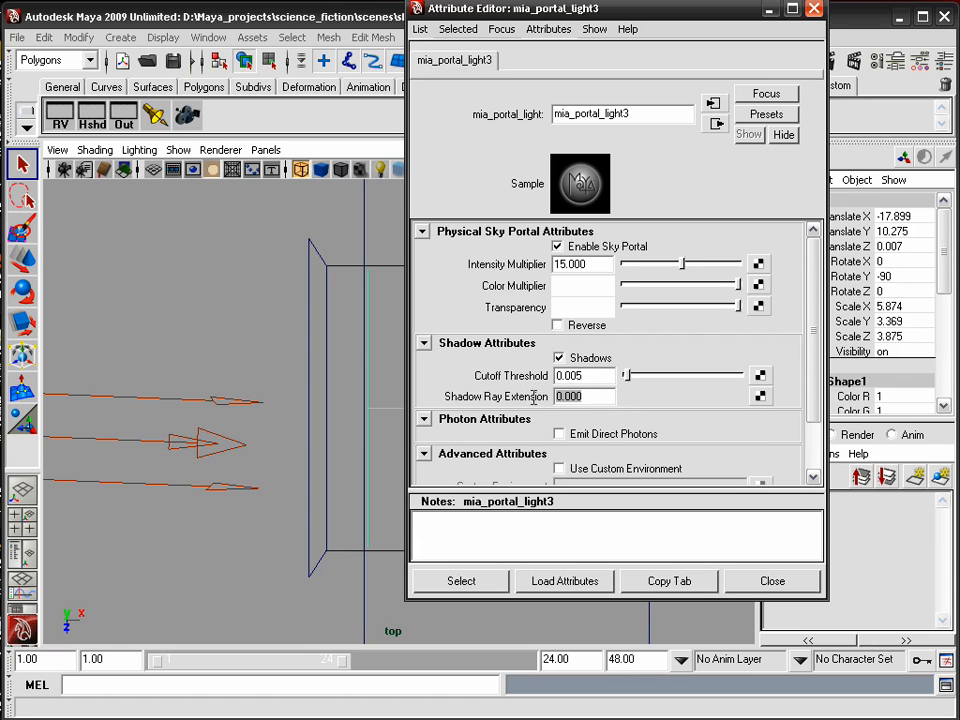
Examine the portal light's photon and advanced attributes and the Global Illumination section of the mental ray render settings
drag(822, 364, 821, 420)
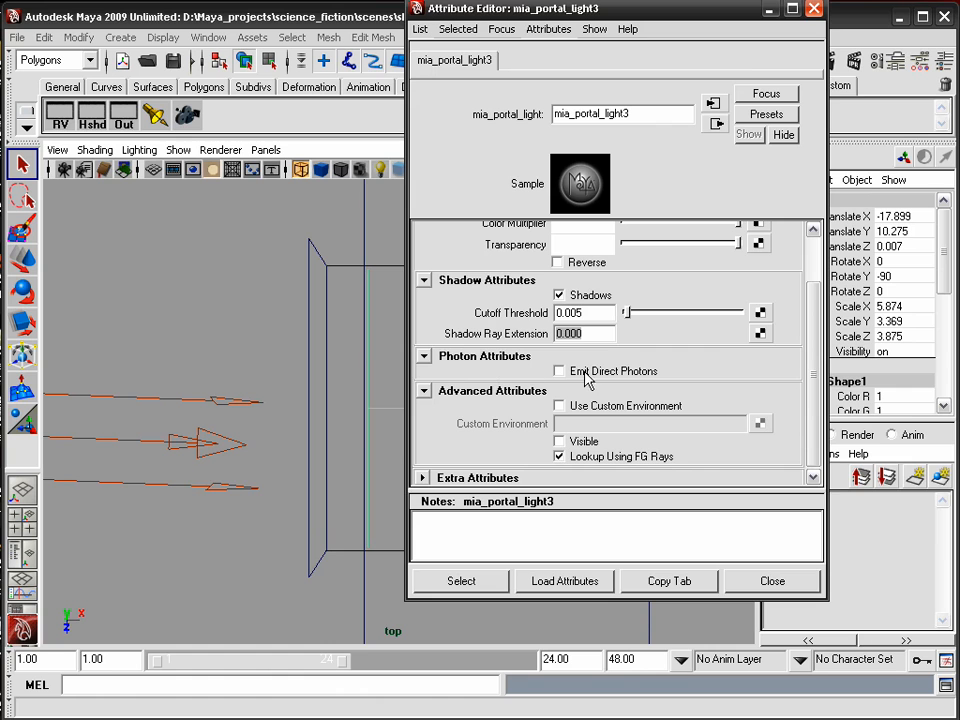
drag(414, 17, 270, 94)
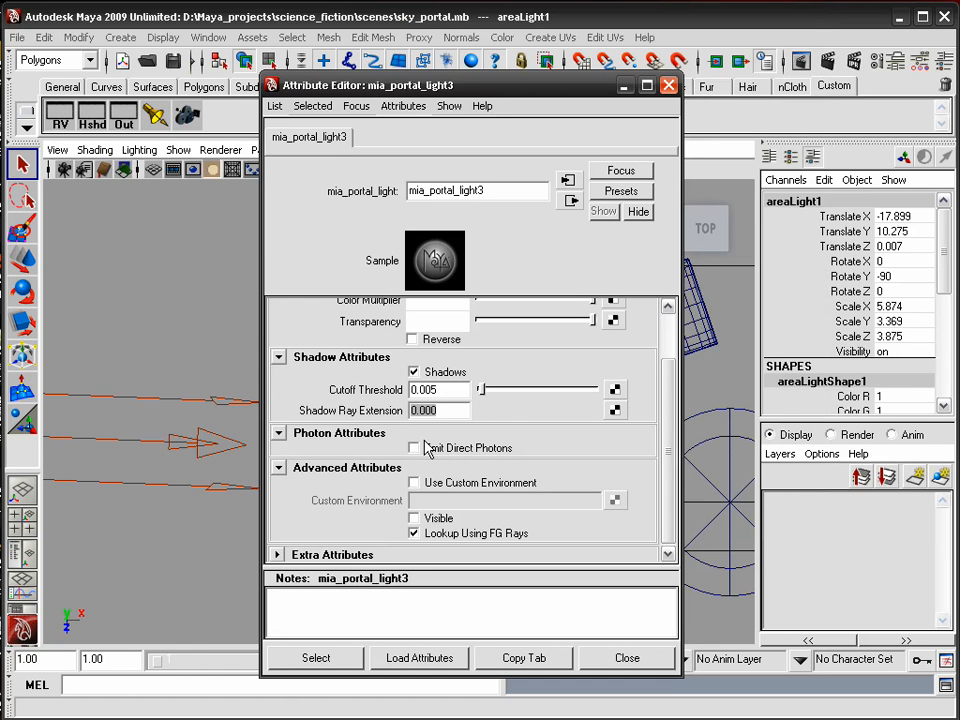
click(800, 62)
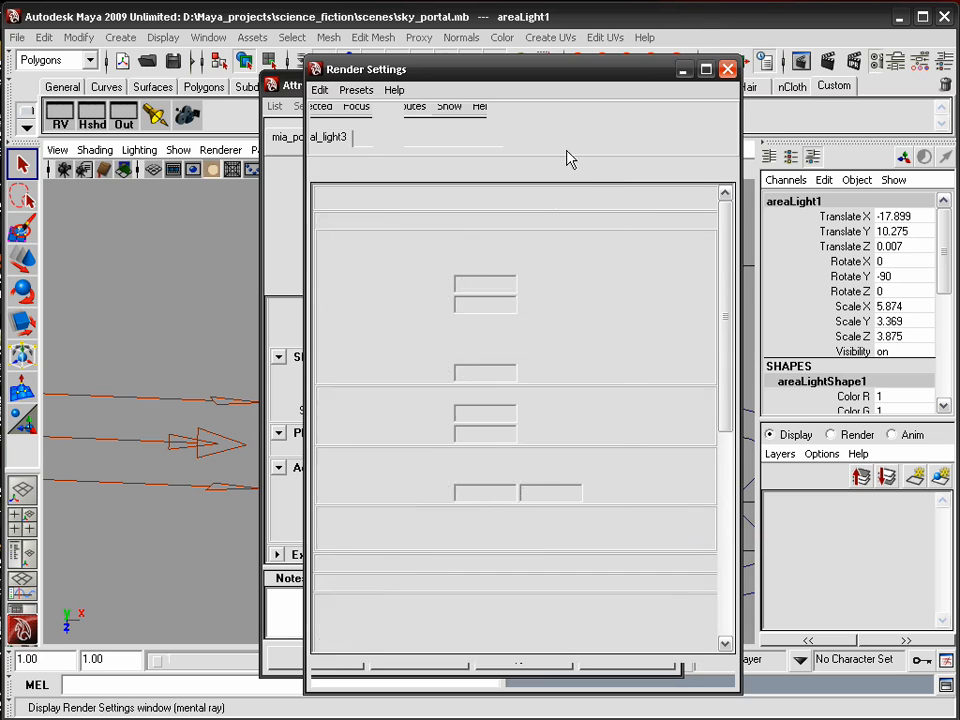
click(520, 172)
scroll(722, 330, up, 3)
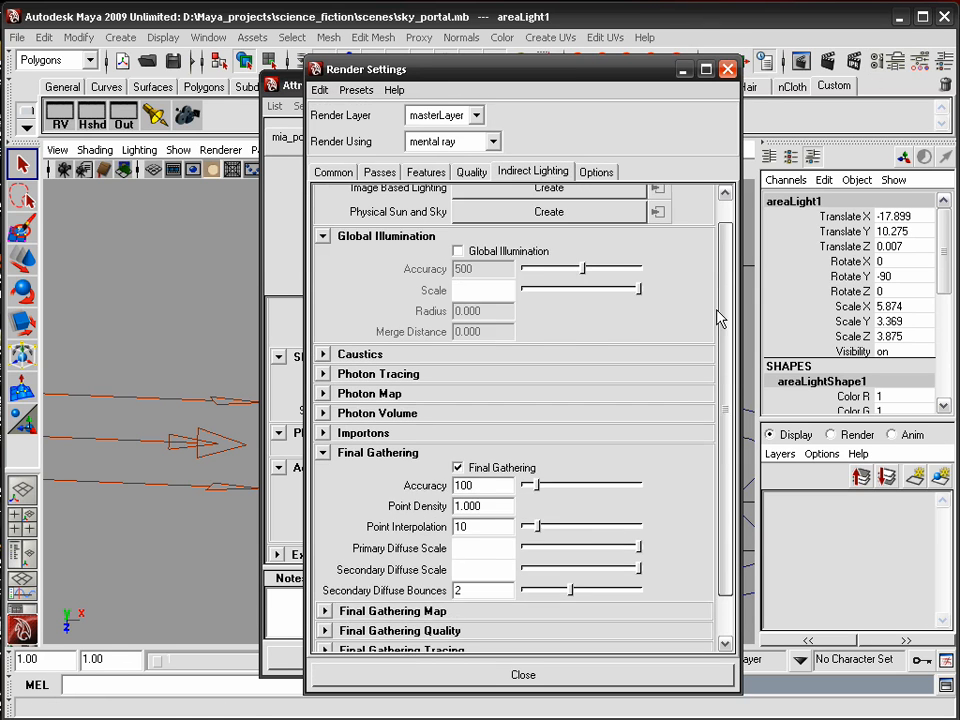
drag(673, 81, 697, 79)
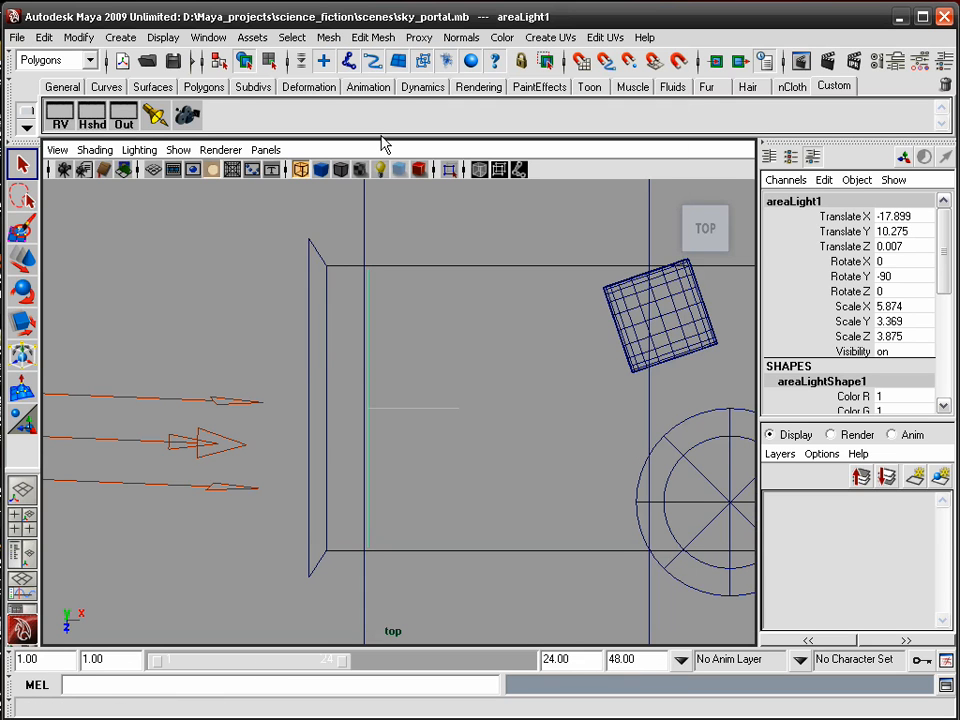
Look through camera1 in the viewport and bring up the render view with the last window region render
click(266, 150)
mouse_move(320, 170)
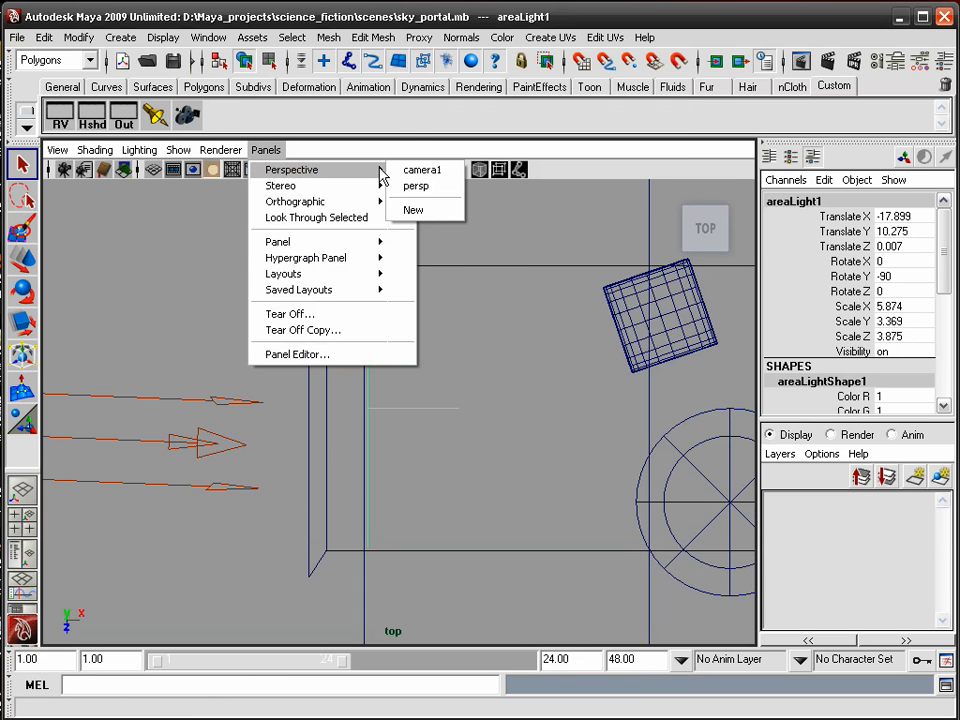
click(421, 172)
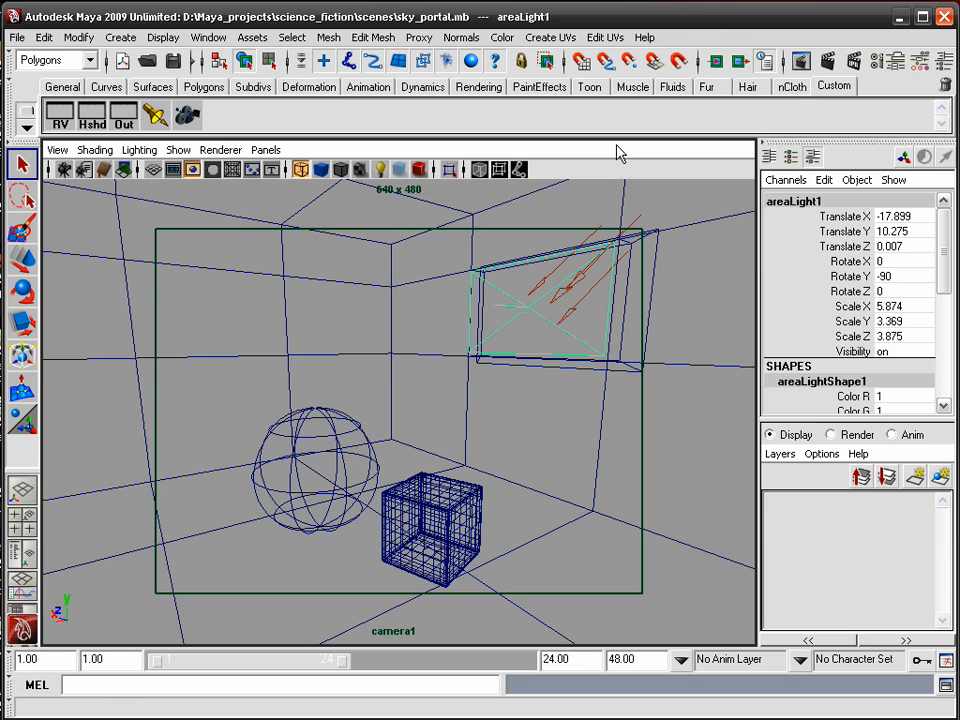
click(582, 61)
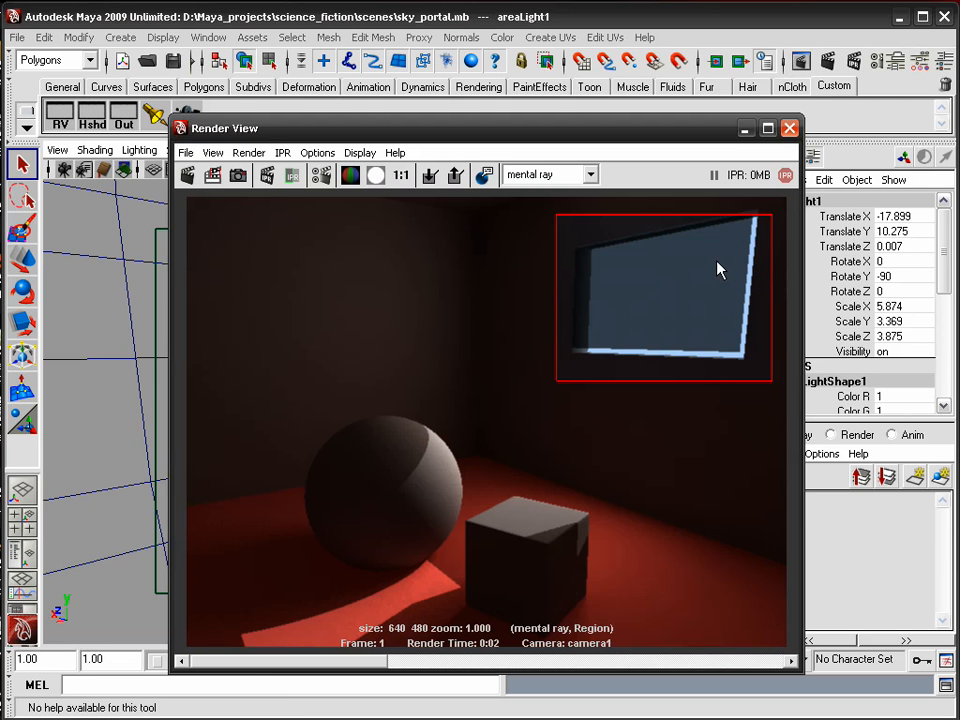
drag(663, 134, 647, 145)
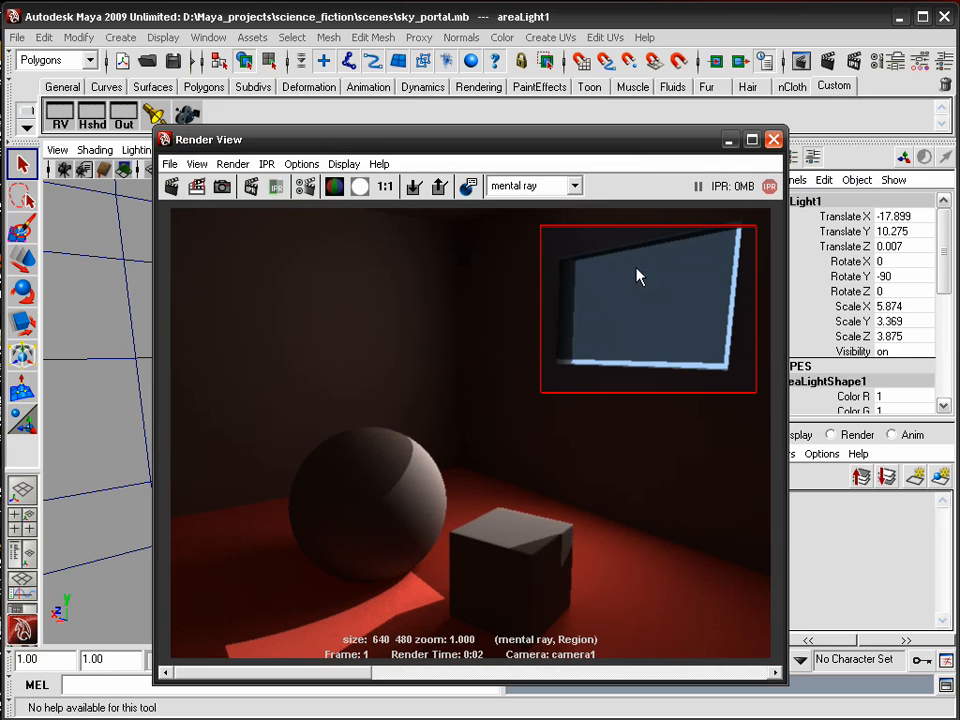
Load mia_portal_light3's attributes and enable Use Custom Environment
key(ctrl+a)
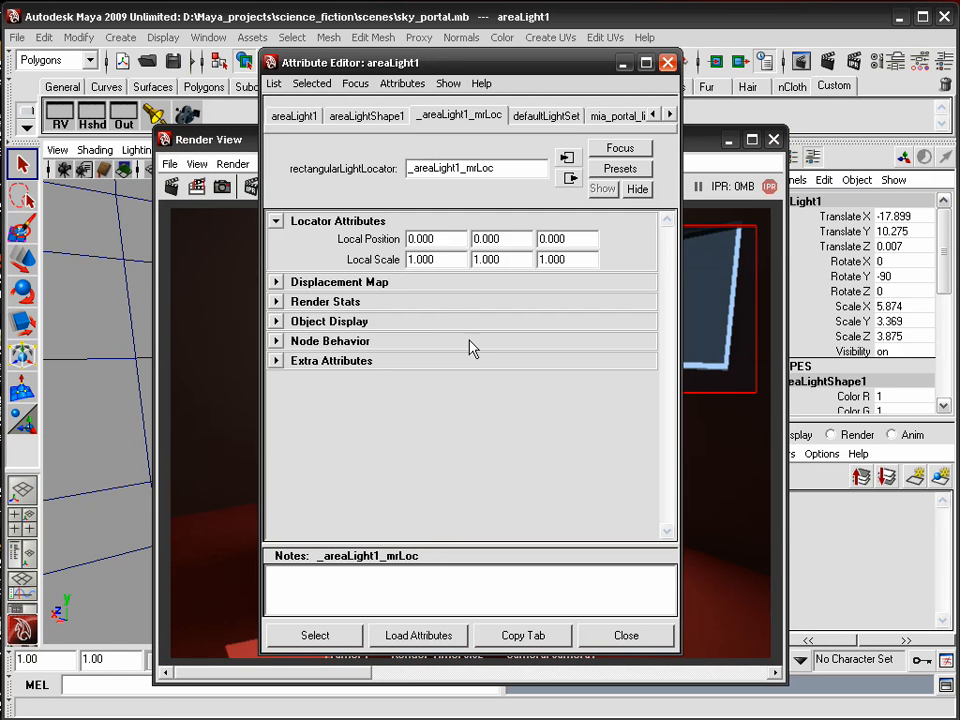
click(368, 85)
click(385, 119)
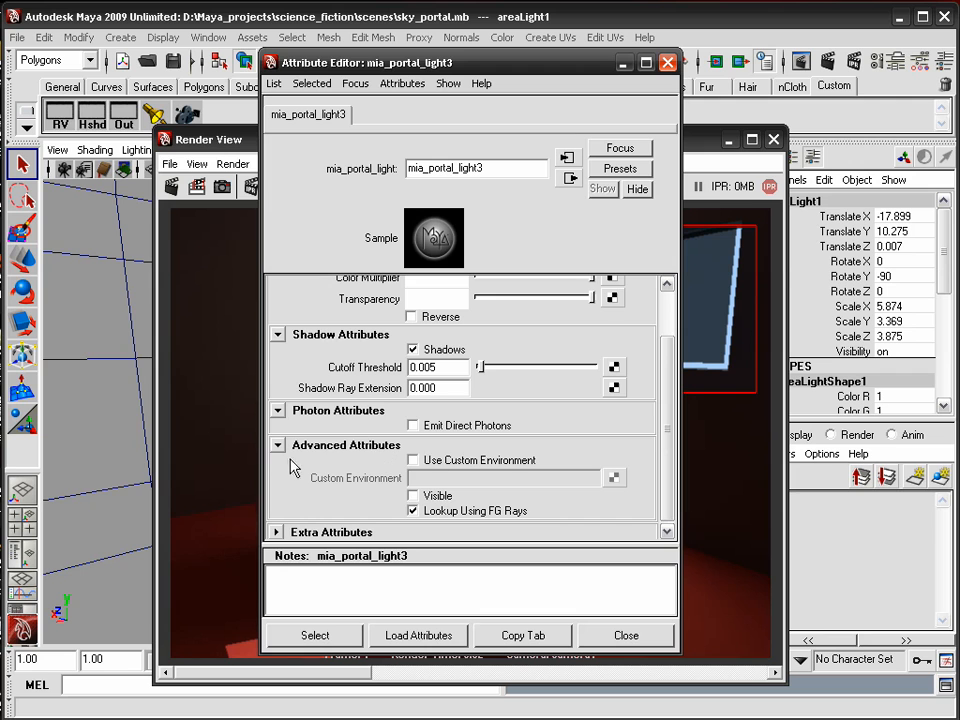
click(428, 460)
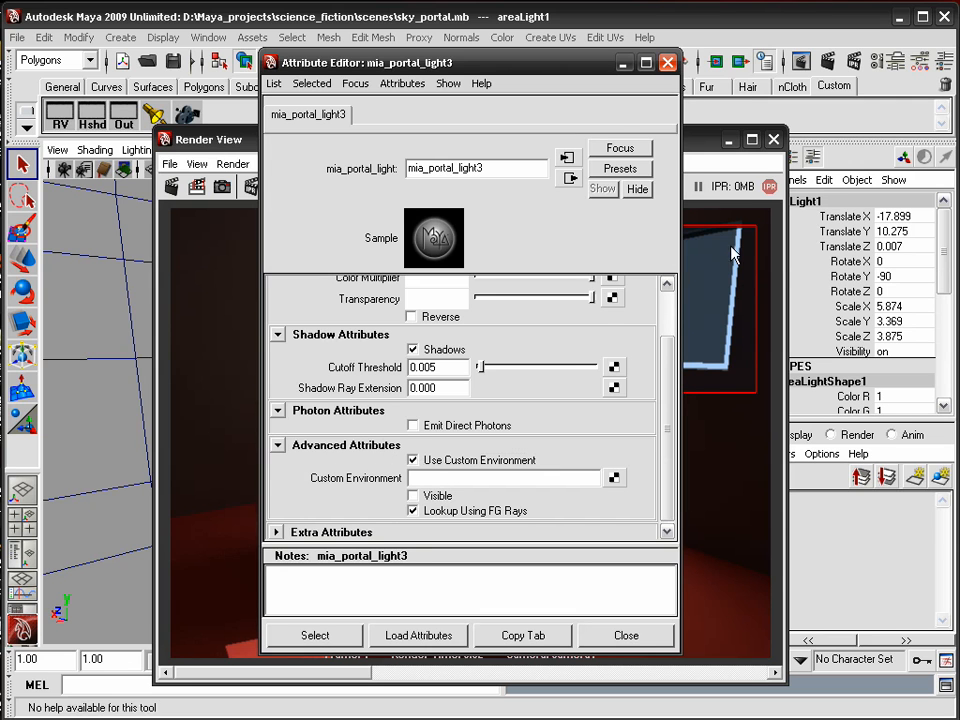
drag(427, 55, 312, 123)
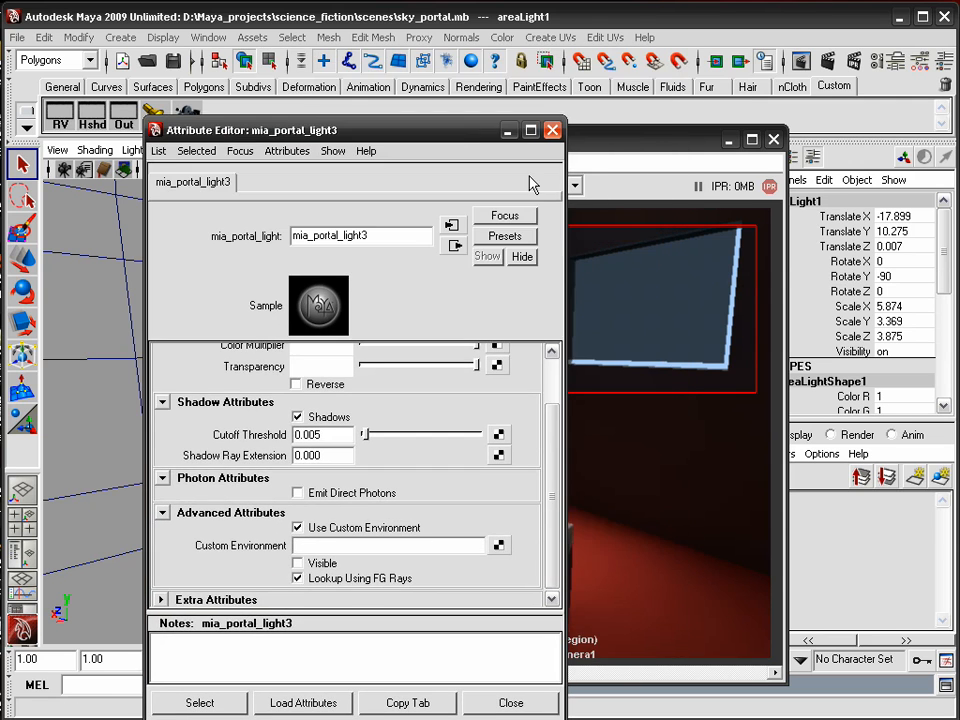
Open camera1's attributes, examine its environment Background Color, and close them to return to the render view
click(57, 150)
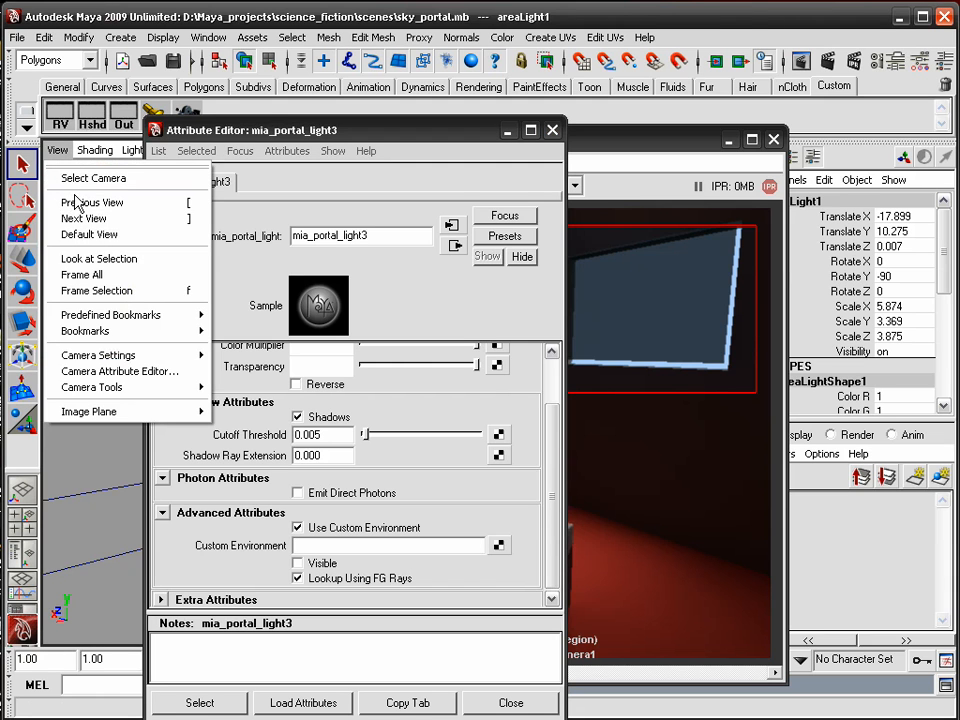
click(130, 372)
drag(383, 130, 553, 69)
drag(720, 345, 730, 517)
click(395, 399)
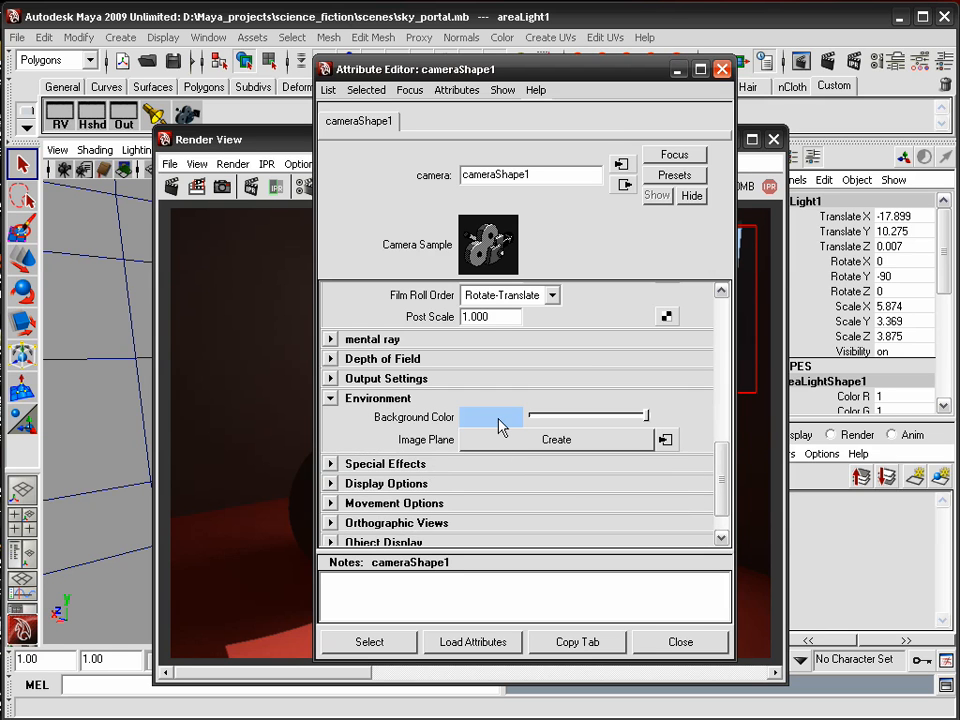
click(721, 69)
drag(658, 138, 683, 111)
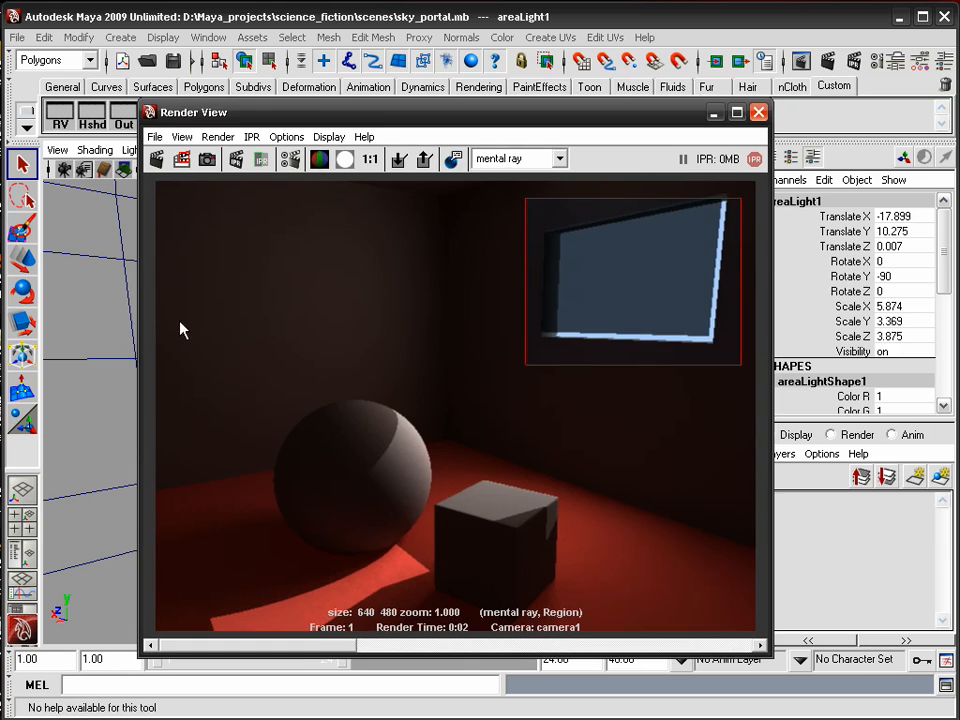
Bring mia_portal_light3's attributes back and examine its Use Custom Environment option beside the rendered window
key(ctrl+a)
click(421, 122)
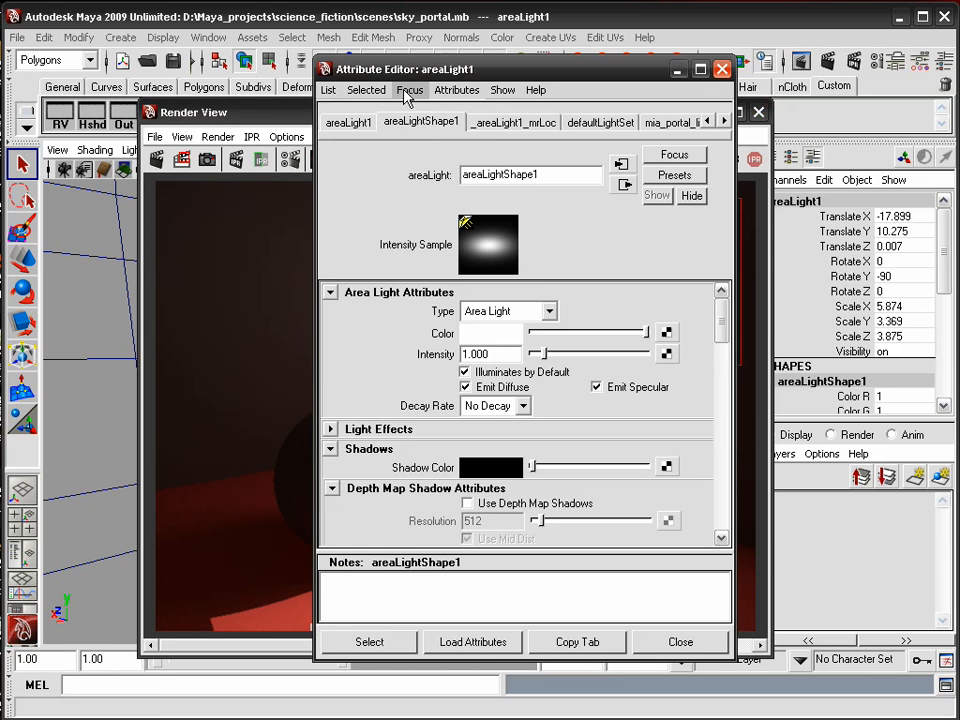
drag(731, 337, 718, 488)
scroll(632, 488, down, 2)
click(666, 473)
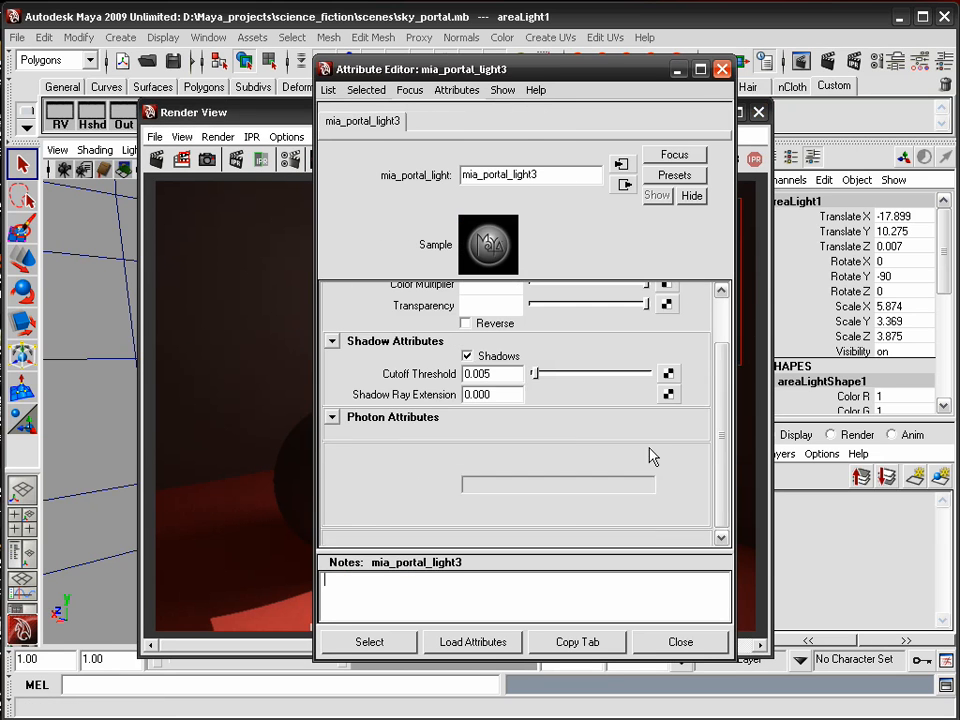
drag(553, 62, 535, 72)
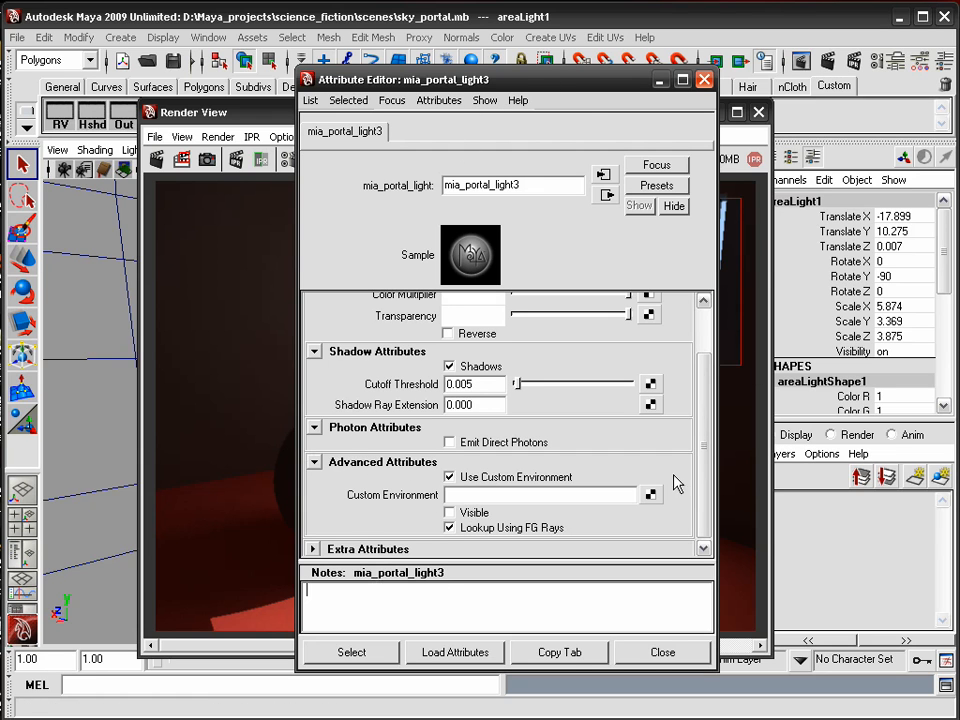
click(470, 479)
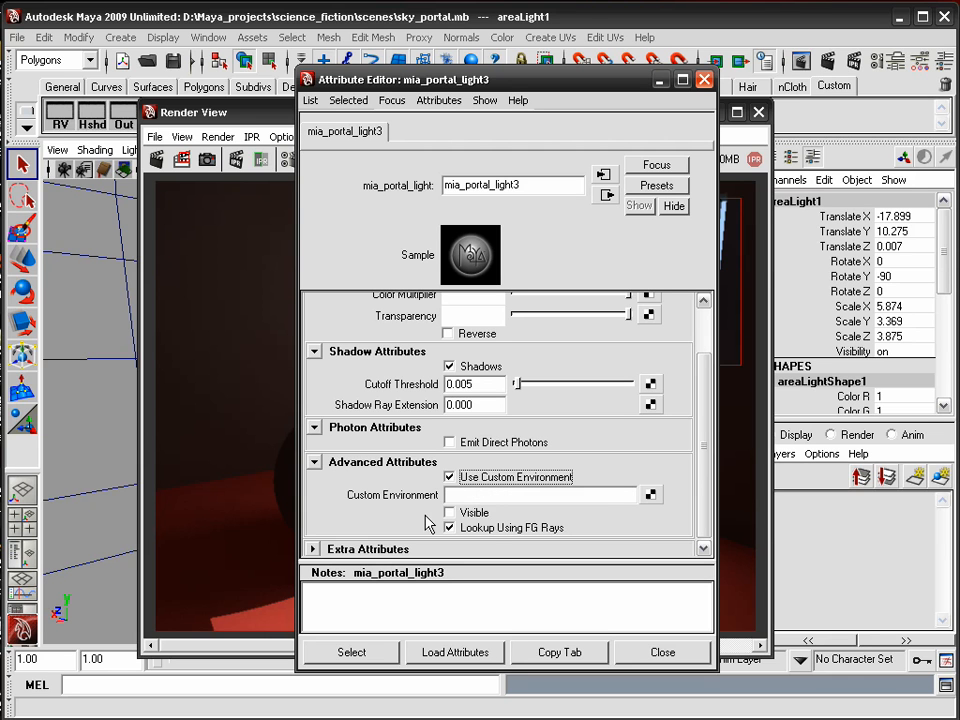
drag(650, 77, 525, 86)
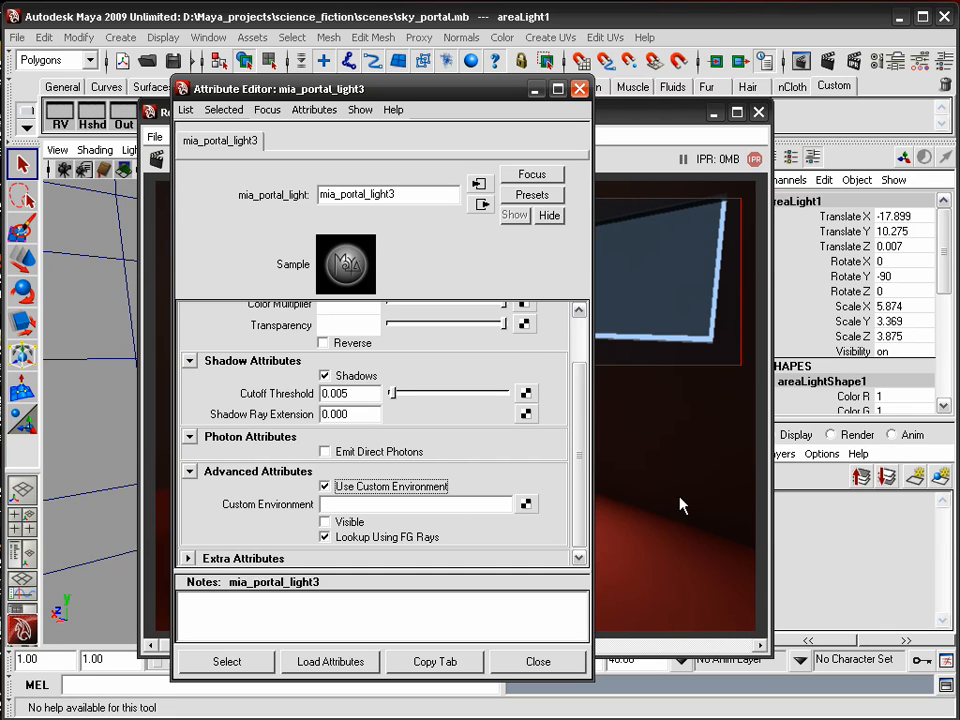
Toggle the portal light's Visible option on and off, and Lookup Using FG Rays off and back on
click(347, 524)
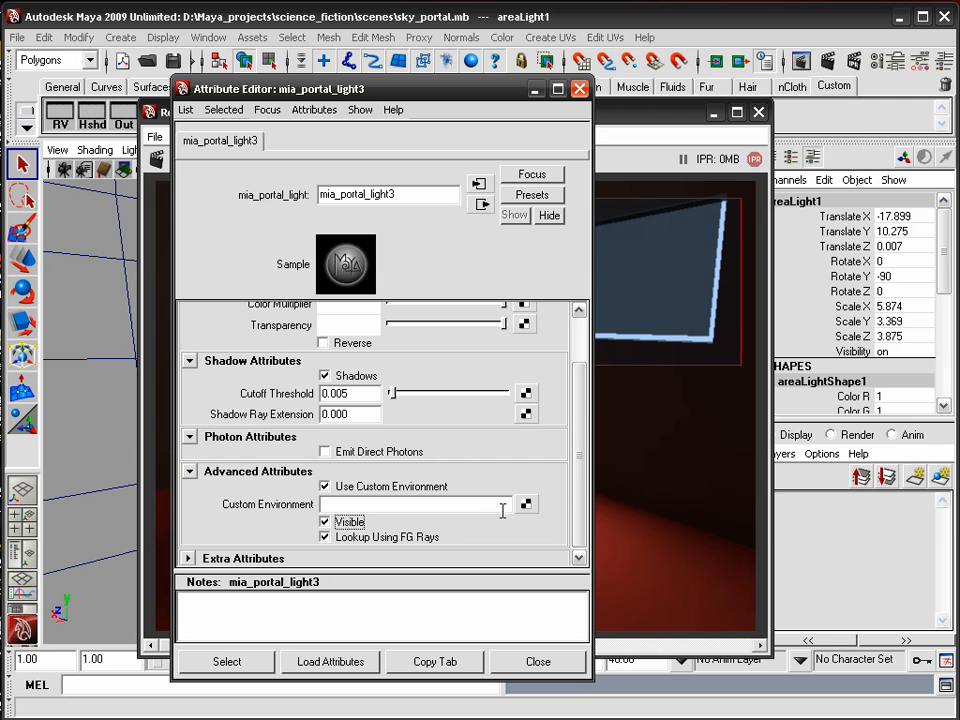
click(345, 524)
drag(441, 96, 509, 35)
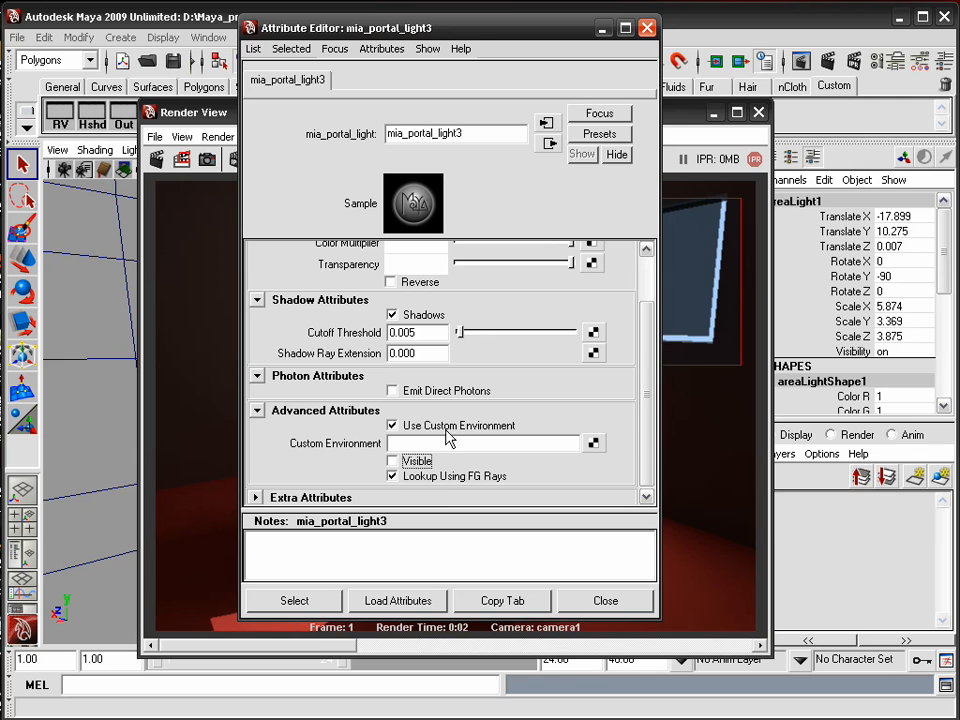
click(414, 477)
click(411, 477)
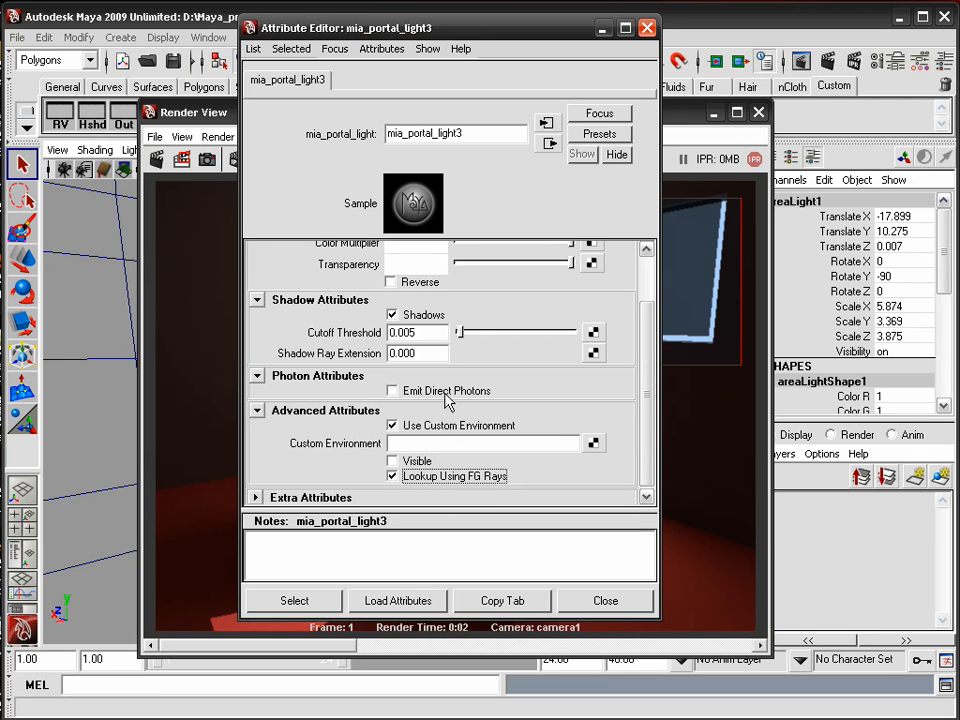
drag(481, 35, 423, 55)
Review the Custom Environment field and the main sky portal attributes, and close the portal light's attributes
click(330, 463)
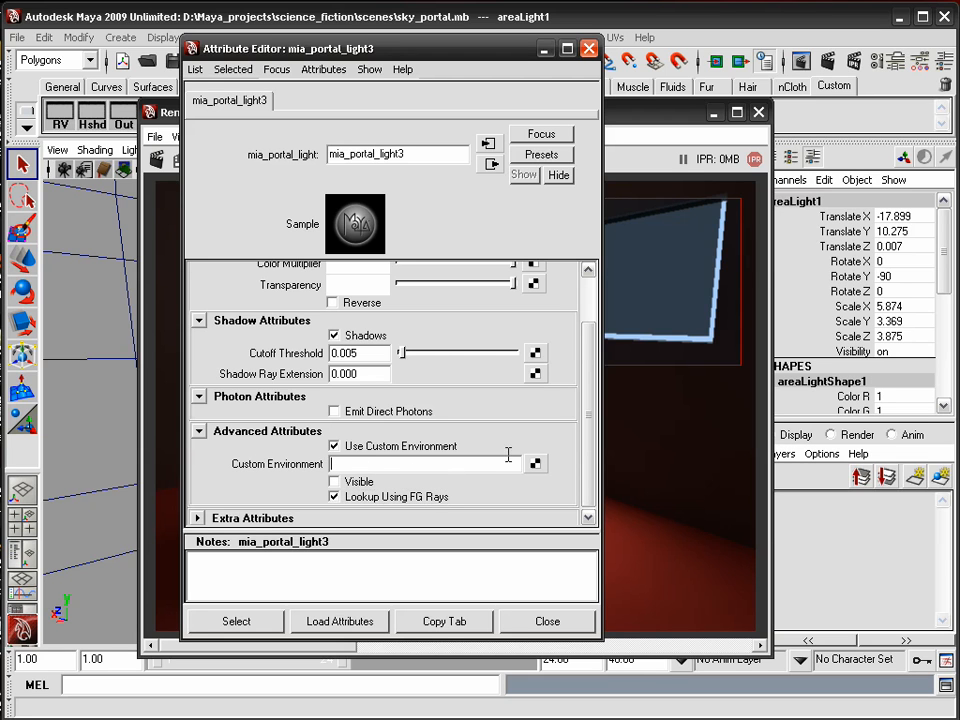
drag(583, 448, 590, 393)
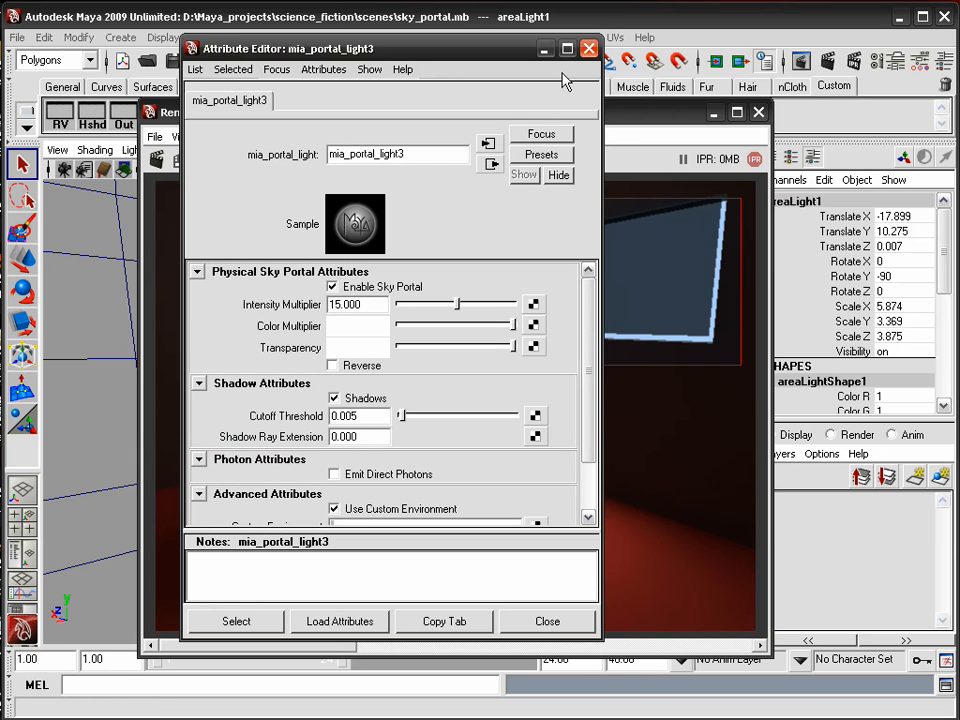
click(587, 48)
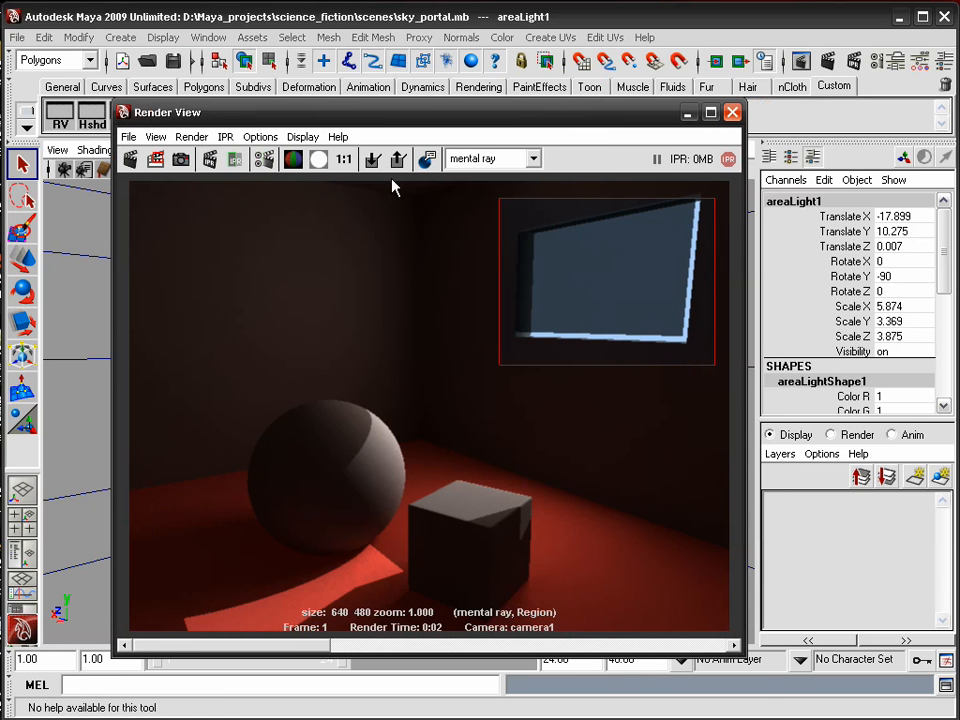
Open the render settings and examine the Final Gathering options, including Secondary Diffuse Bounces
click(264, 160)
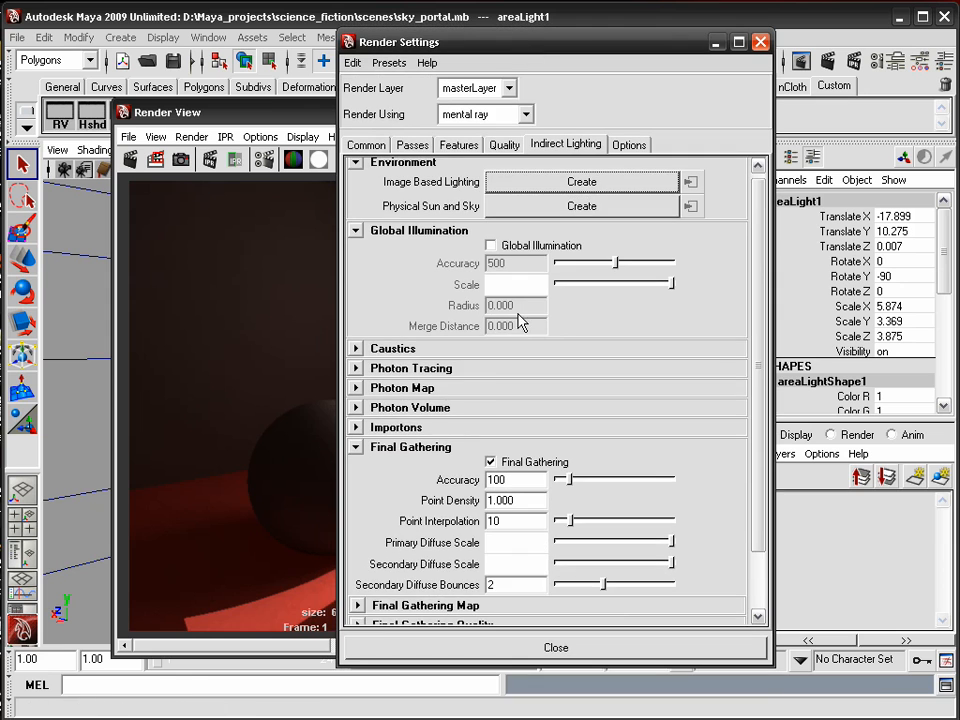
drag(758, 402, 712, 422)
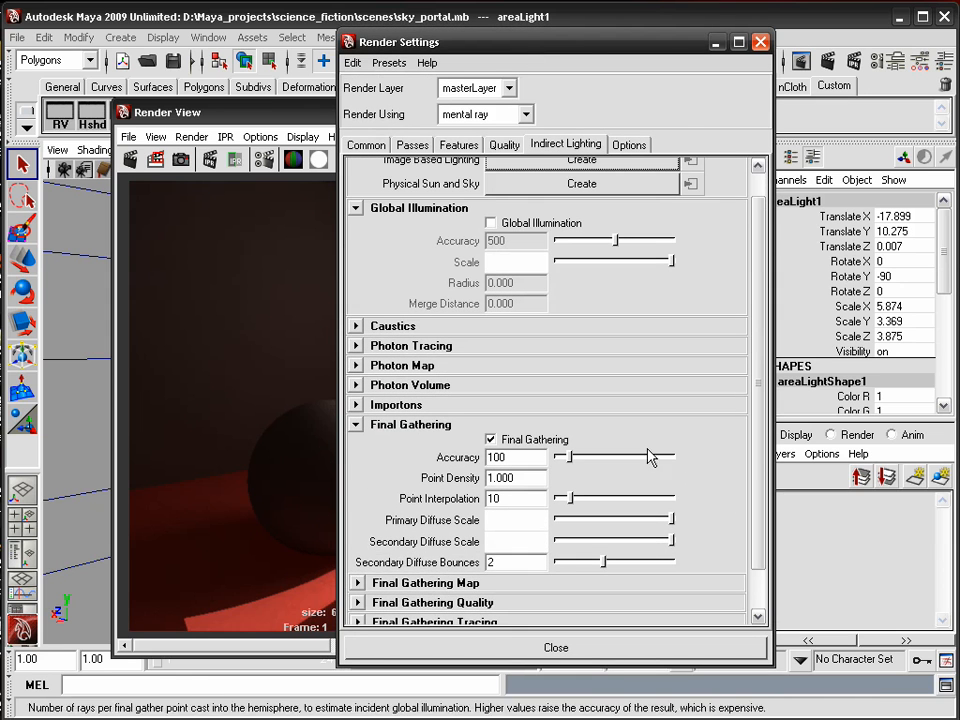
drag(508, 562, 474, 556)
drag(588, 60, 540, 64)
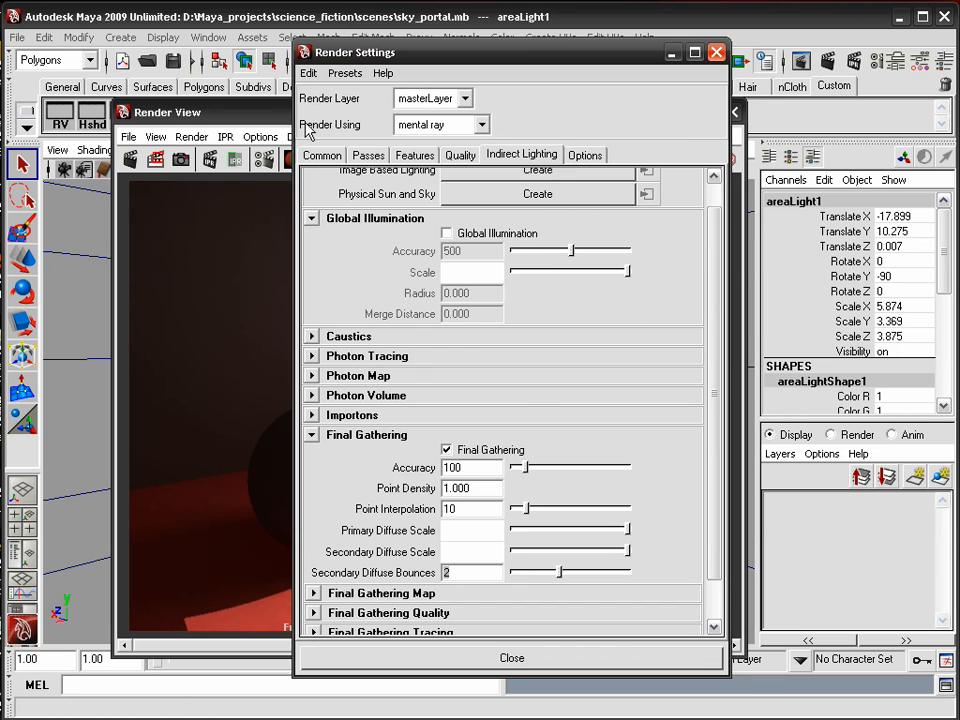
Raise the anti-aliasing sampling in the mental ray quality settings and render the full frame from camera1
click(461, 155)
scroll(714, 366, down, 2)
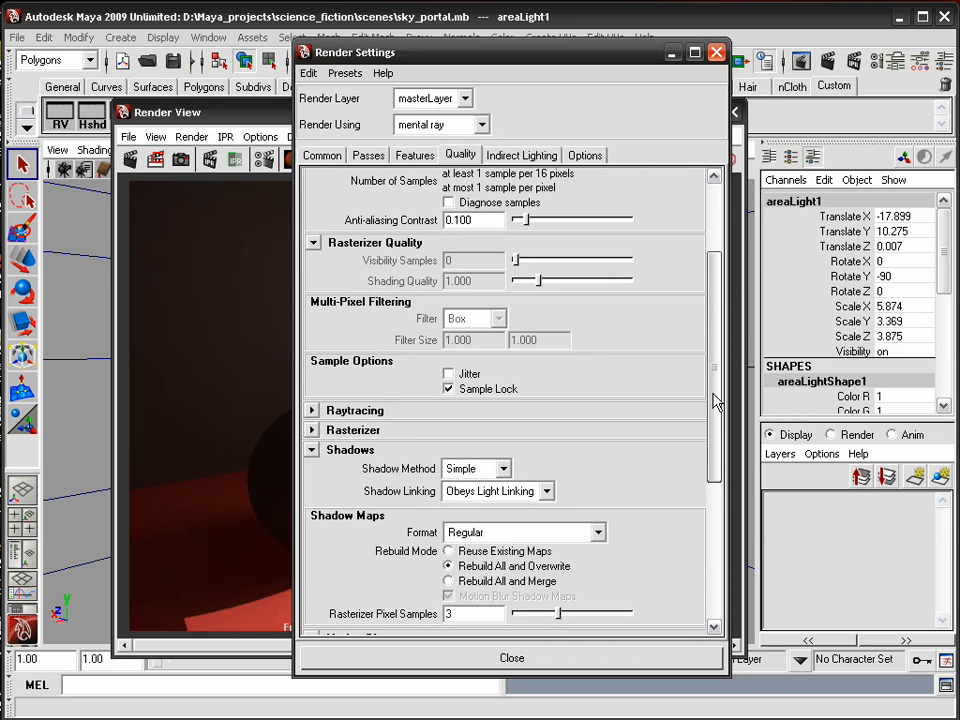
scroll(714, 336, up, 5)
mouse_move(554, 287)
mouse_down()
mouse_move(583, 285)
mouse_move(573, 288)
mouse_up()
drag(251, 117, 306, 79)
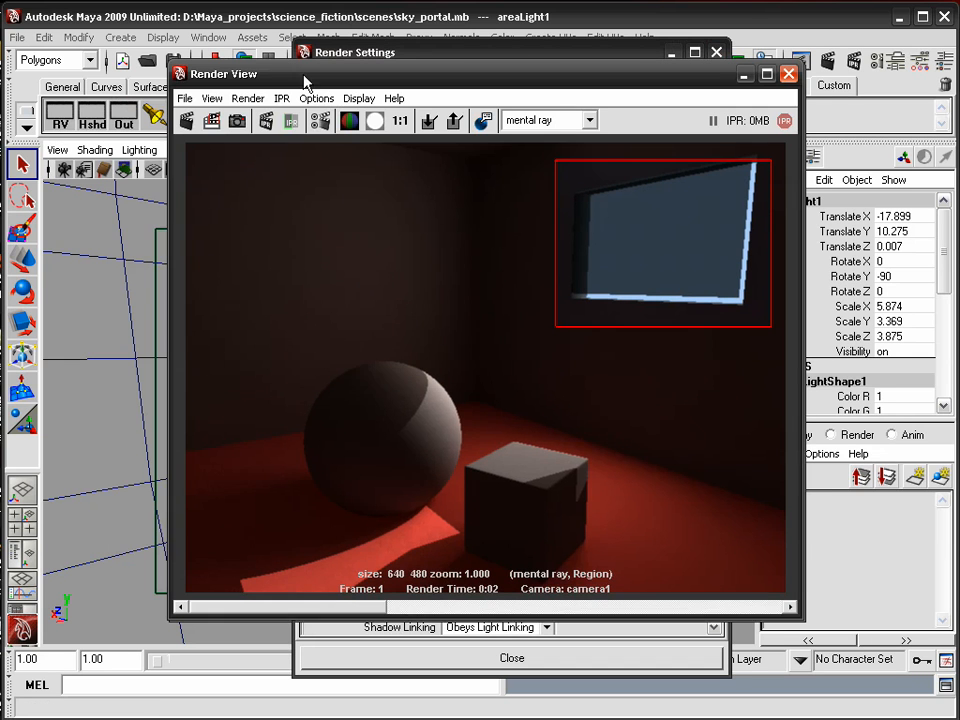
click(185, 121)
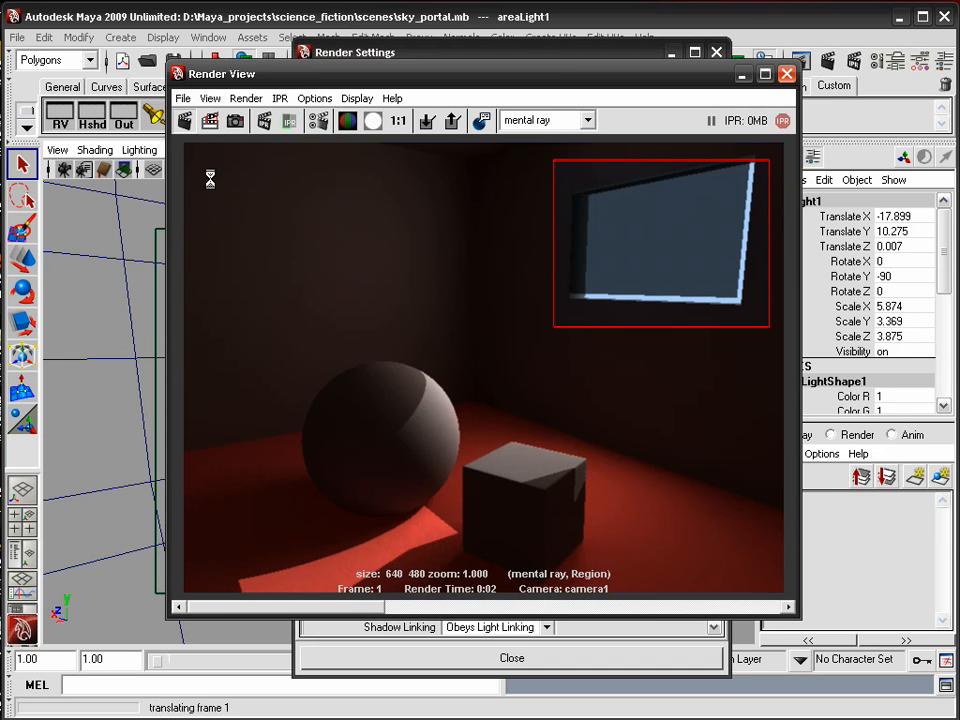